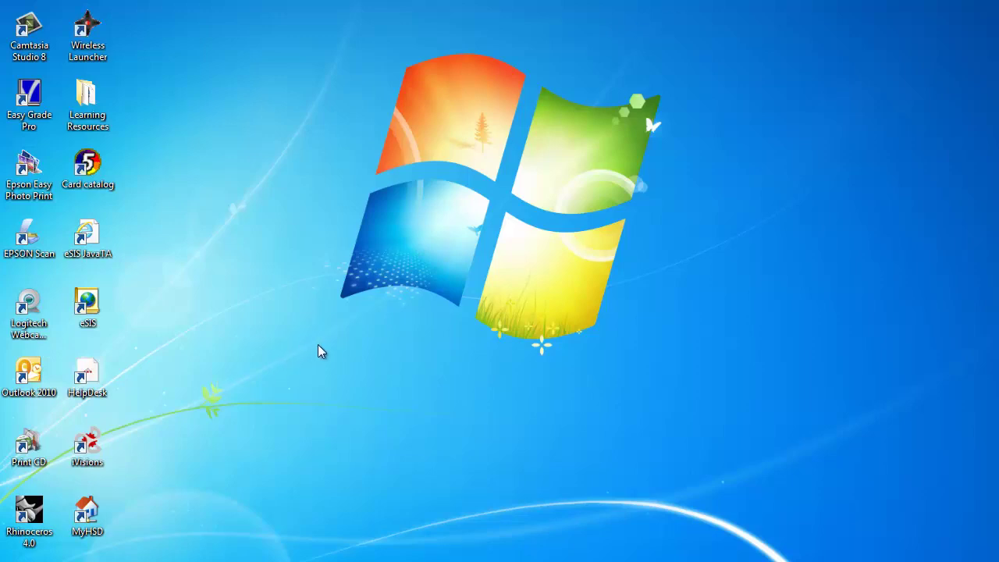
- Launch Rhinoceros 4.0 and start a new model from the Small Objects - Inches.3dm template
{"action": "left_click", "coordinate": [36, 511]}
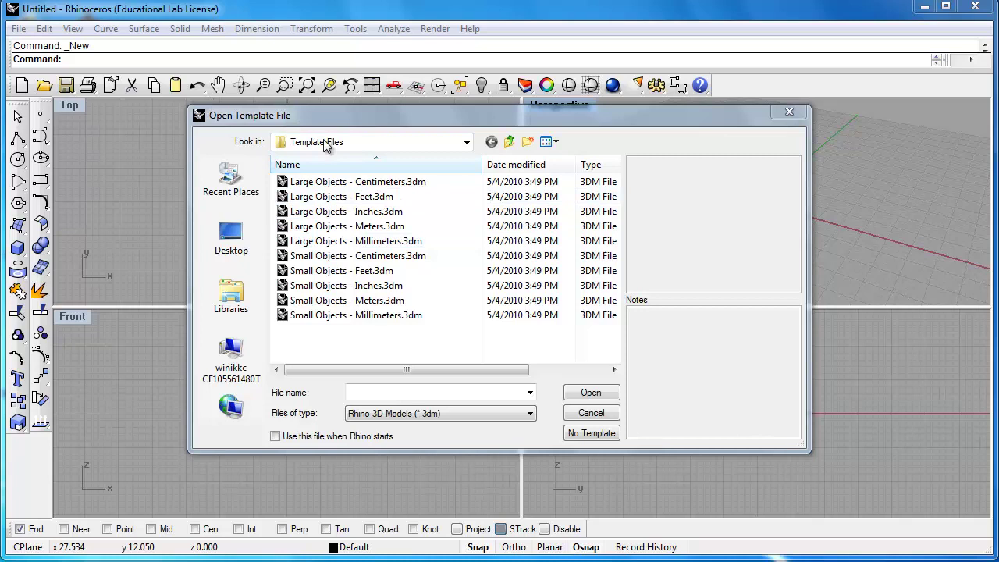
{"action": "left_click", "coordinate": [324, 287]}
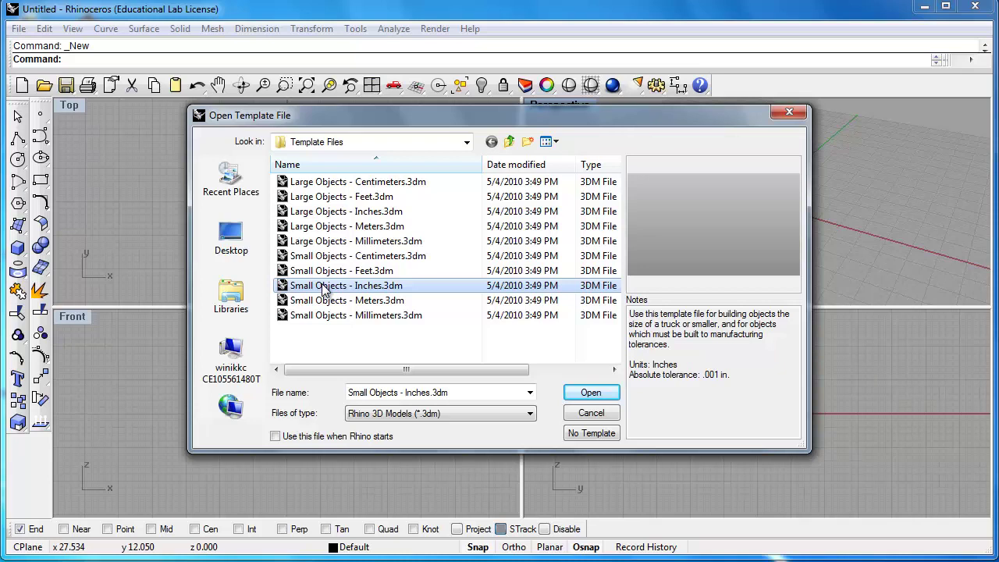
{"action": "left_click", "coordinate": [578, 396]}
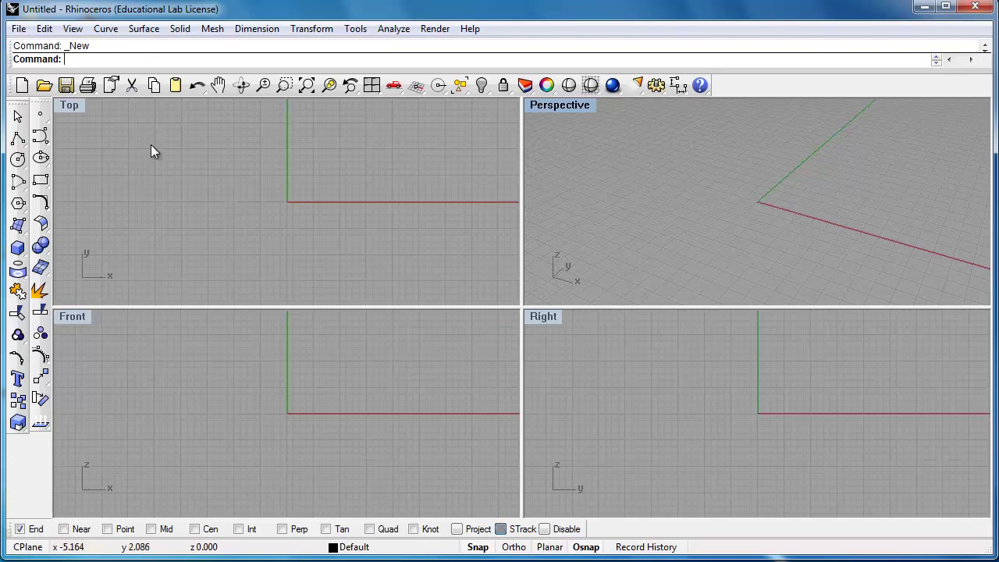
- Maximize the Top viewport and place 2-liter bottle.jpg as its background bitmap, with the first corner at x 0, y 6
{"action": "double_click", "coordinate": [70, 107]}
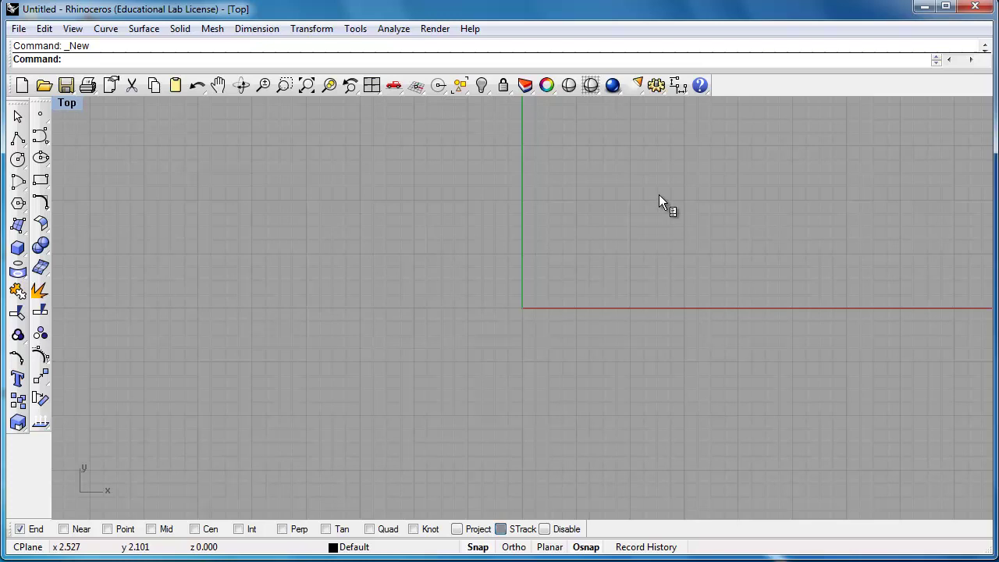
{"action": "right_click_drag", "start_coordinate": [659, 196], "coordinate": [239, 356]}
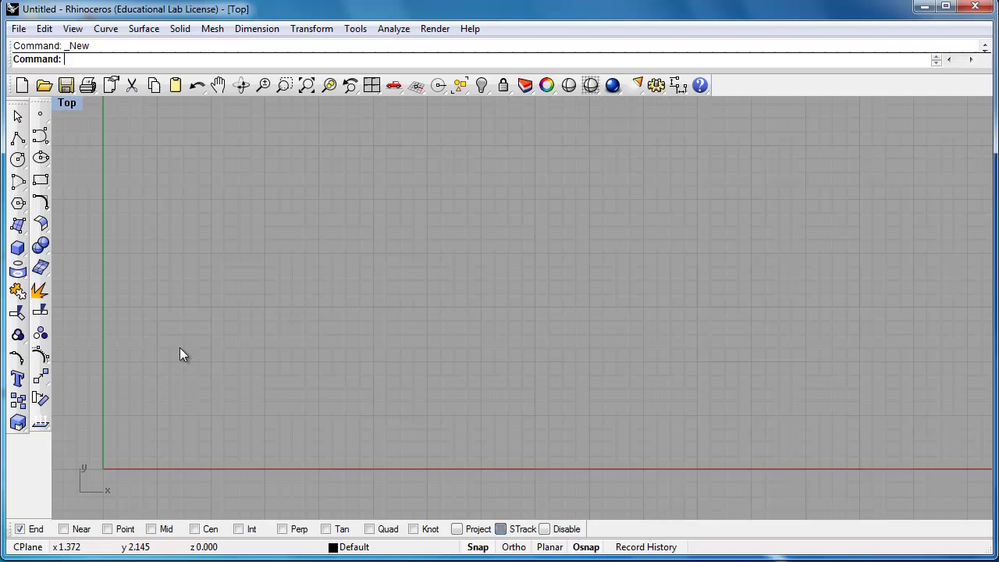
{"action": "left_click", "coordinate": [70, 104]}
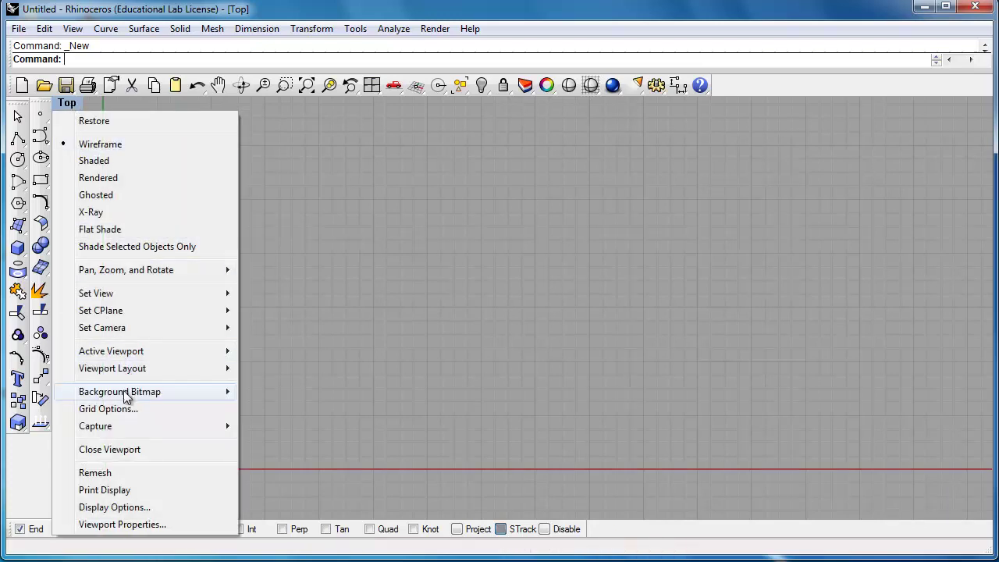
{"action": "mouse_move", "coordinate": [125, 396]}
{"action": "left_click", "coordinate": [301, 392]}
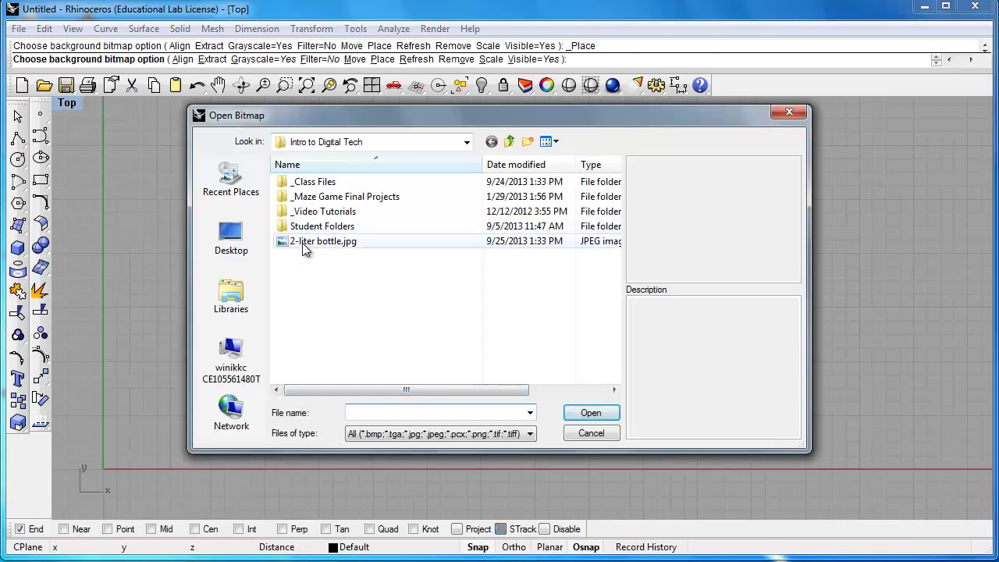
{"action": "left_click", "coordinate": [302, 243]}
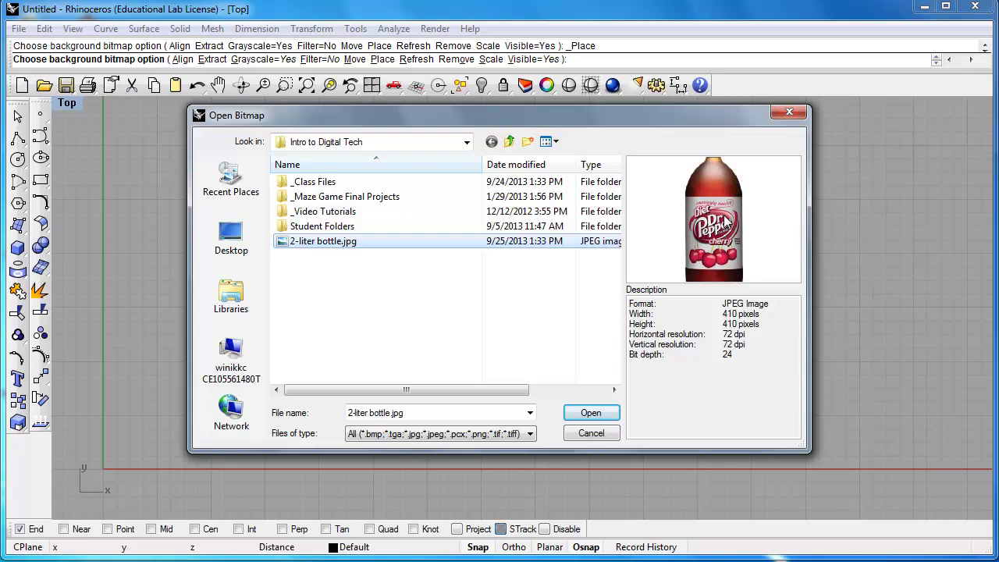
{"action": "left_click", "coordinate": [591, 414]}
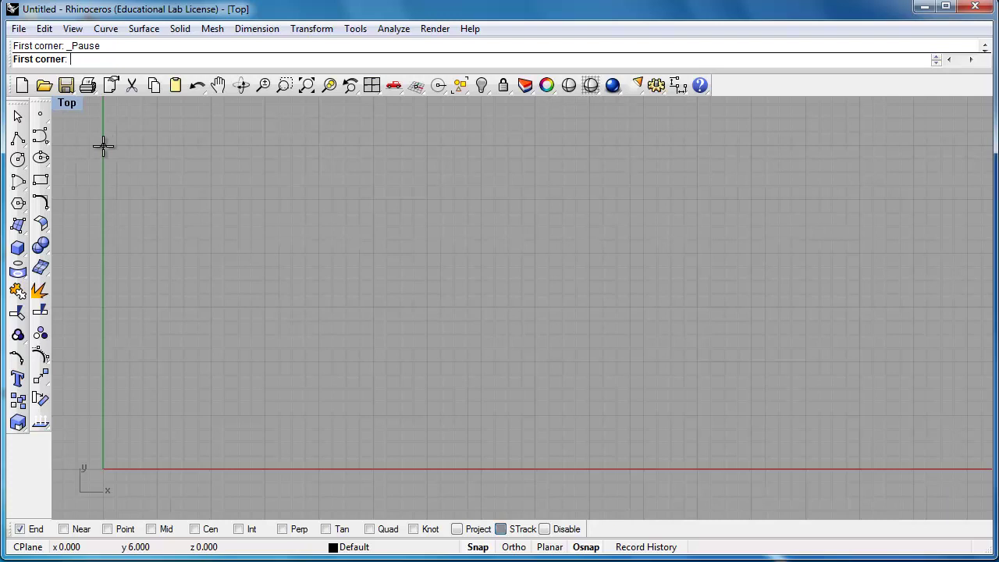
{"action": "left_click", "coordinate": [103, 145]}
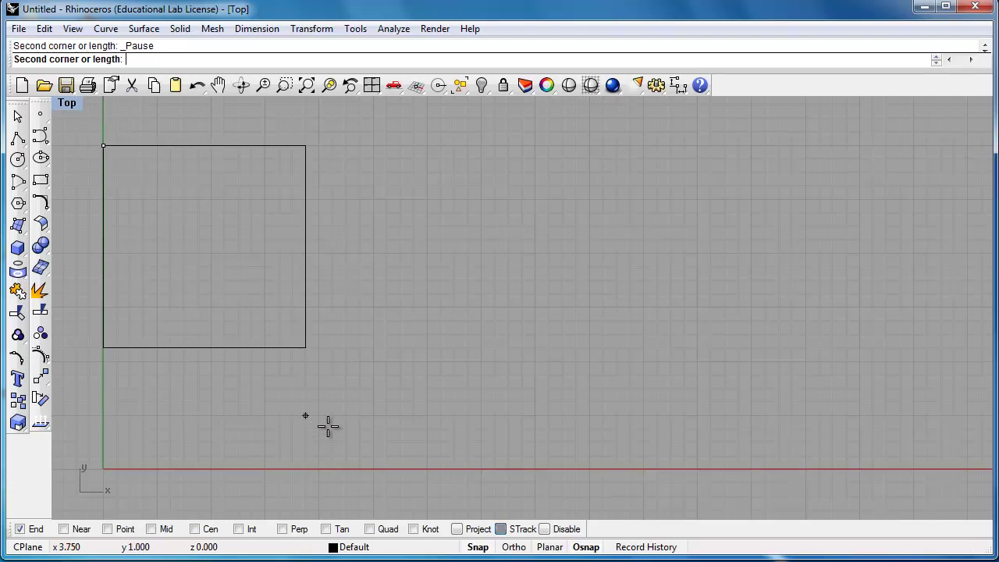
{"action": "left_click", "coordinate": [439, 409]}
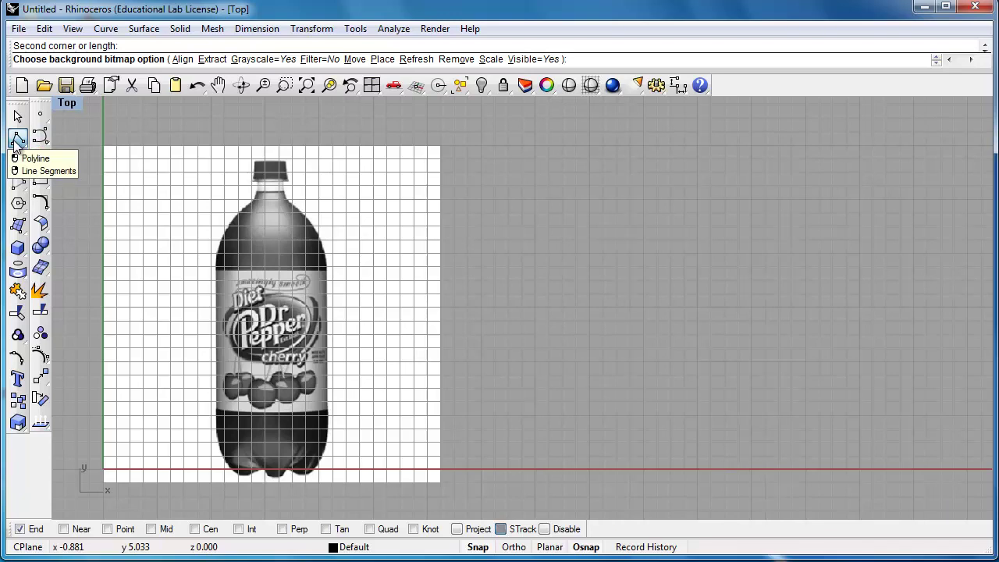
- With grid snap off, trace the bottle's cap, collar and neck with one open polyline from the neck's left base to its right base
{"action": "left_click", "coordinate": [16, 144]}
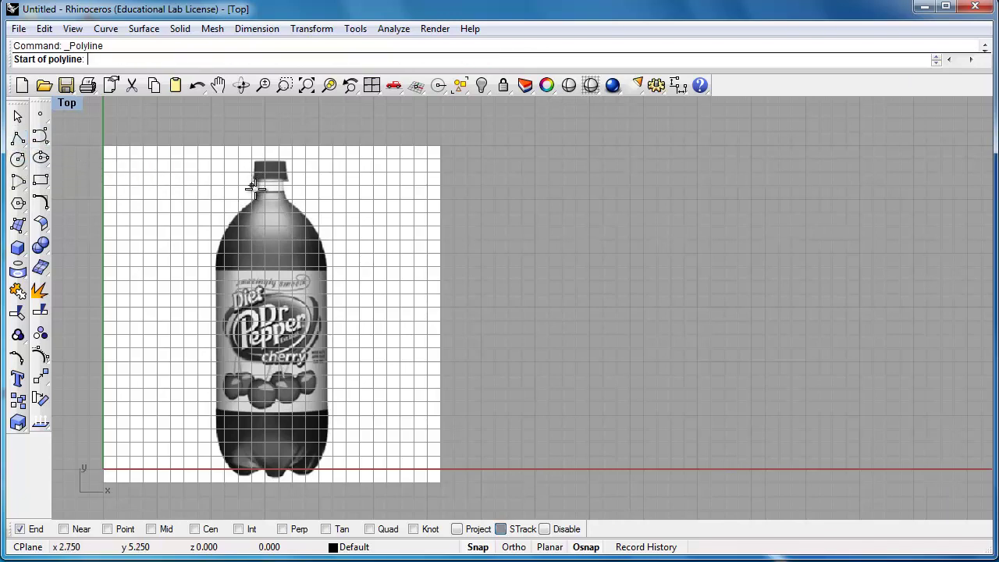
{"action": "scroll", "coordinate": [257, 201], "scroll_direction": "up", "scroll_amount": 5}
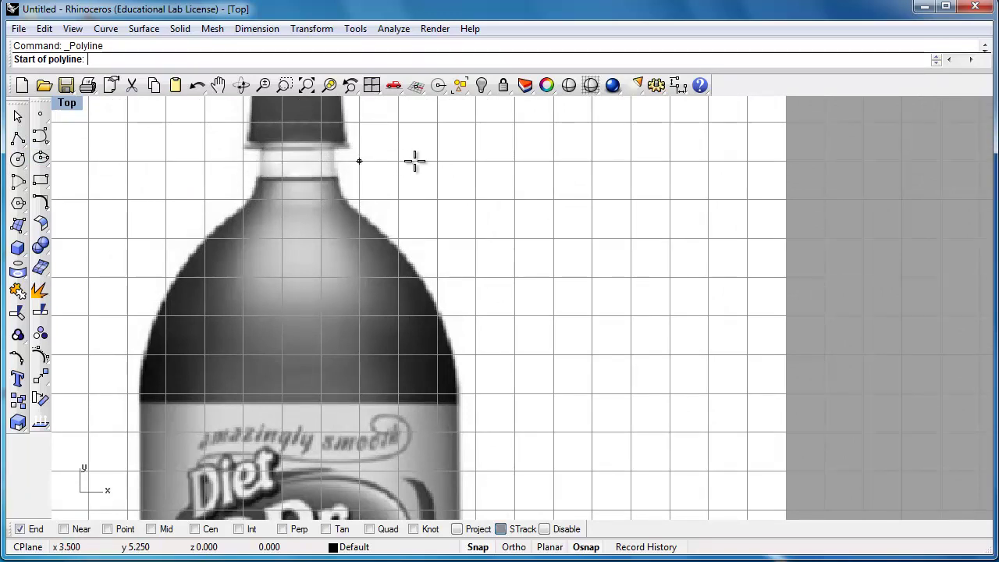
{"action": "scroll", "coordinate": [272, 161], "scroll_direction": "up", "scroll_amount": 3}
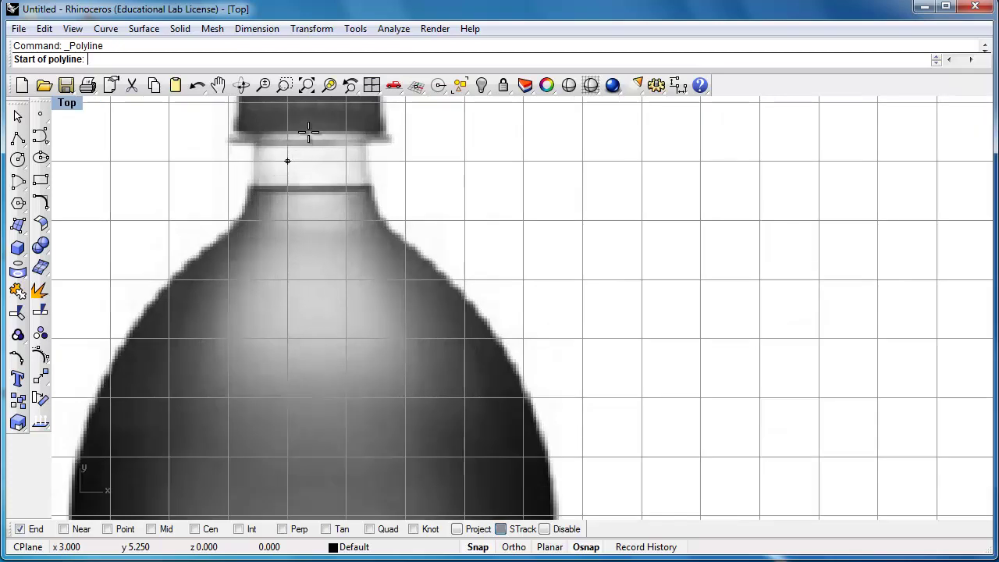
{"action": "right_click_drag", "start_coordinate": [310, 135], "coordinate": [296, 319]}
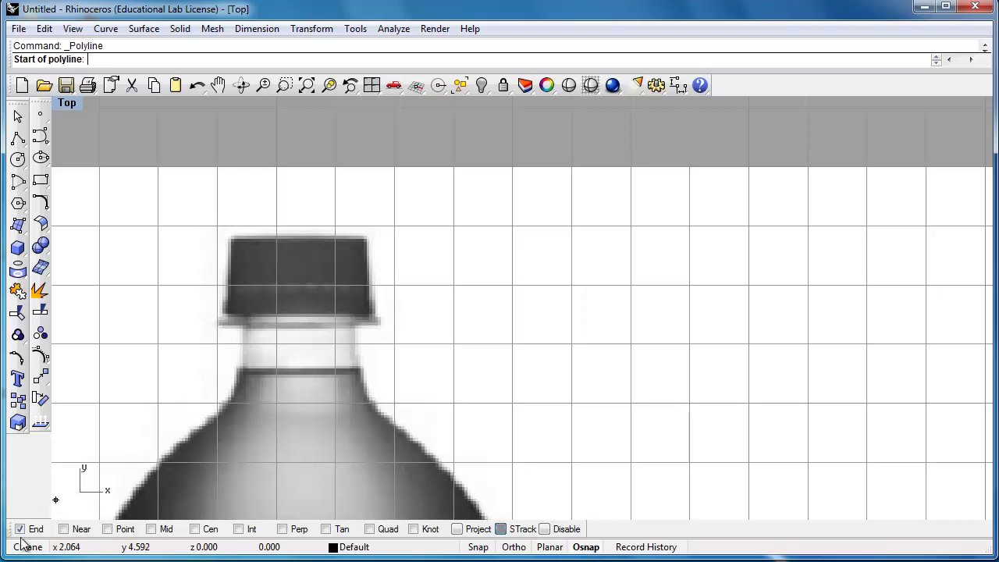
{"action": "left_click", "coordinate": [240, 369]}
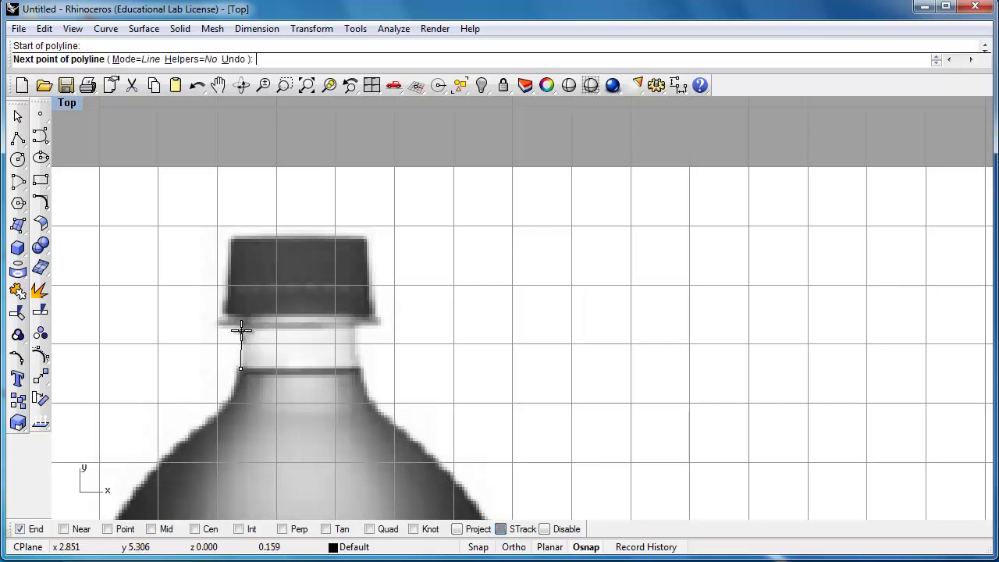
{"action": "left_click", "coordinate": [240, 327]}
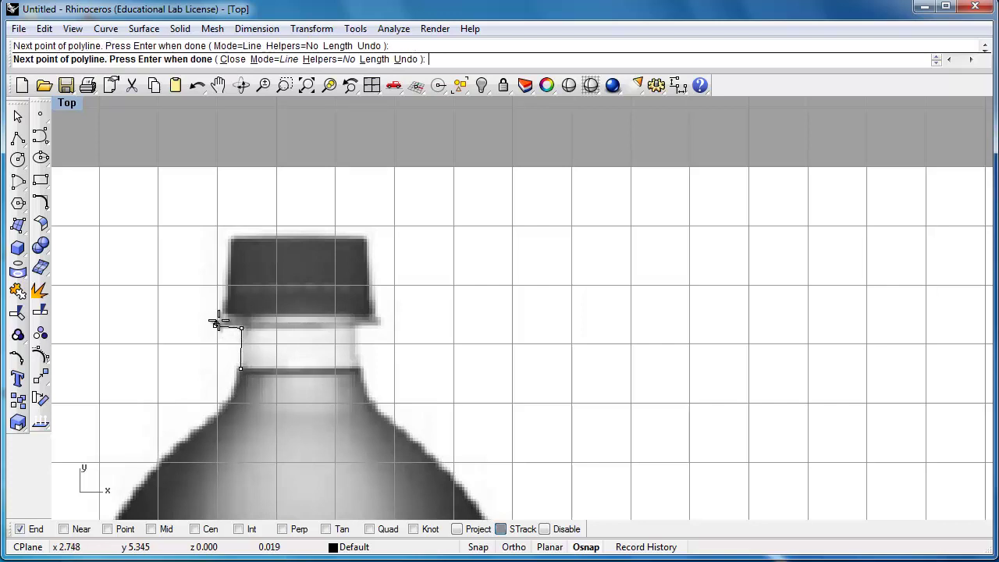
{"action": "left_click", "coordinate": [215, 320]}
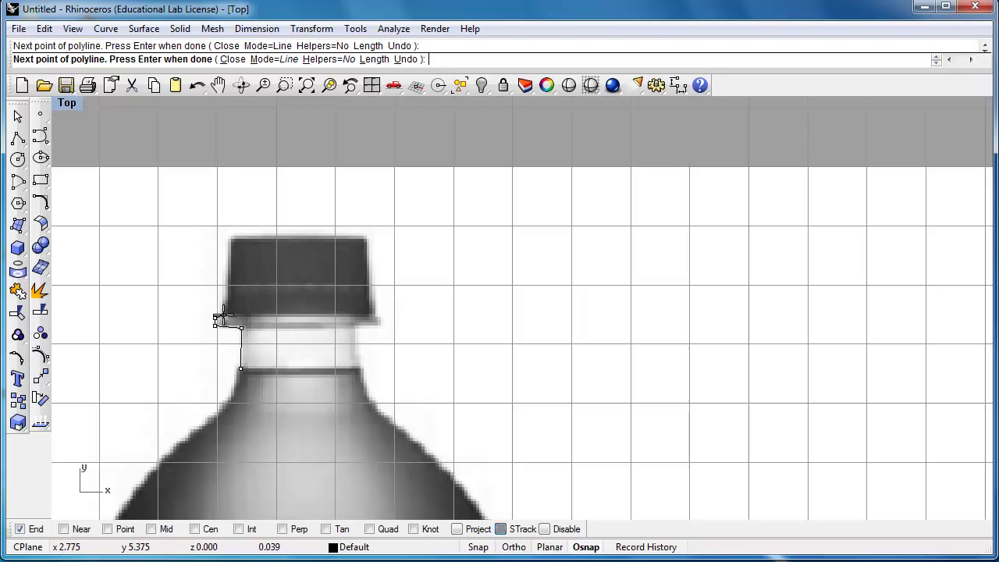
{"action": "left_click", "coordinate": [232, 239]}
{"action": "left_click", "coordinate": [365, 239]}
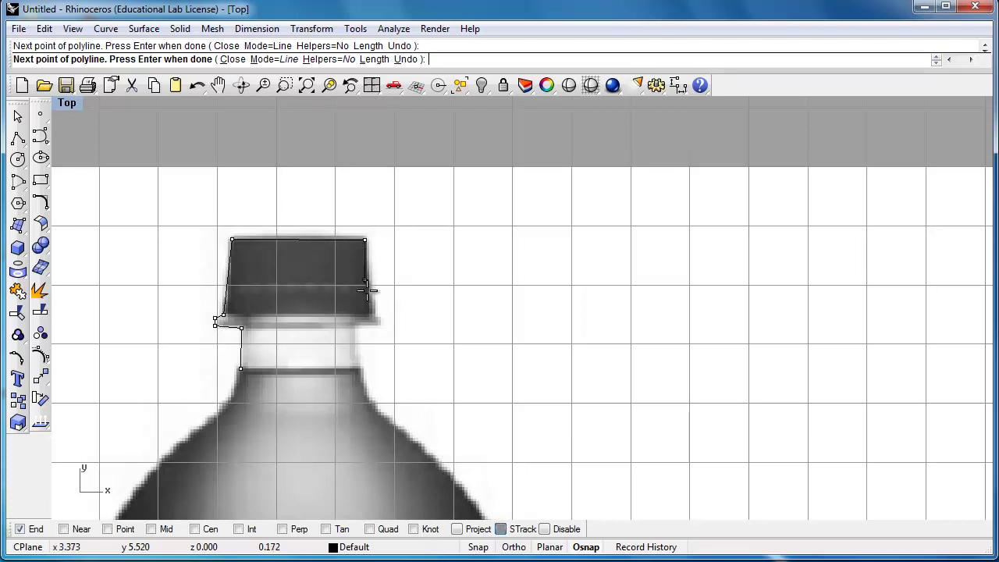
{"action": "left_click", "coordinate": [373, 314]}
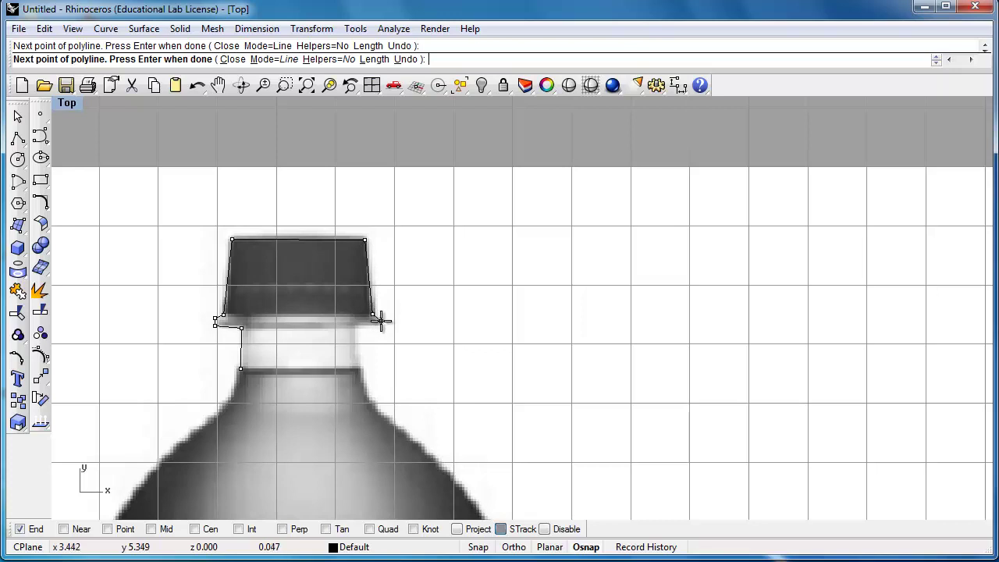
{"action": "left_click", "coordinate": [381, 323]}
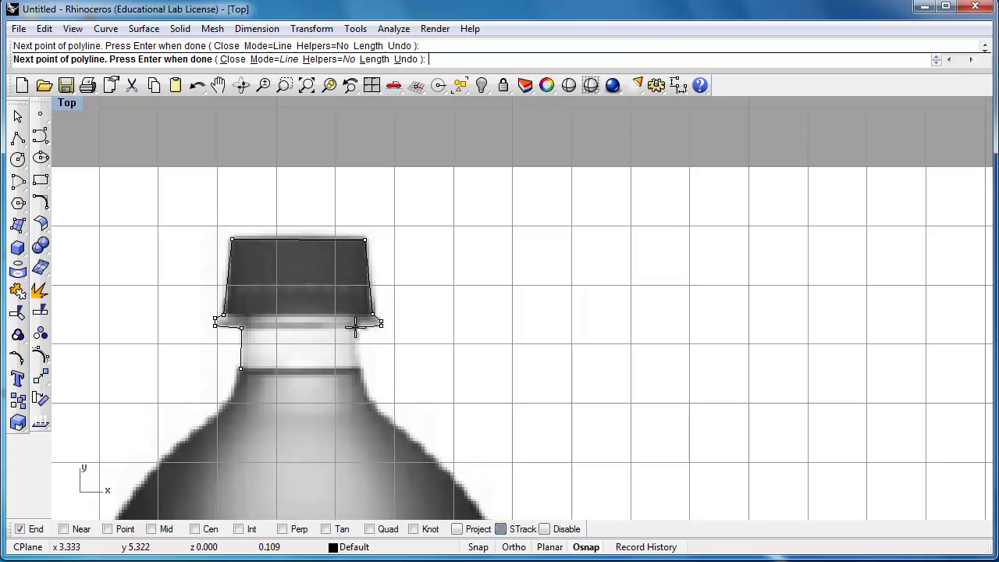
{"action": "left_click", "coordinate": [355, 326]}
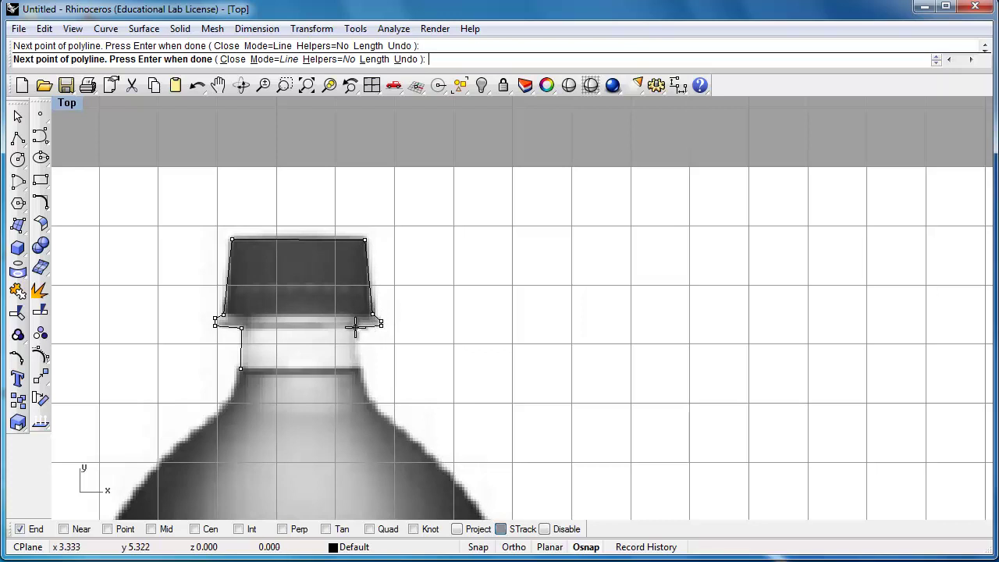
{"action": "left_click", "coordinate": [356, 367]}
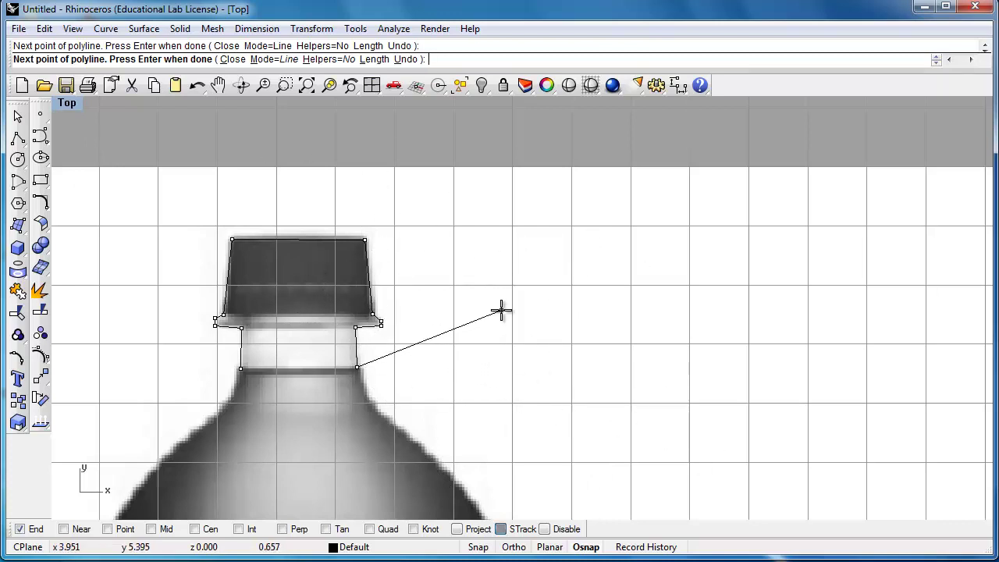
{"action": "key", "text": "Return"}
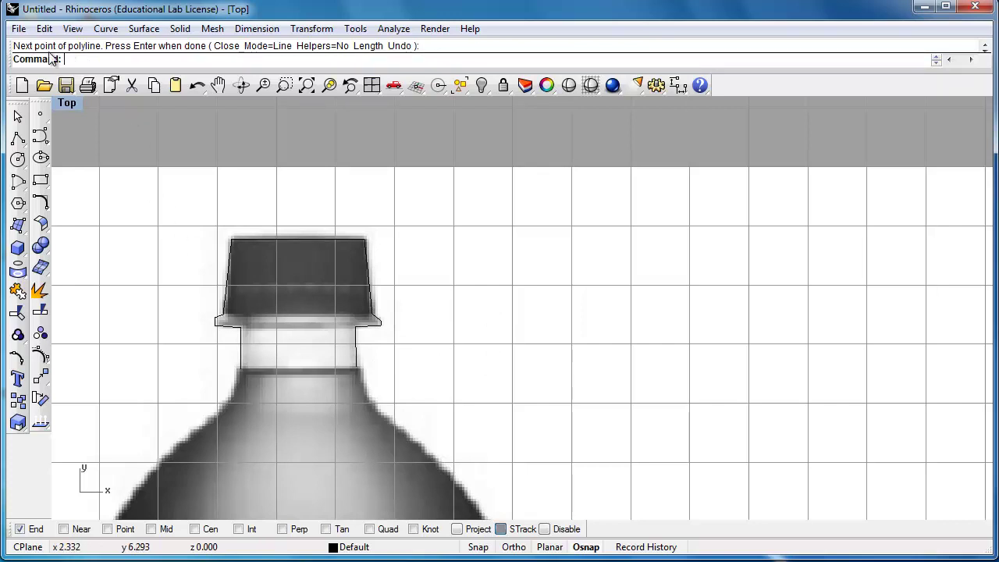
{"action": "left_click", "coordinate": [252, 239]}
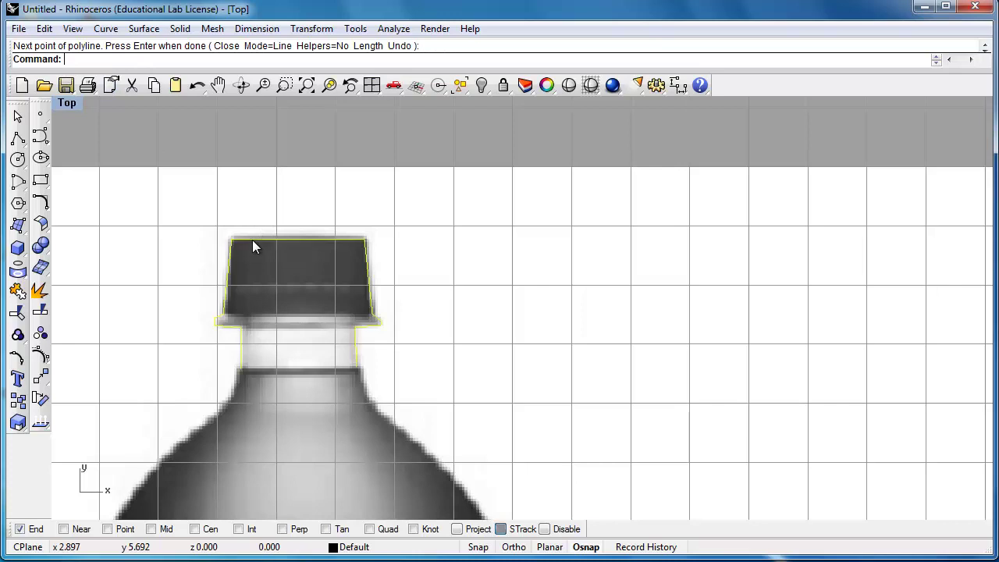
{"action": "left_click", "coordinate": [407, 373]}
{"action": "left_click", "coordinate": [355, 354]}
{"action": "left_click", "coordinate": [419, 360]}
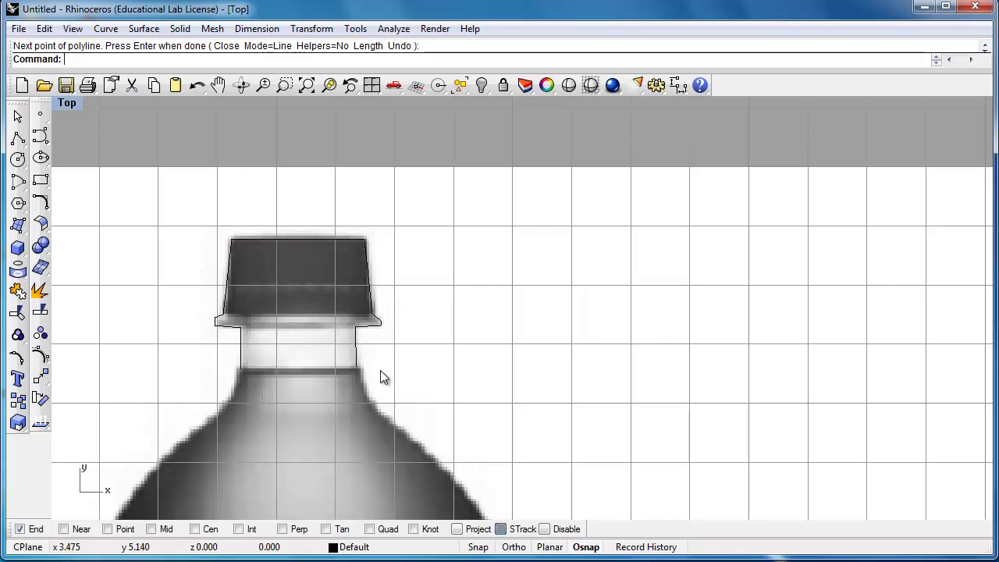
- Trace the upper part of the bottle's right shoulder with a degree-3 control point curve, starting at the right end of the neck polyline
{"action": "right_click_drag", "start_coordinate": [369, 399], "coordinate": [306, 252]}
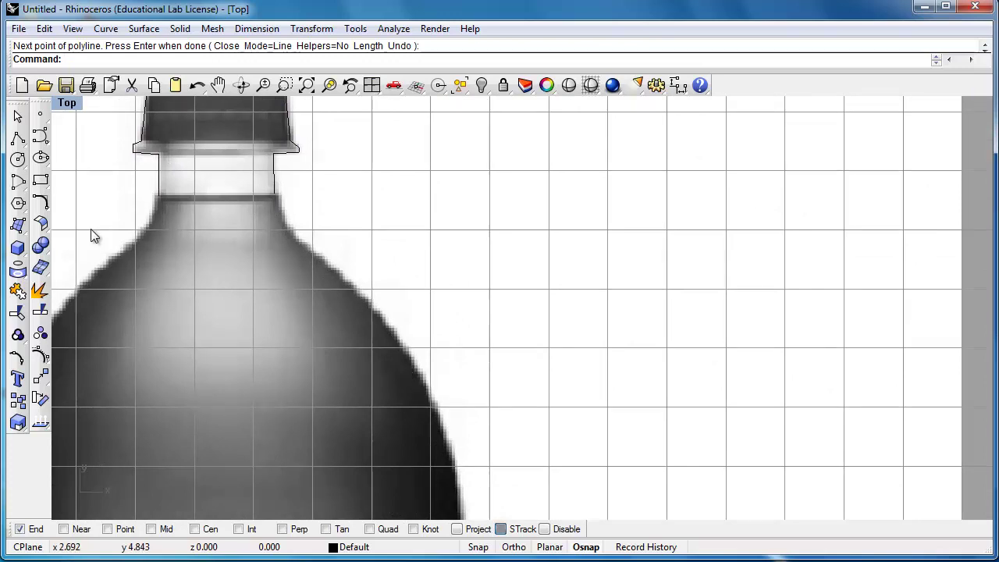
{"action": "left_click", "coordinate": [40, 137]}
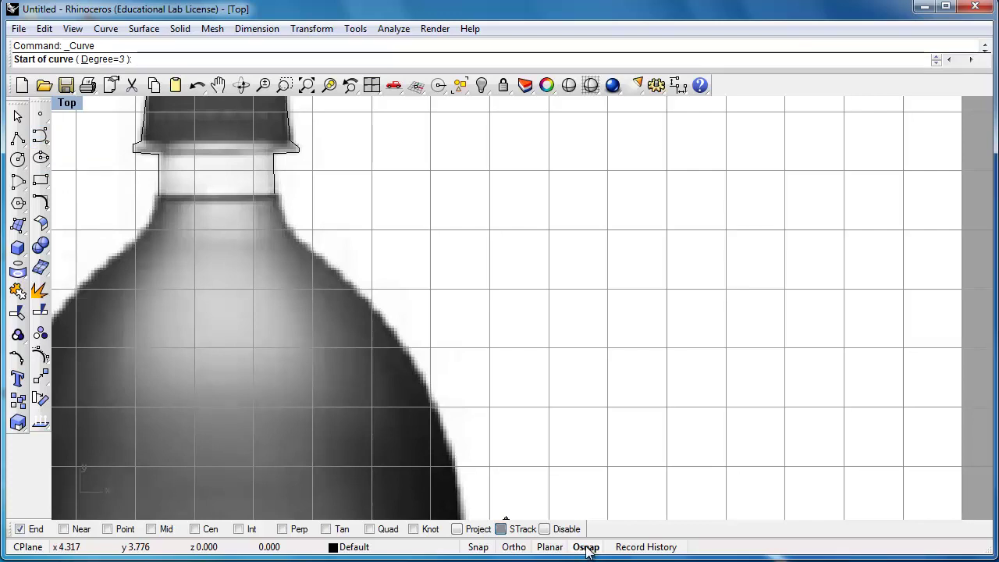
{"action": "left_click", "coordinate": [19, 529]}
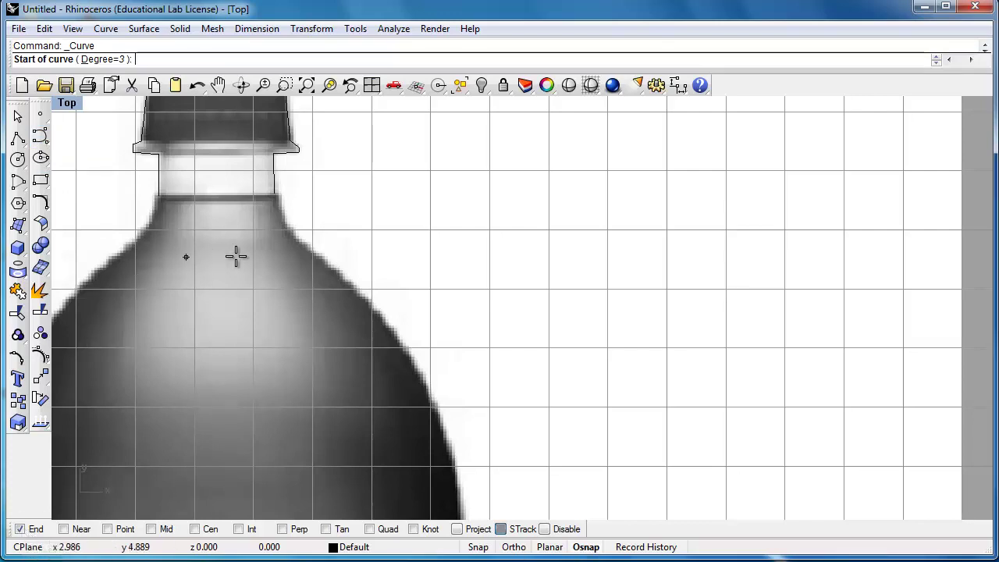
{"action": "left_click", "coordinate": [275, 194]}
{"action": "left_click", "coordinate": [280, 211]}
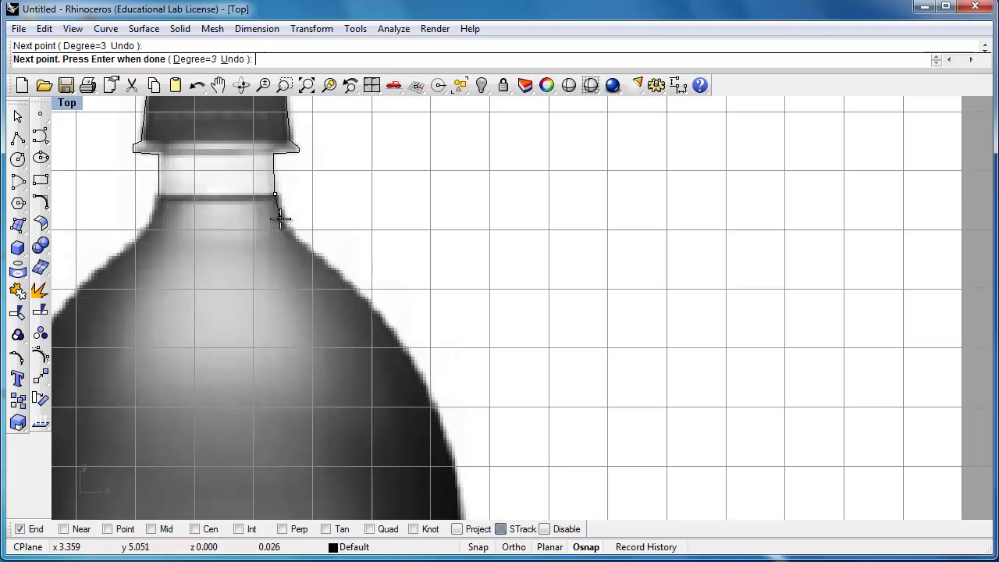
{"action": "left_click", "coordinate": [281, 226]}
{"action": "left_click", "coordinate": [291, 236]}
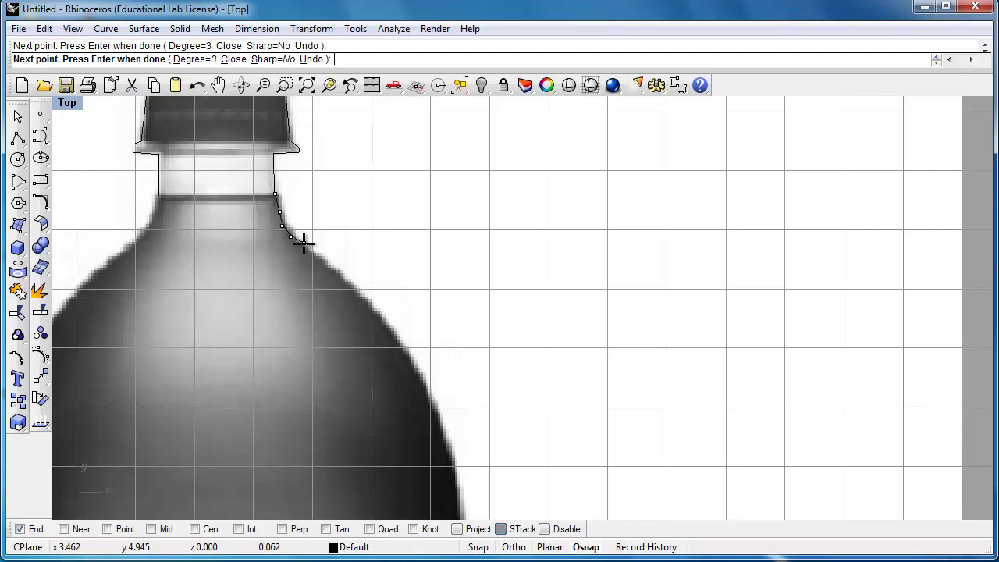
{"action": "left_click", "coordinate": [305, 247]}
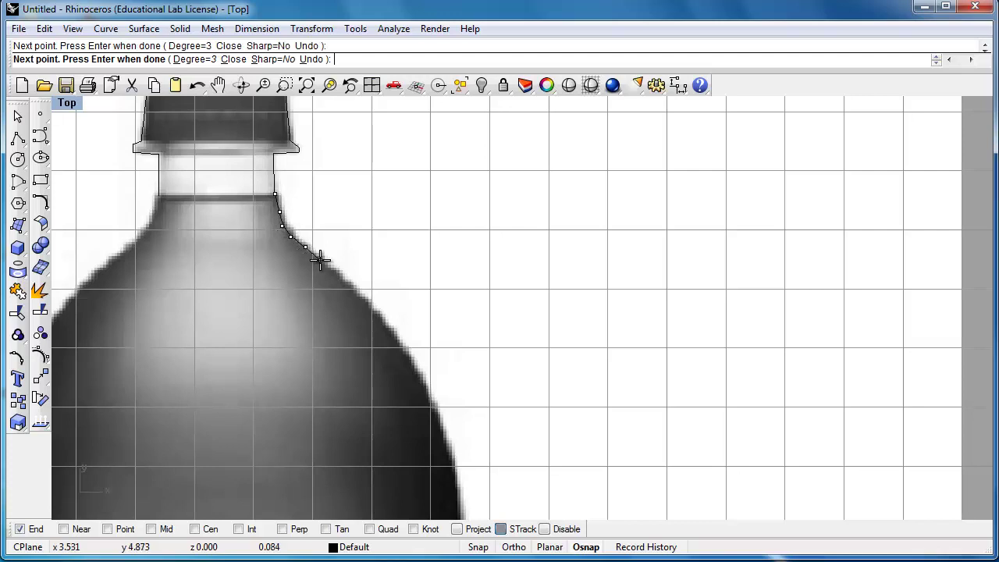
{"action": "left_click", "coordinate": [320, 260]}
{"action": "left_click", "coordinate": [337, 272]}
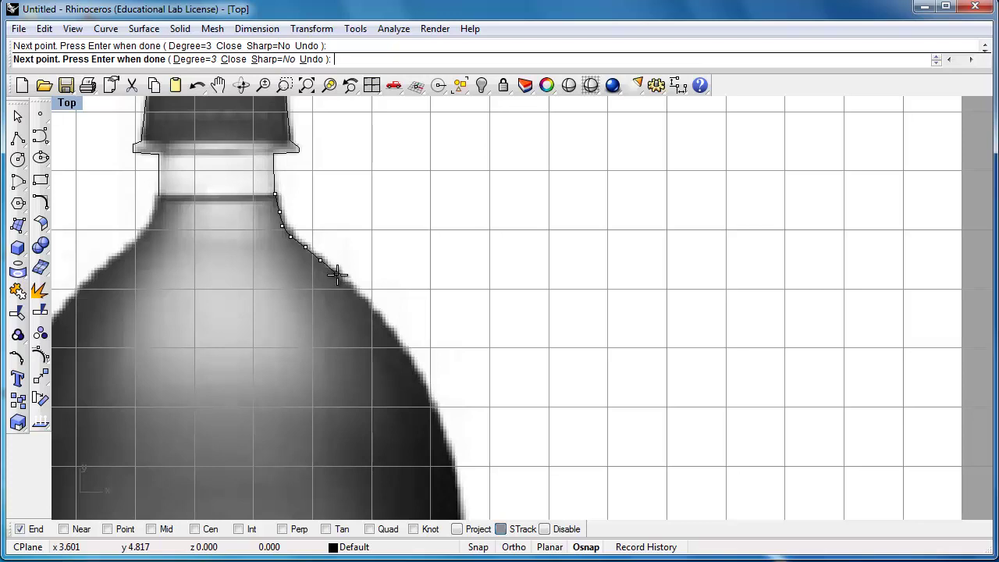
{"action": "left_click", "coordinate": [354, 291]}
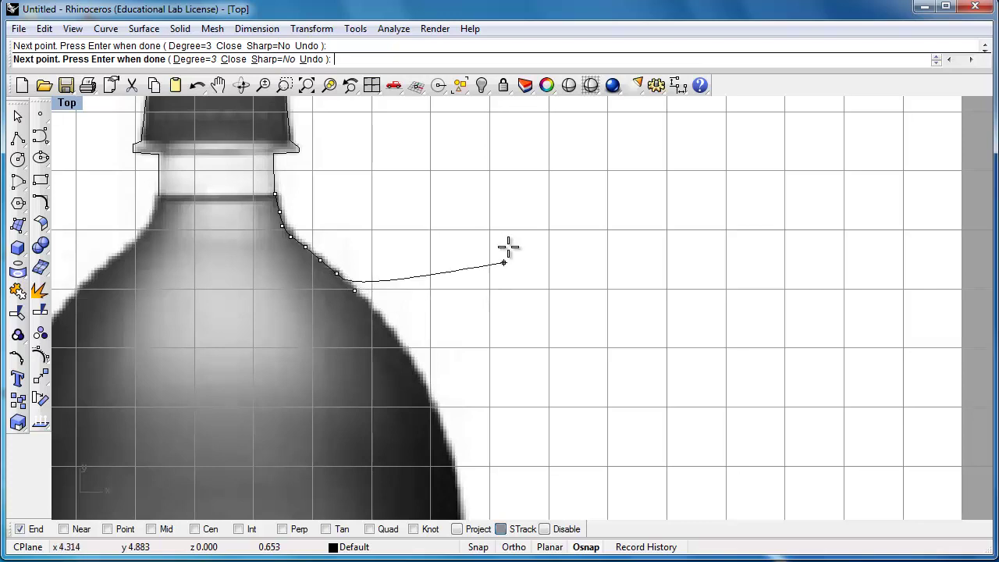
{"action": "key", "text": "Return"}
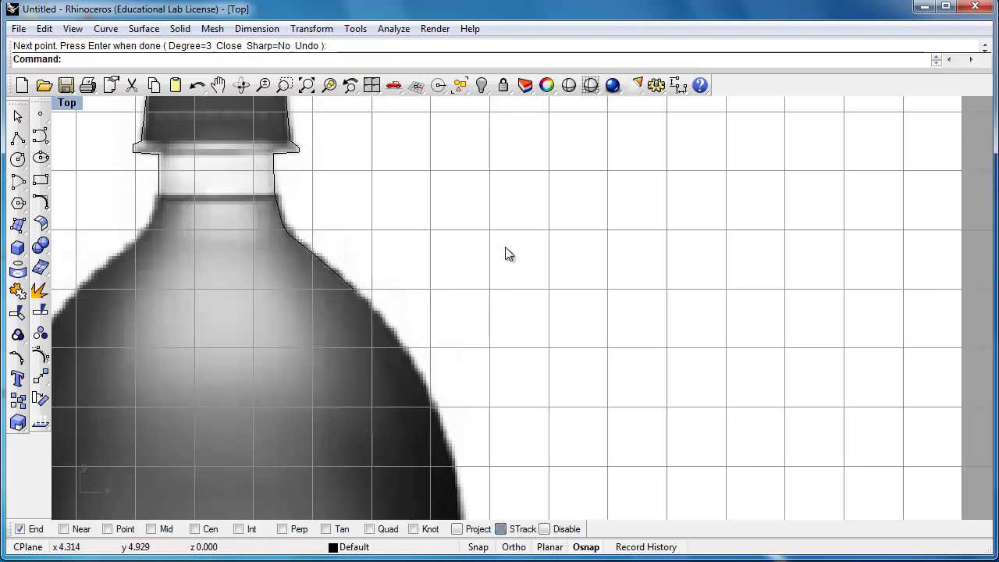
- Turn on edit points for the right shoulder curve and try moving two of them around the bend below the neck
{"action": "left_click", "coordinate": [331, 270]}
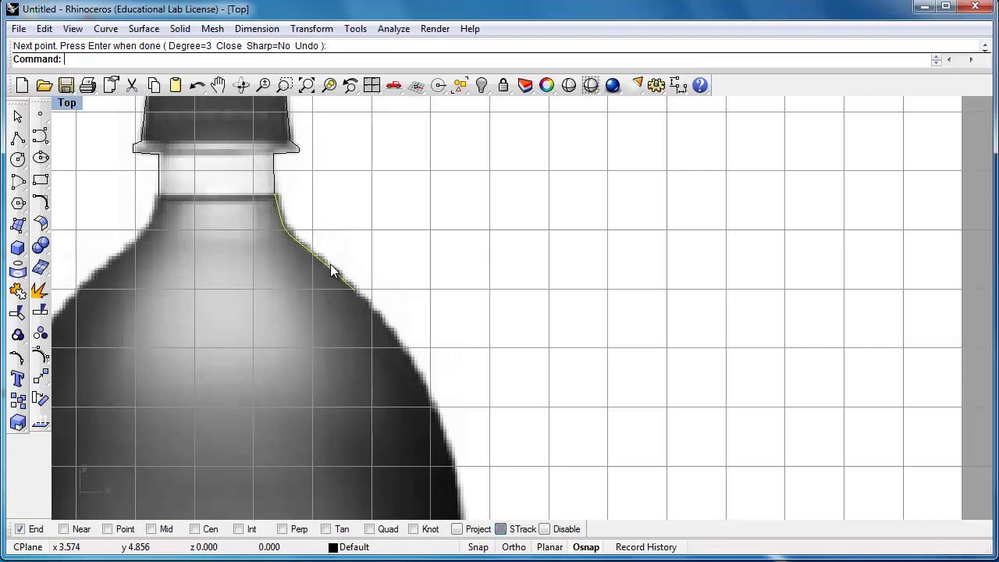
{"action": "right_click", "coordinate": [16, 358]}
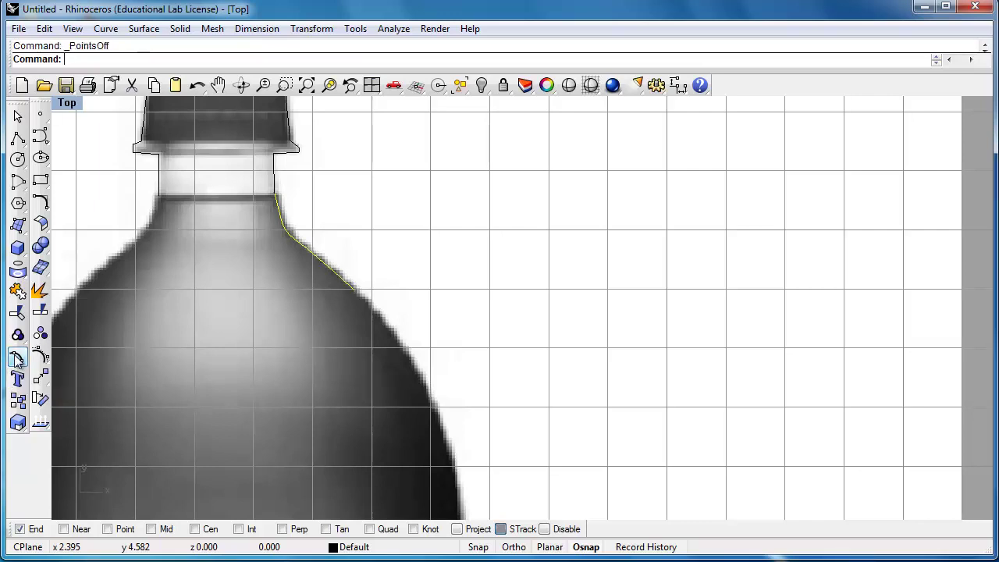
{"action": "left_click", "coordinate": [16, 358]}
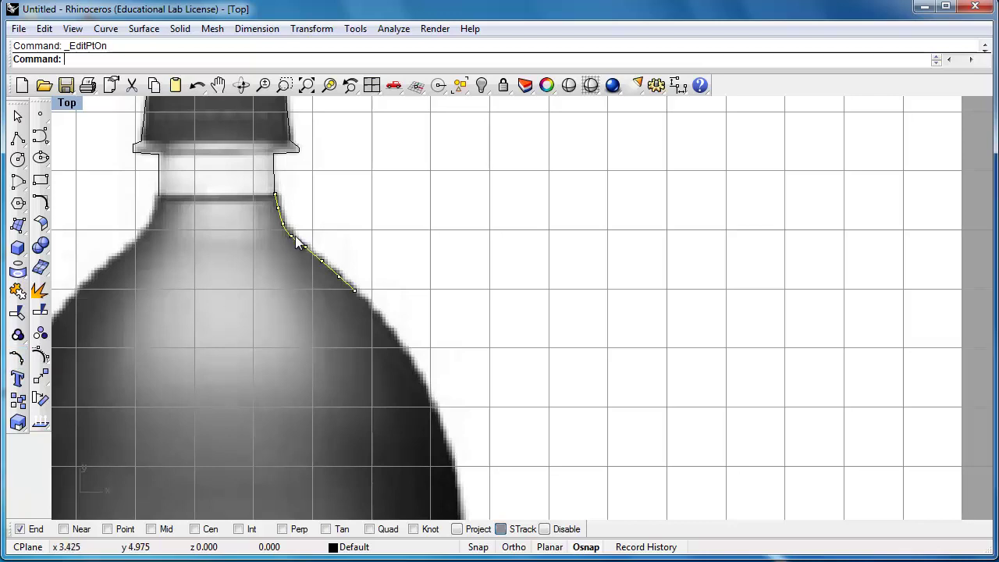
{"action": "scroll", "coordinate": [285, 247], "scroll_direction": "up", "scroll_amount": 5}
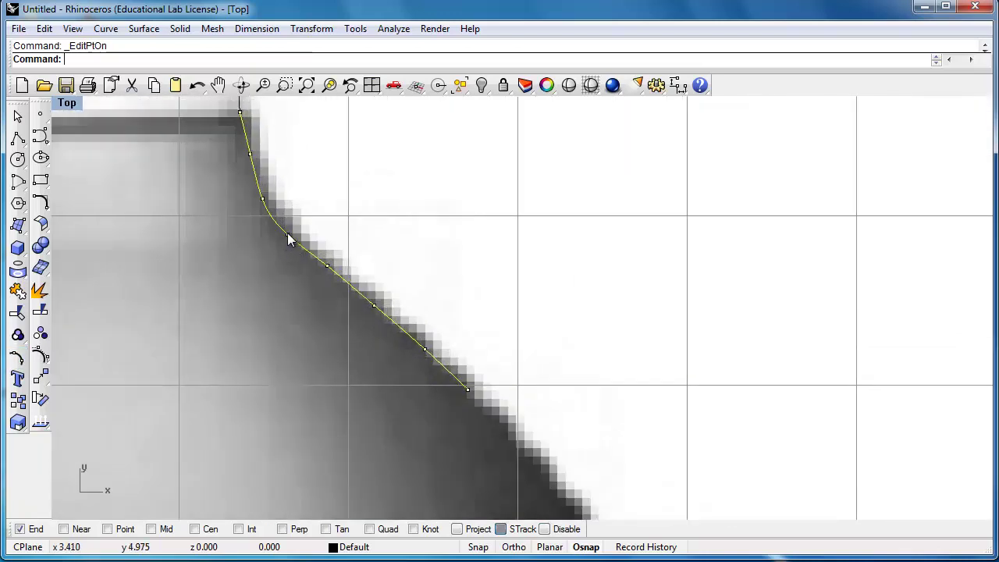
{"action": "left_click_drag", "start_coordinate": [288, 236], "coordinate": [434, 217]}
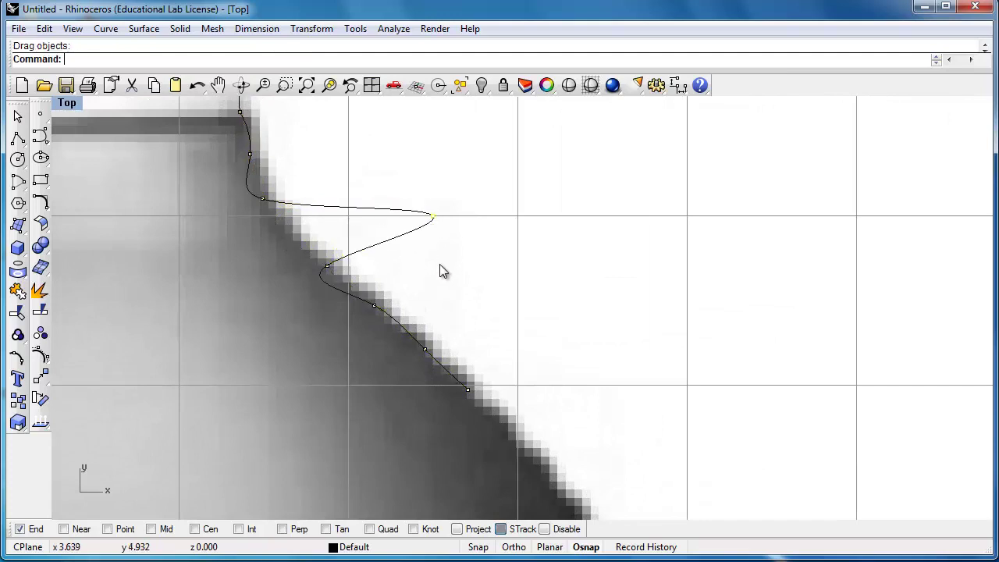
{"action": "left_click_drag", "start_coordinate": [327, 266], "coordinate": [248, 307]}
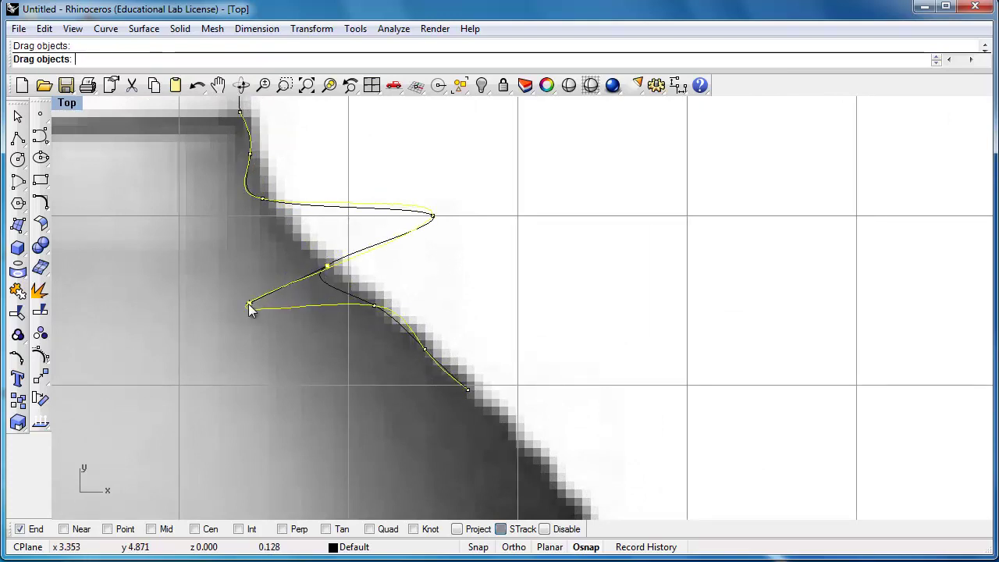
{"action": "mouse_move", "coordinate": [387, 293]}
{"action": "left_mouse_down"}
{"action": "mouse_move", "coordinate": [441, 289]}
{"action": "mouse_move", "coordinate": [392, 281]}
{"action": "left_mouse_up"}
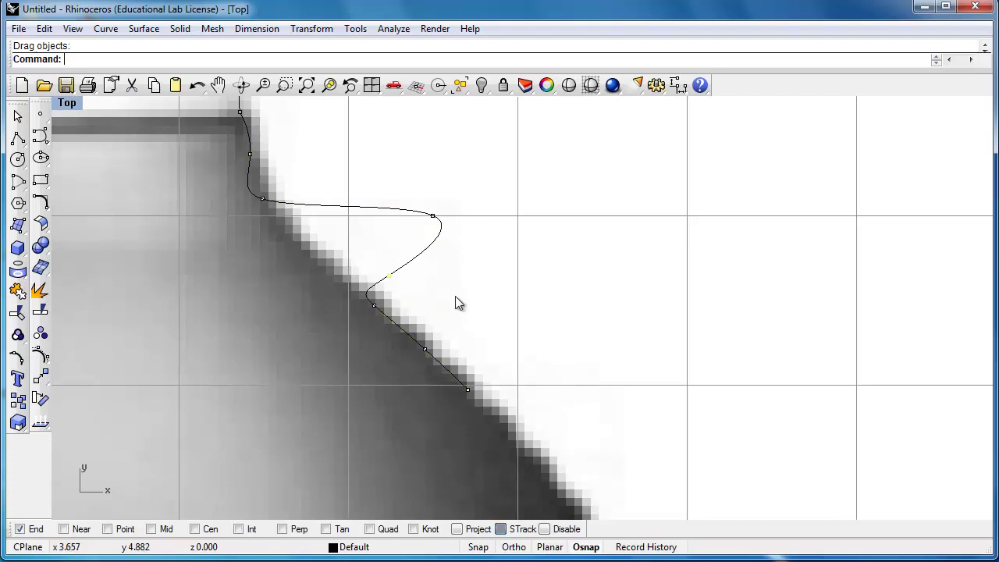
- Undo the edit-point moves on the shoulder curve and turn its points off
{"action": "key", "text": "ctrl+z"}
{"action": "key", "text": "ctrl+z"}
{"action": "key", "text": "ctrl+z"}
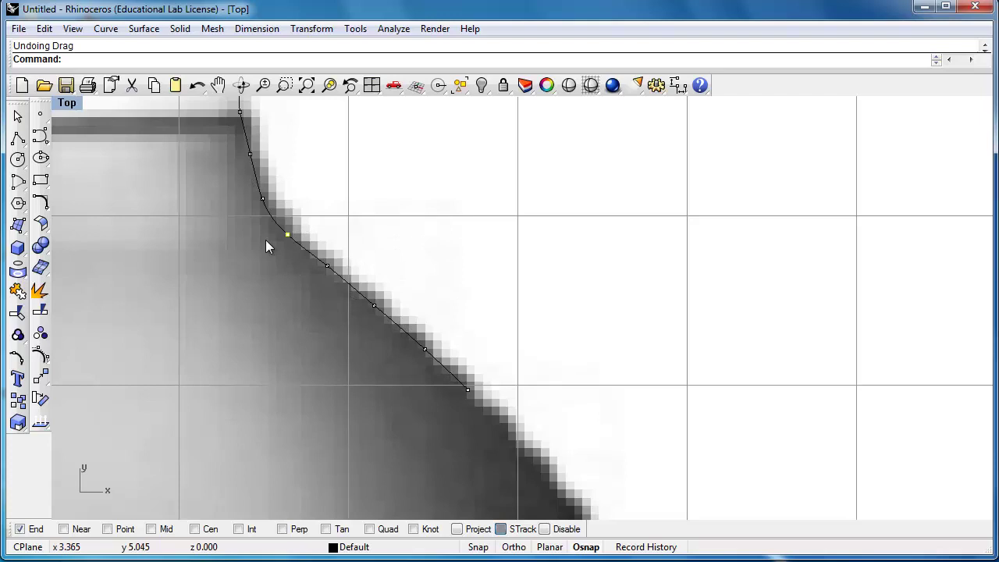
{"action": "right_click", "coordinate": [40, 355]}
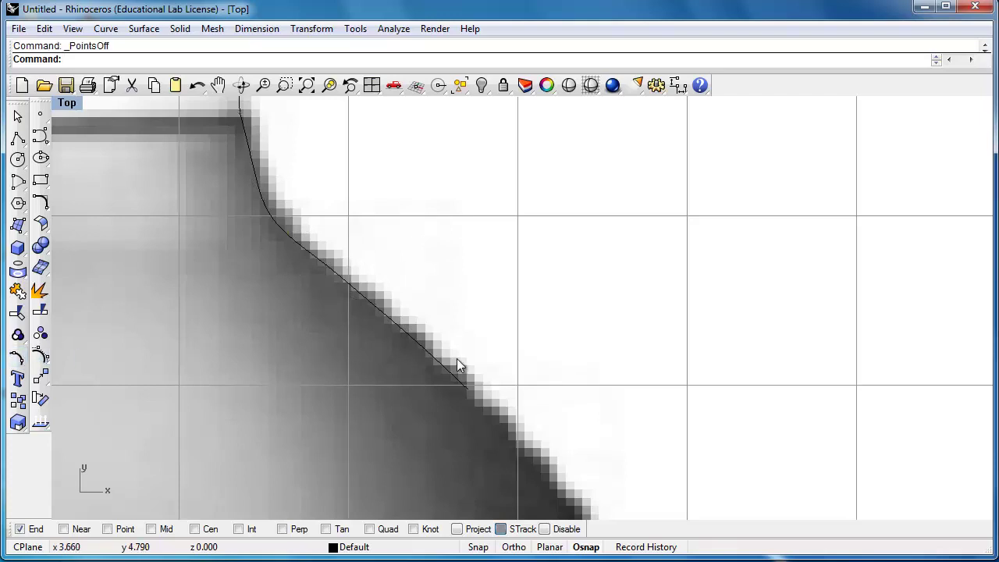
- Draw a closed degree-3 control point curve beside the bottle from four diamond-placed points around x 4.75, y 4.75, ending at its start
{"action": "scroll", "coordinate": [476, 372], "scroll_direction": "down", "scroll_amount": 2}
{"action": "scroll", "coordinate": [495, 392], "scroll_direction": "down", "scroll_amount": 3}
{"action": "right_click_drag", "start_coordinate": [544, 451], "coordinate": [357, 341]}
{"action": "scroll", "coordinate": [324, 326], "scroll_direction": "up", "scroll_amount": 1}
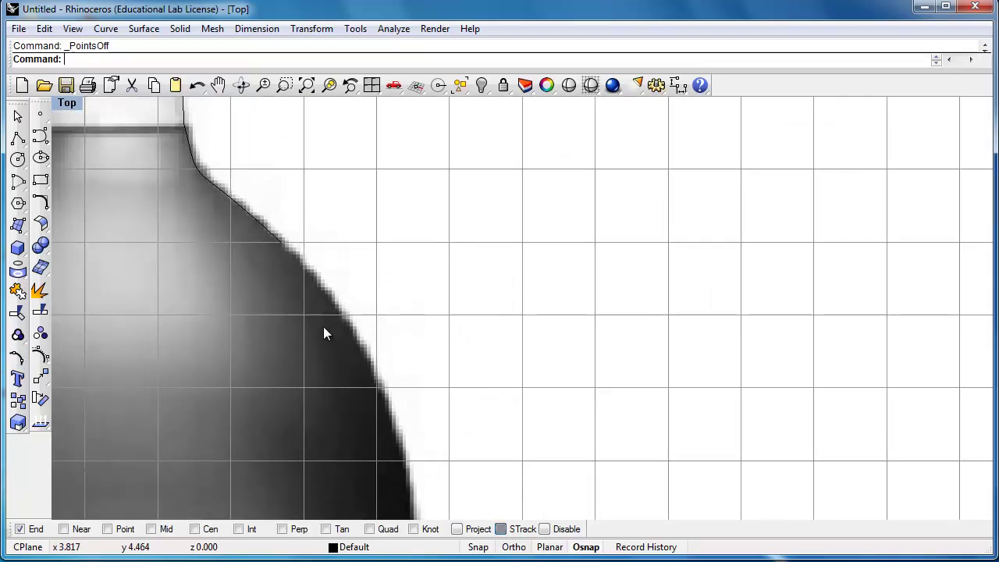
{"action": "left_click", "coordinate": [41, 138]}
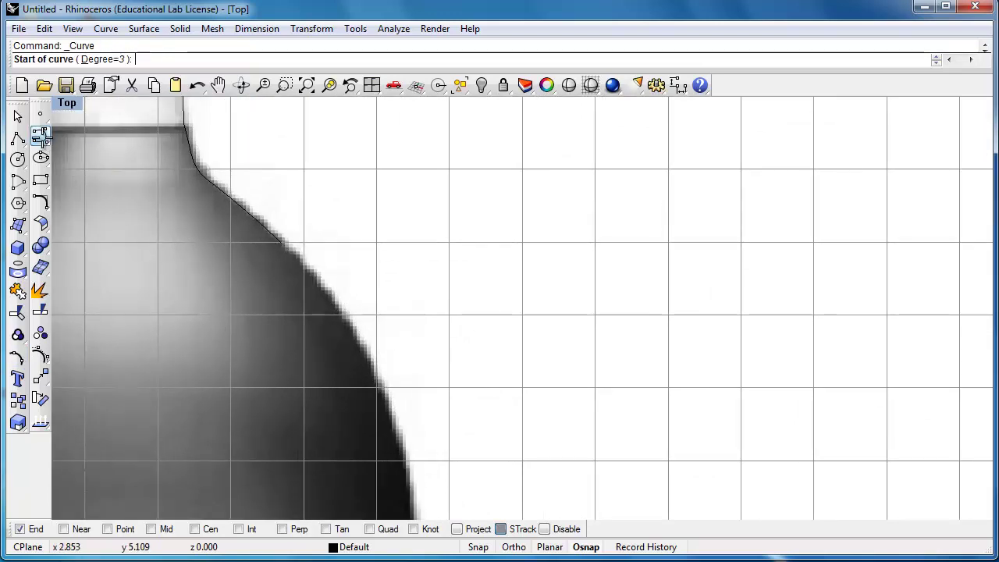
{"action": "left_click", "coordinate": [595, 169]}
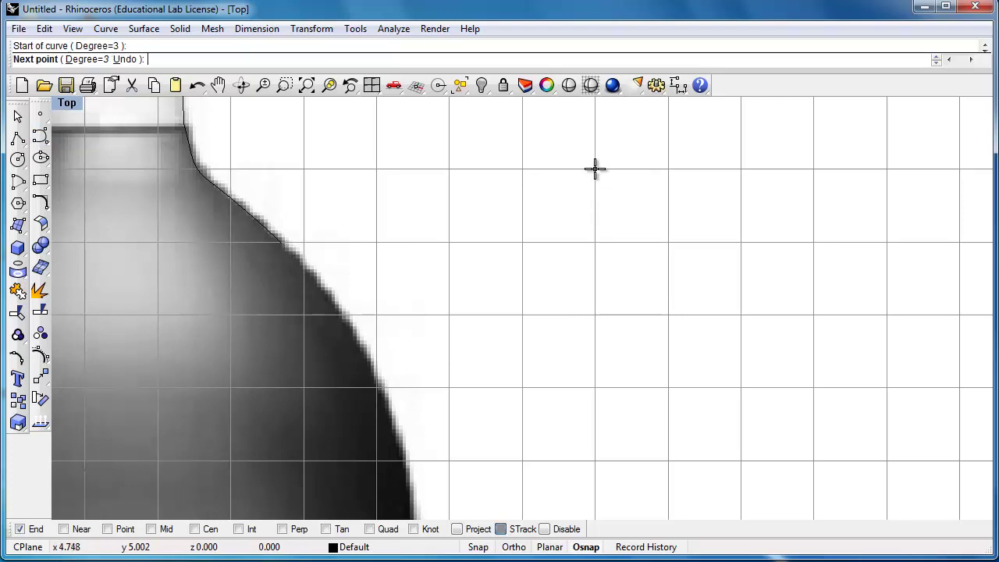
{"action": "left_click", "coordinate": [668, 243]}
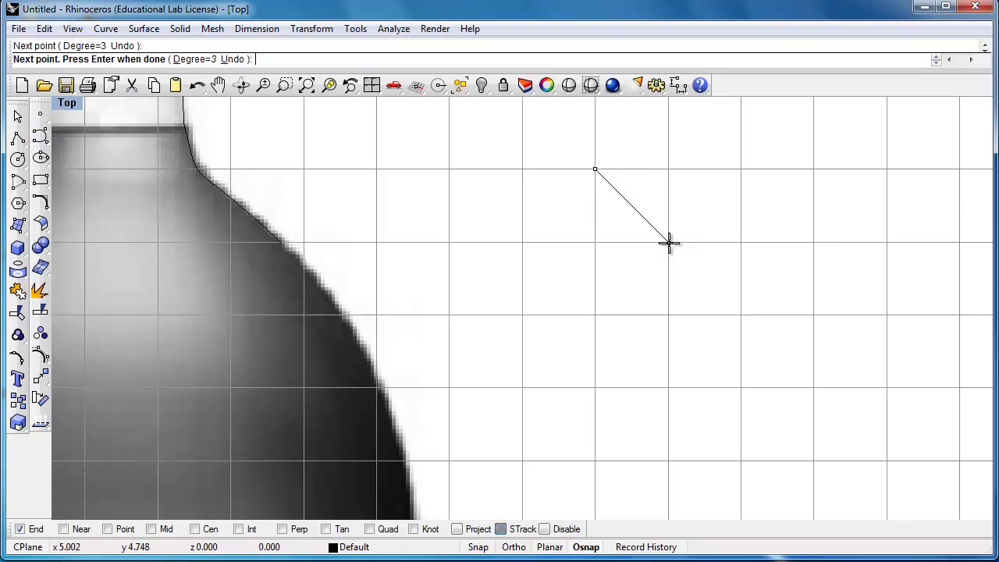
{"action": "left_click", "coordinate": [594, 314]}
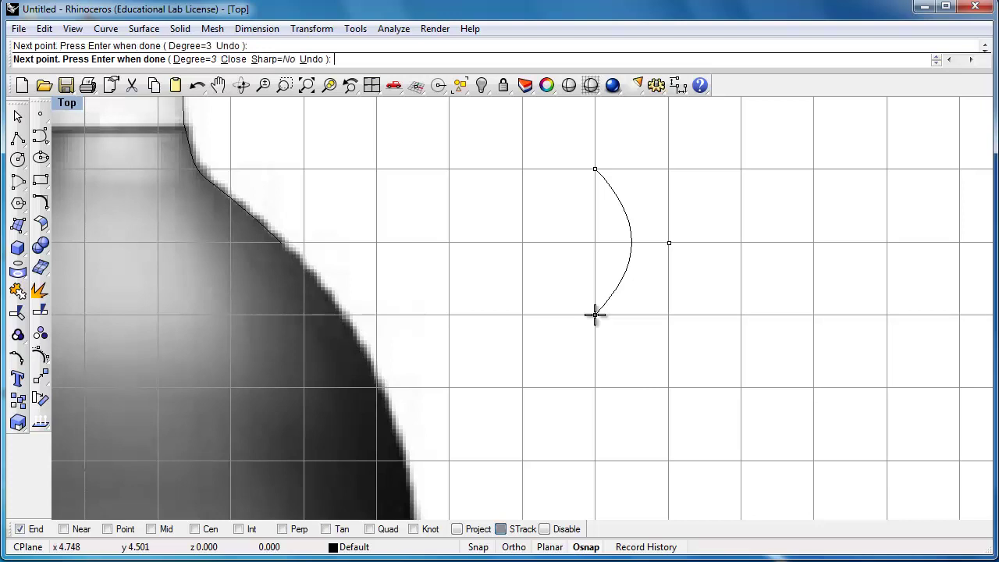
{"action": "left_click", "coordinate": [522, 243]}
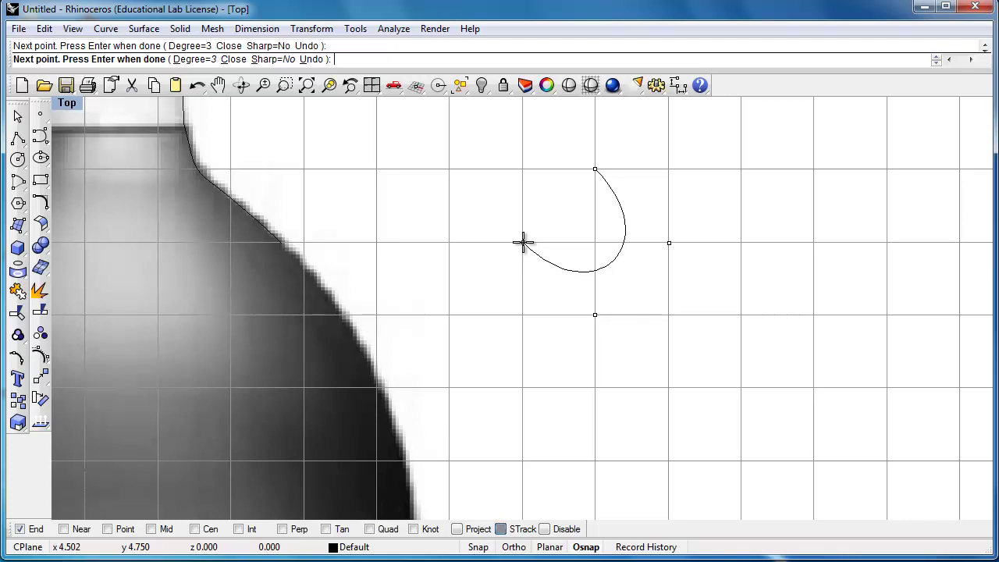
{"action": "left_click", "coordinate": [594, 167]}
{"action": "left_click", "coordinate": [602, 195]}
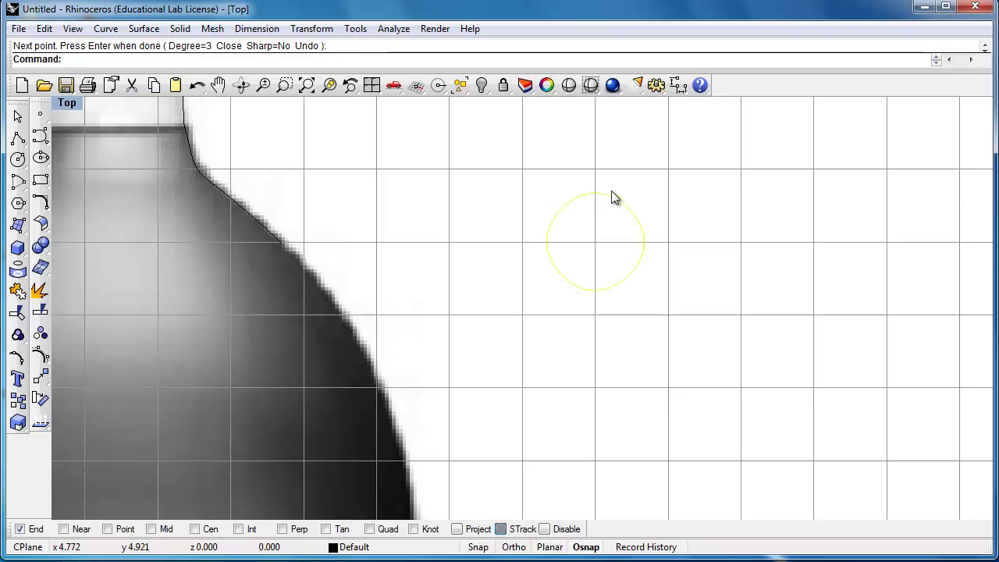
- Delete the closed practice curve beside the bottle
{"action": "key", "text": "Escape"}
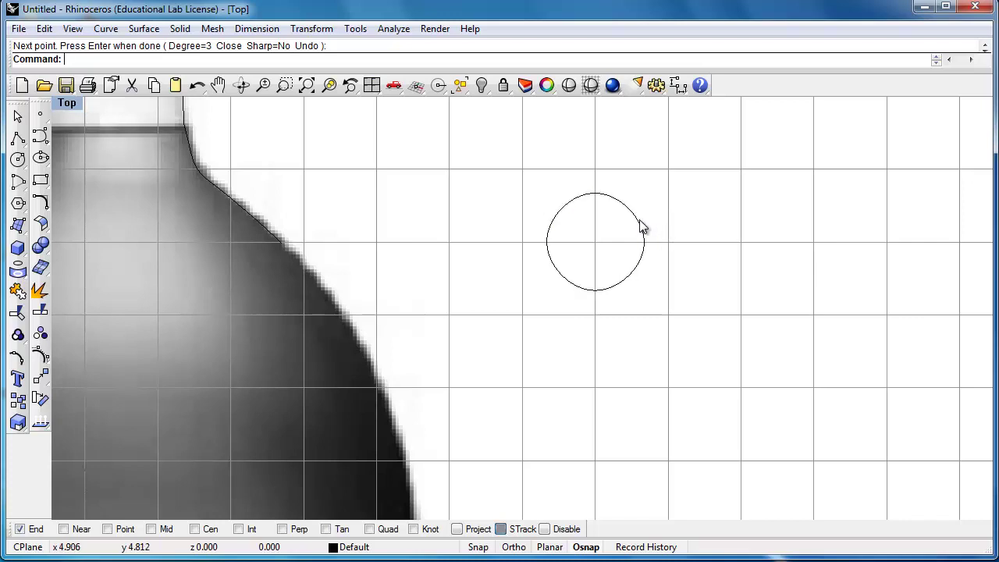
{"action": "left_click", "coordinate": [641, 227]}
{"action": "key", "text": "Delete"}
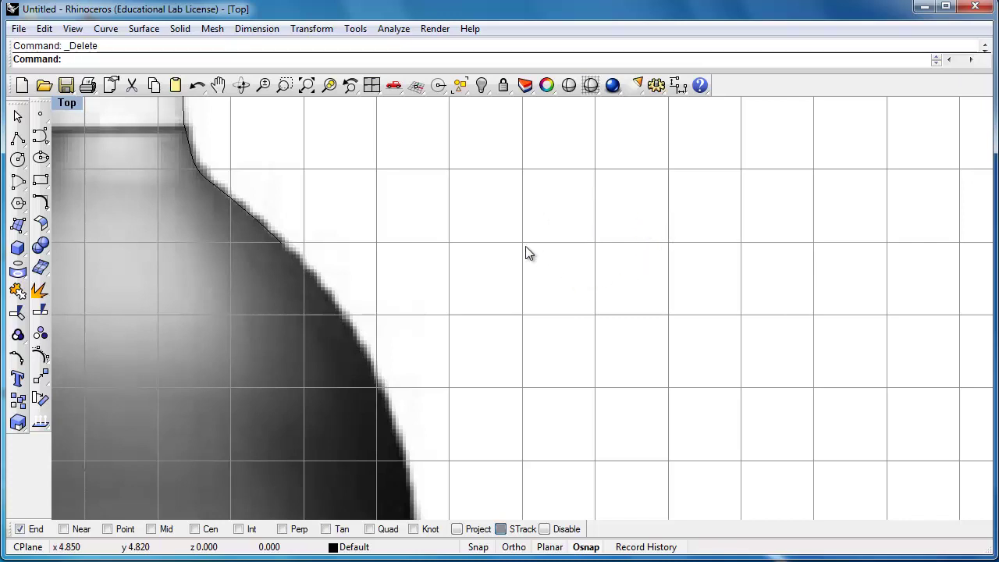
- Start a degree-3 control point curve at the shoulder curve's lower end and trace the rest of the right shoulder downward
{"action": "left_click", "coordinate": [41, 135]}
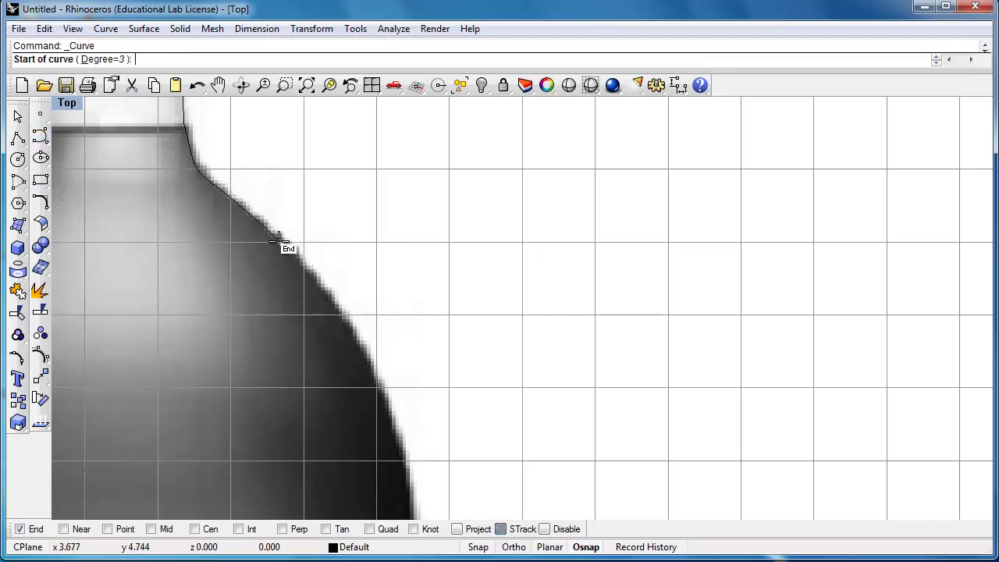
{"action": "left_click", "coordinate": [284, 248]}
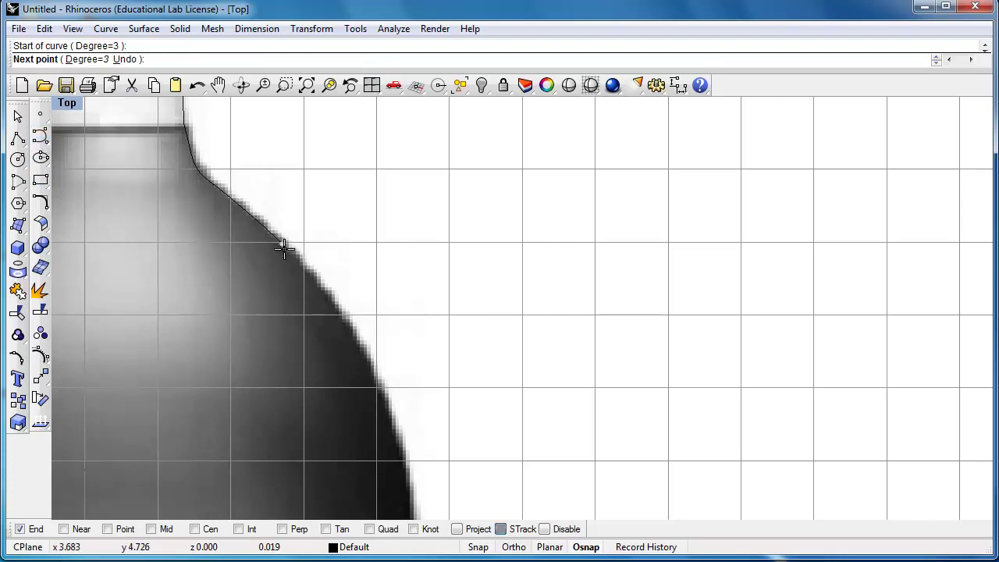
{"action": "left_click", "coordinate": [314, 276]}
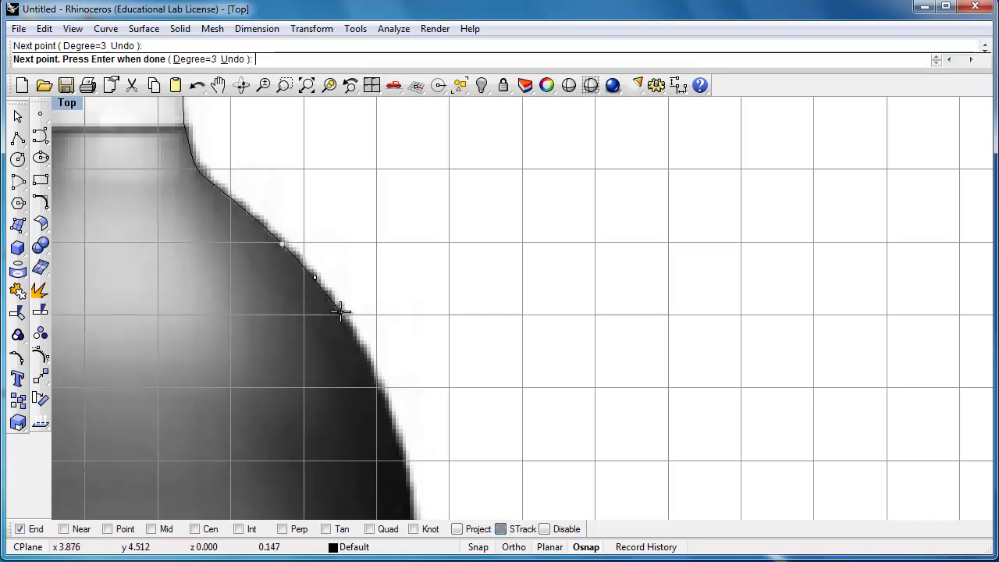
{"action": "left_click", "coordinate": [369, 363]}
{"action": "left_click", "coordinate": [391, 424]}
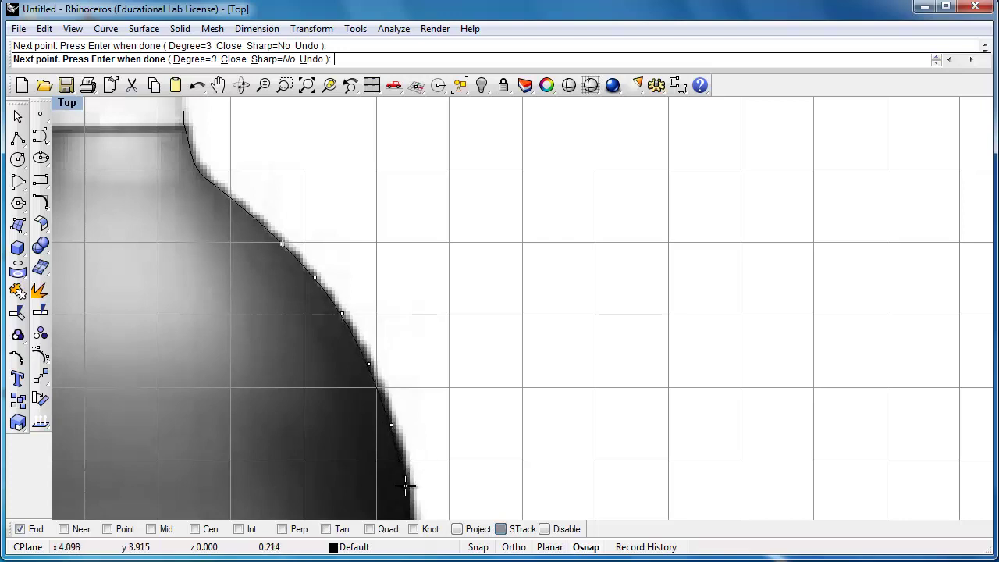
- Continue the curve down the bottle's right side, along the label to its lower edge, using widely spaced points
{"action": "right_click_drag", "start_coordinate": [405, 485], "coordinate": [392, 160]}
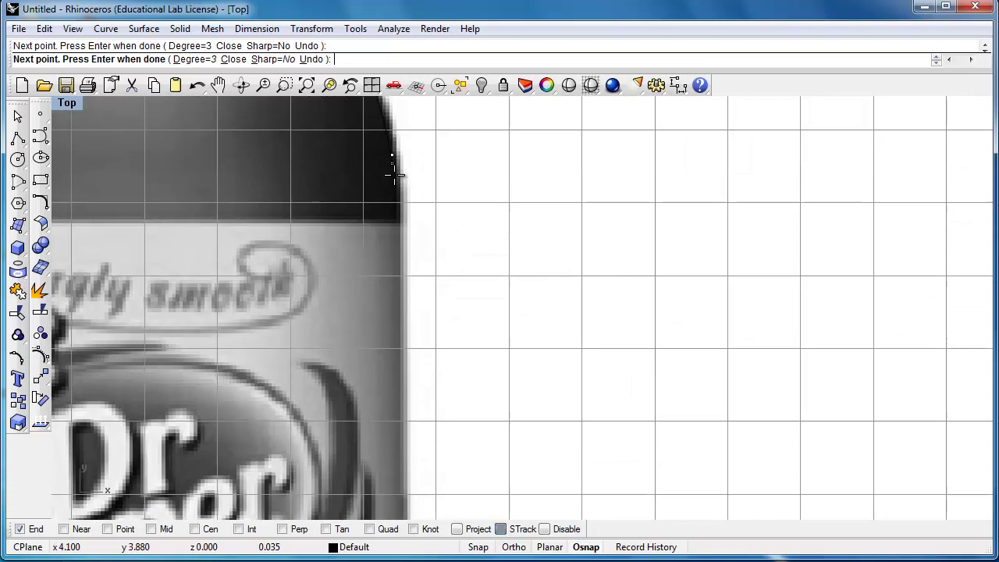
{"action": "left_click", "coordinate": [398, 200]}
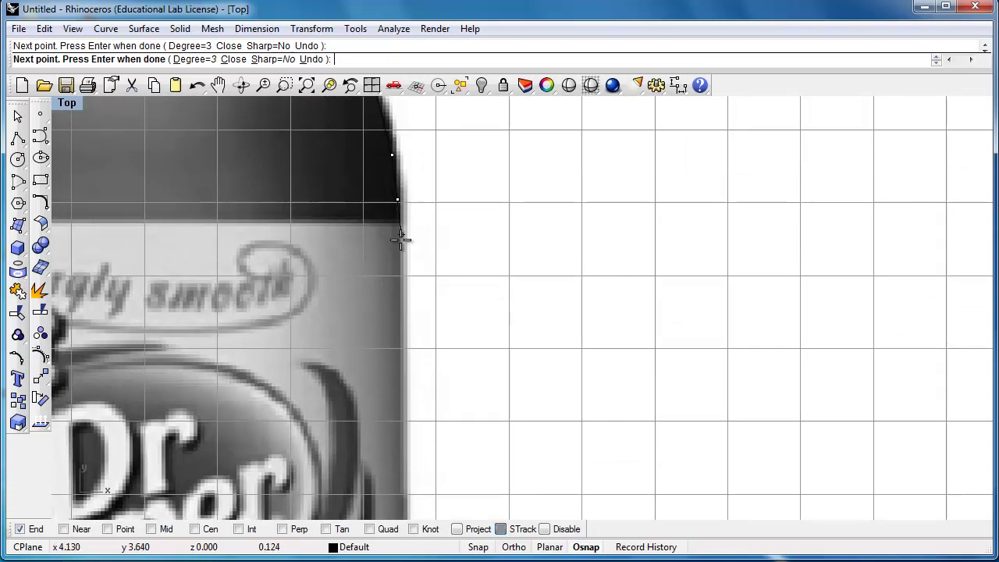
{"action": "left_click", "coordinate": [398, 245]}
{"action": "left_click", "coordinate": [396, 412]}
{"action": "right_click_drag", "start_coordinate": [406, 281], "coordinate": [415, 52]}
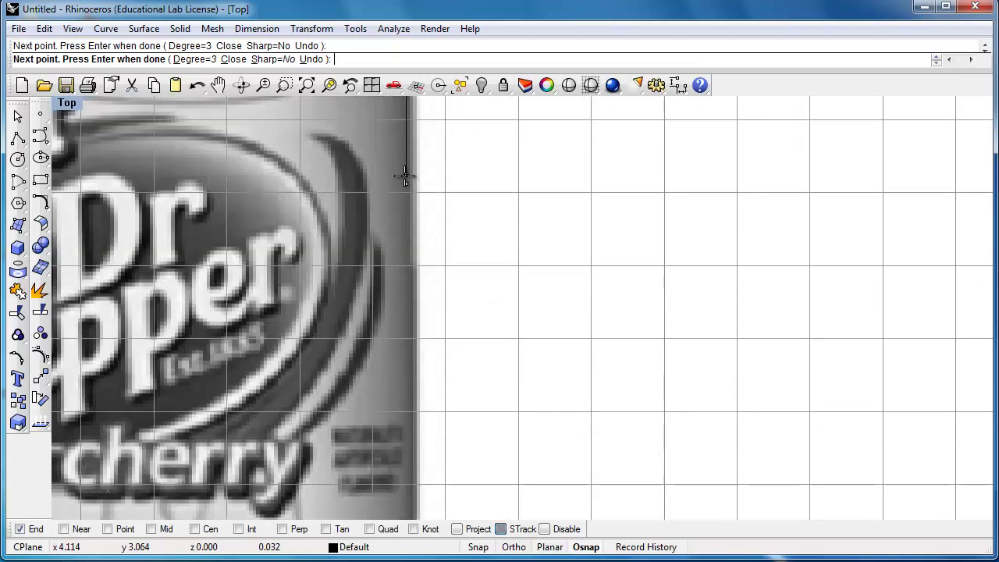
{"action": "left_click", "coordinate": [407, 398]}
{"action": "right_click_drag", "start_coordinate": [404, 498], "coordinate": [445, 212]}
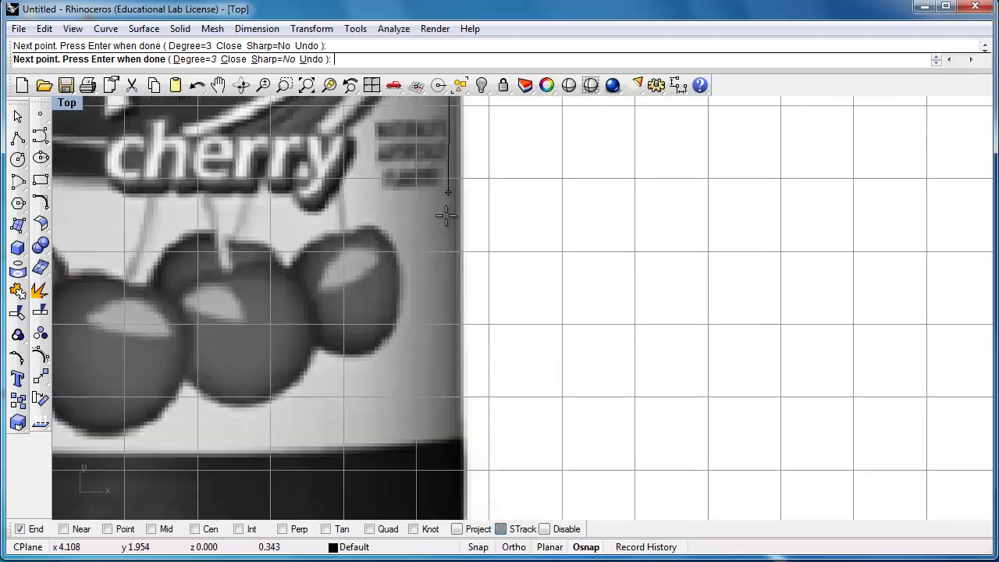
{"action": "left_click", "coordinate": [452, 401]}
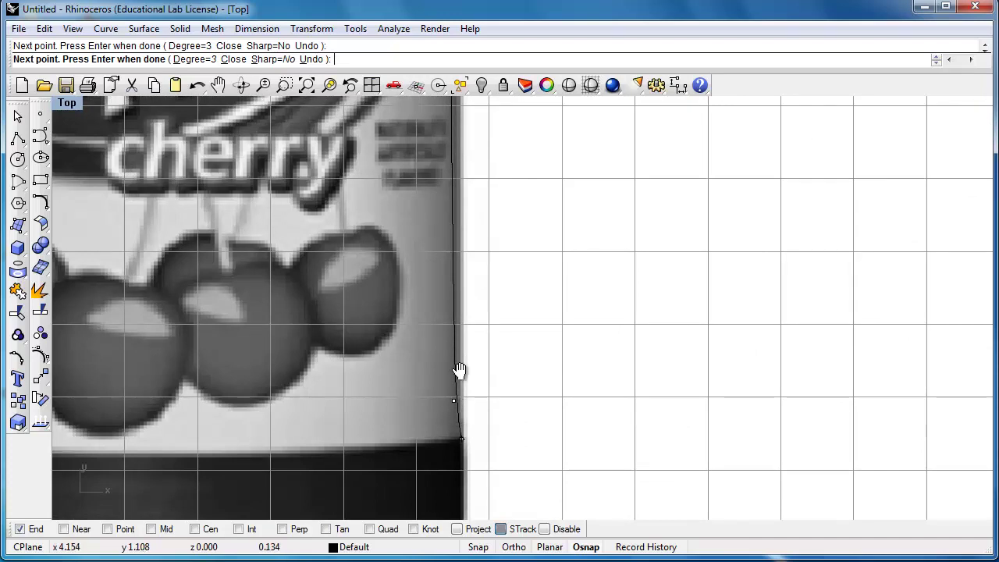
- Continue the curve from the label's lower edge around the bottle's lower right side toward the bottom of the right foot
{"action": "right_click_drag", "start_coordinate": [457, 370], "coordinate": [456, 123]}
{"action": "right_click_drag", "start_coordinate": [453, 419], "coordinate": [453, 263]}
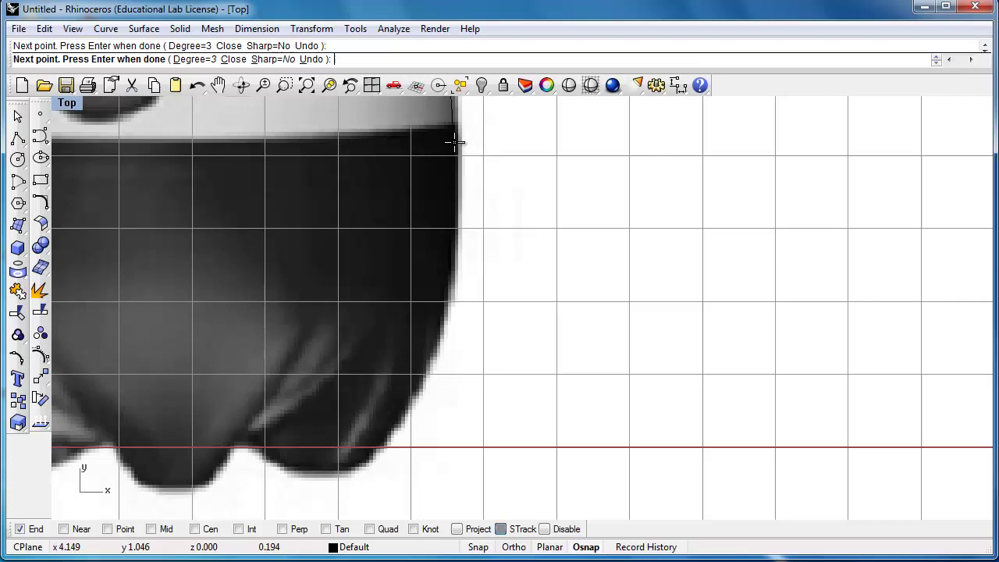
{"action": "left_click", "coordinate": [455, 212]}
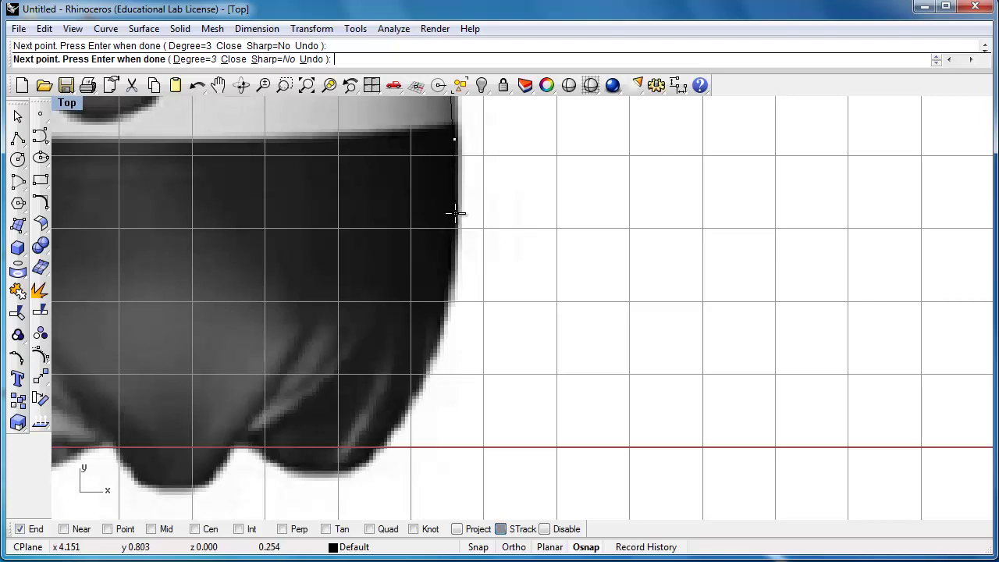
{"action": "left_click", "coordinate": [452, 261]}
{"action": "left_click", "coordinate": [436, 335]}
{"action": "left_click", "coordinate": [415, 389]}
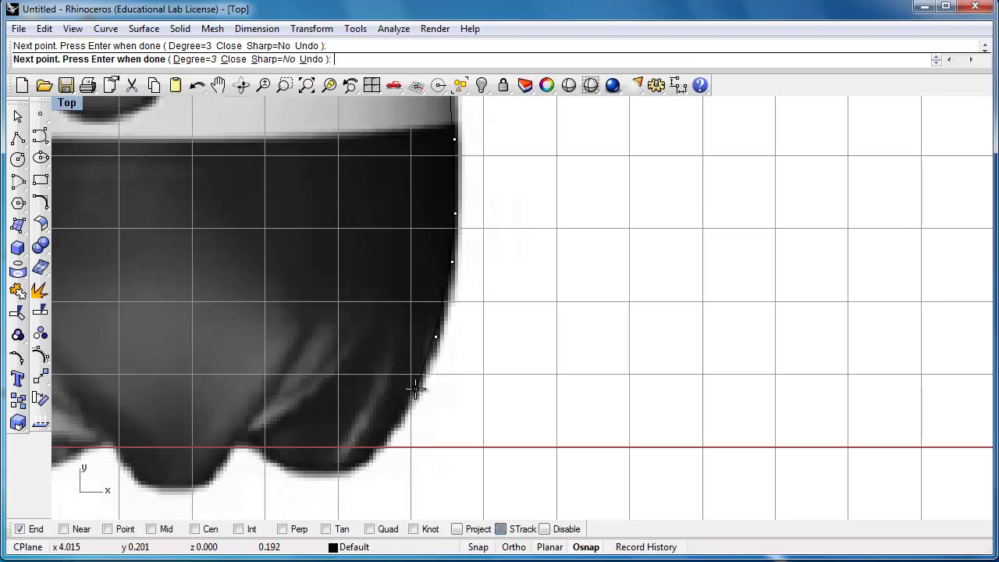
{"action": "left_click", "coordinate": [391, 423]}
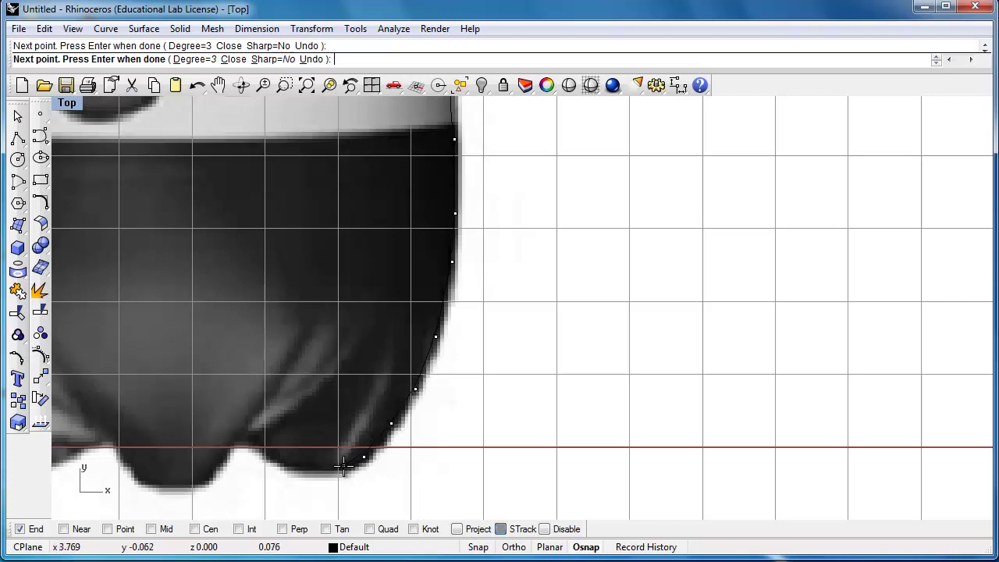
{"action": "left_click", "coordinate": [344, 467]}
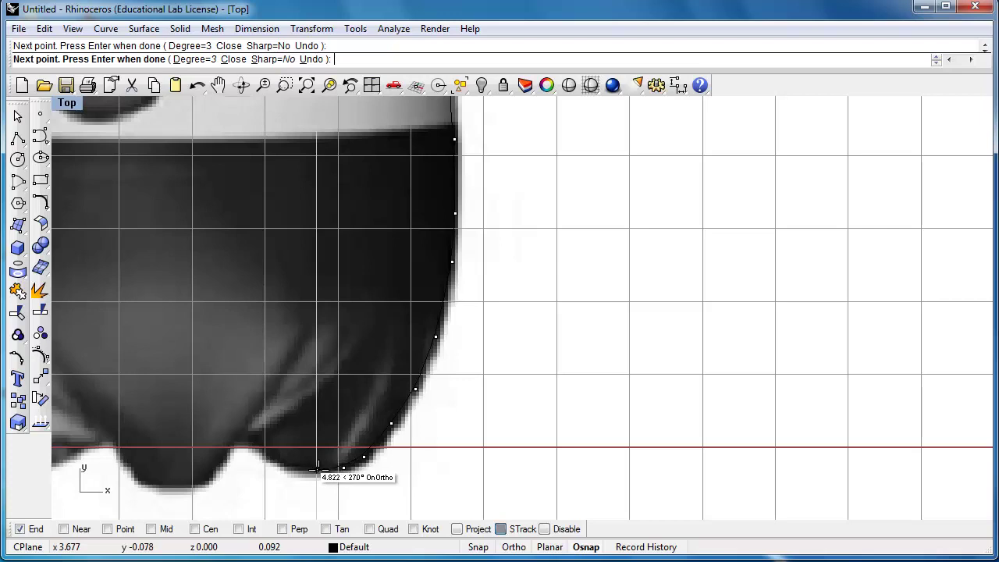
- Continue the curve around the underside of the right foot and up to the top of the notch beside it
{"action": "scroll", "coordinate": [317, 466], "scroll_direction": "up", "scroll_amount": 3}
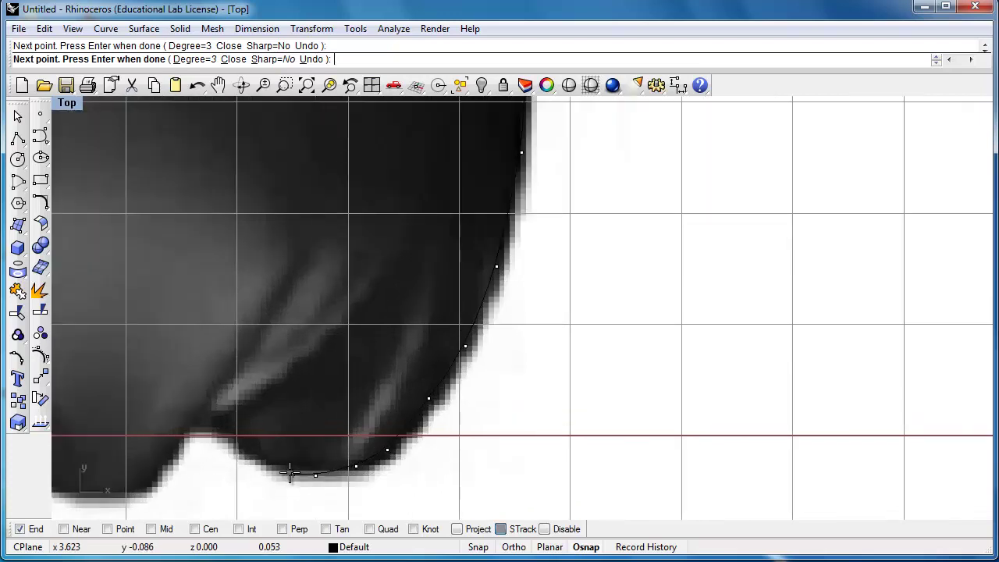
{"action": "left_click", "coordinate": [275, 468]}
{"action": "left_click", "coordinate": [249, 456]}
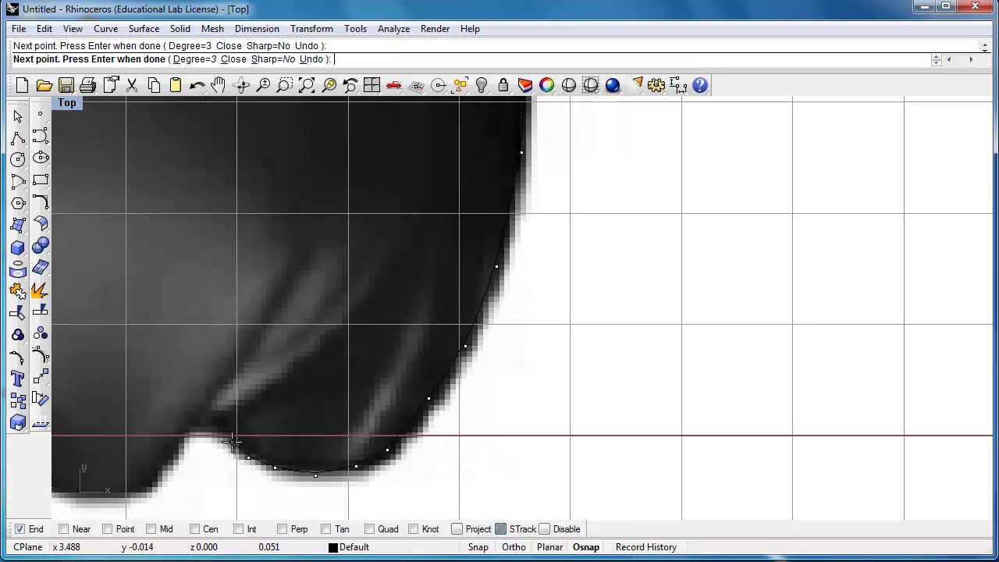
{"action": "left_click", "coordinate": [232, 441]}
{"action": "left_click", "coordinate": [220, 427]}
{"action": "left_click", "coordinate": [200, 426]}
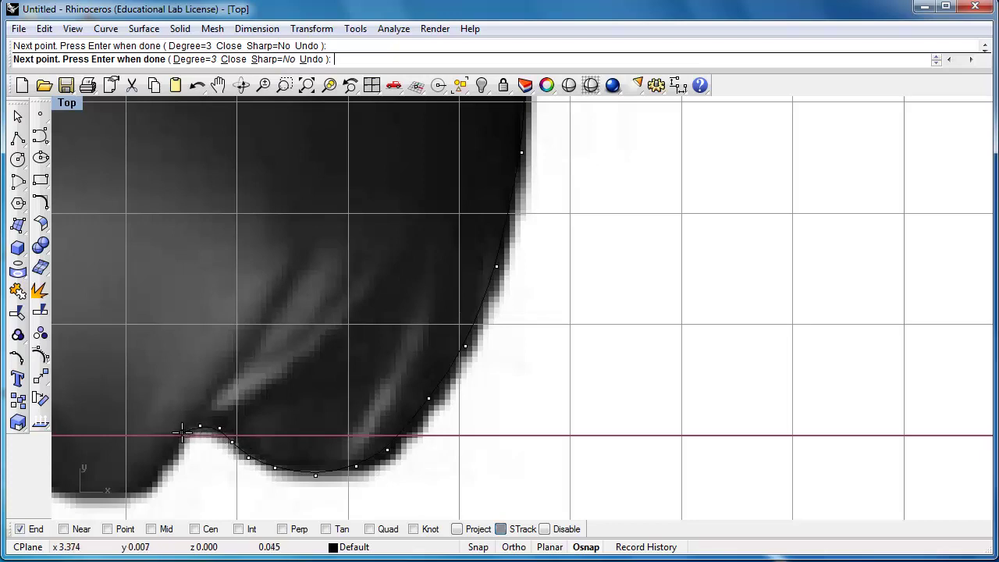
- Continue the curve out of the right notch and down the right side of the middle foot
{"action": "left_click", "coordinate": [186, 433]}
{"action": "left_click", "coordinate": [171, 455]}
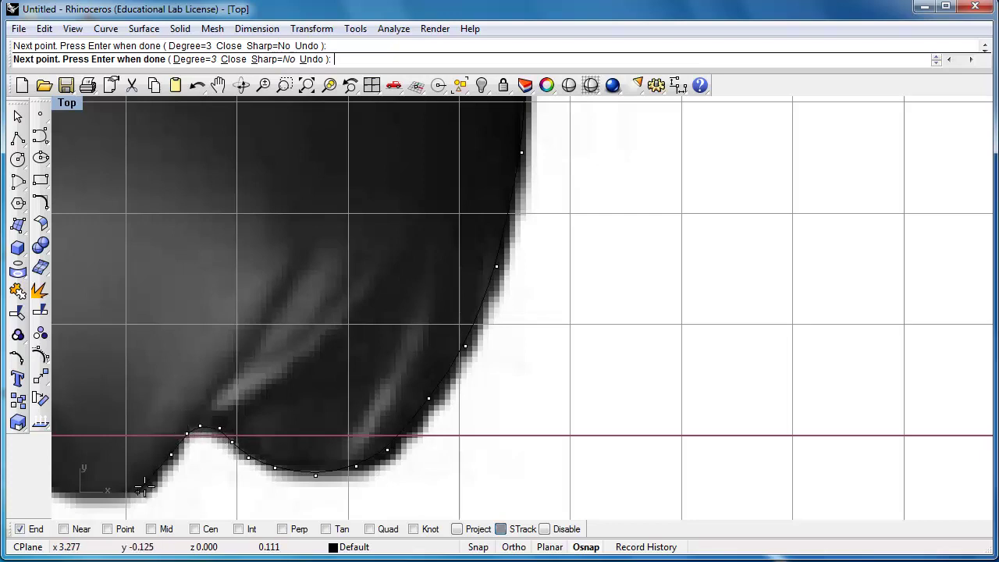
{"action": "left_click", "coordinate": [158, 477]}
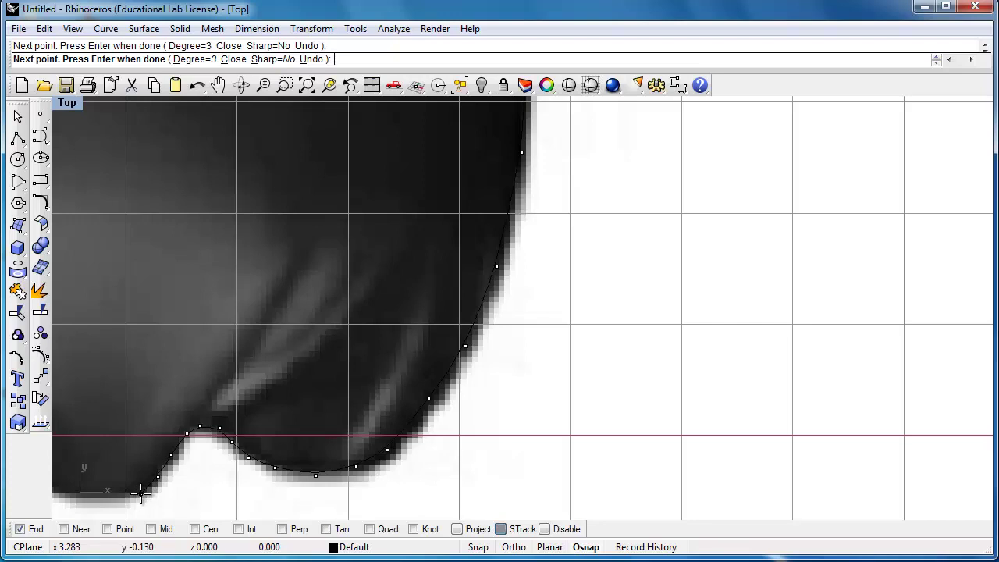
{"action": "right_click_drag", "start_coordinate": [141, 493], "coordinate": [681, 261]}
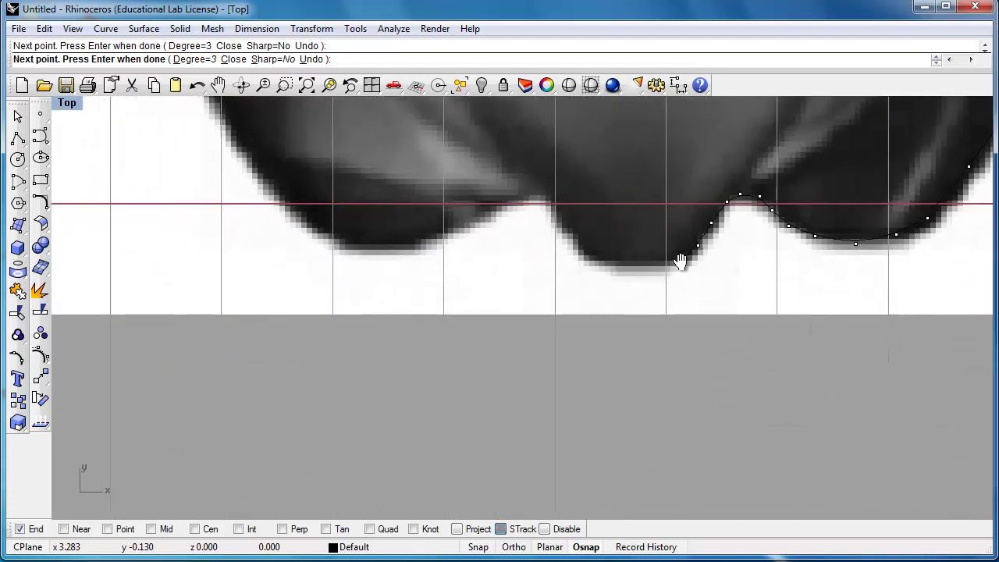
{"action": "left_click", "coordinate": [679, 262]}
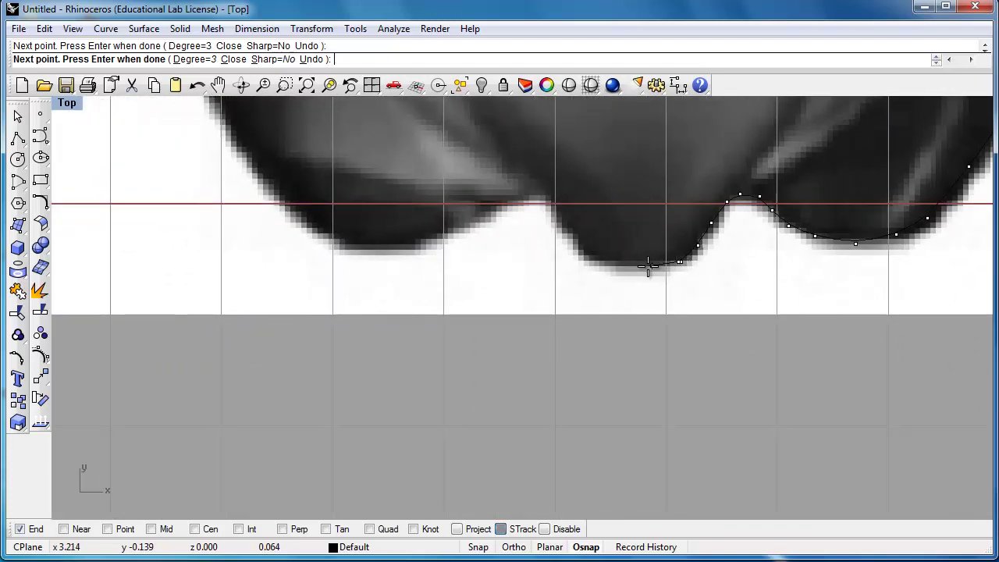
- Trace the curve around the middle foot's underside and up its left side to the top of the left notch
{"action": "left_click", "coordinate": [647, 269]}
{"action": "left_click", "coordinate": [609, 268]}
{"action": "left_click", "coordinate": [584, 256]}
{"action": "left_click", "coordinate": [563, 228]}
{"action": "left_click", "coordinate": [540, 189]}
- Continue the curve from the left notch down and around the underside of the left foot
{"action": "left_click", "coordinate": [513, 193]}
{"action": "left_click", "coordinate": [478, 213]}
{"action": "left_click", "coordinate": [442, 234]}
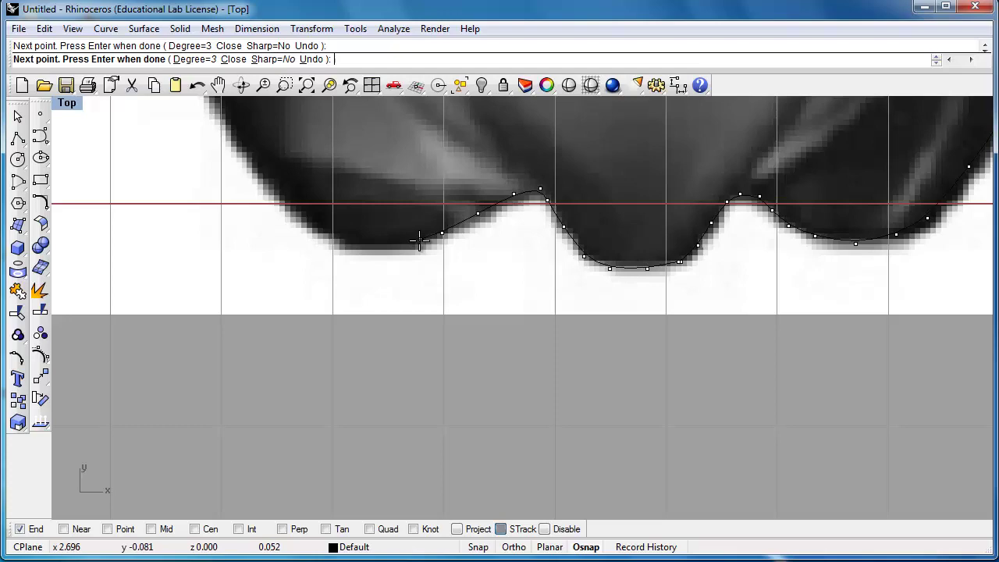
{"action": "left_click", "coordinate": [412, 244]}
{"action": "left_click", "coordinate": [351, 243]}
- Trace the curve up the bottle's lower left side from the left foot toward the label
{"action": "left_click", "coordinate": [295, 205]}
{"action": "left_click", "coordinate": [239, 138]}
{"action": "right_click_drag", "start_coordinate": [239, 142], "coordinate": [484, 343]}
{"action": "left_click", "coordinate": [464, 298]}
{"action": "left_click", "coordinate": [448, 247]}
{"action": "left_click", "coordinate": [435, 191]}
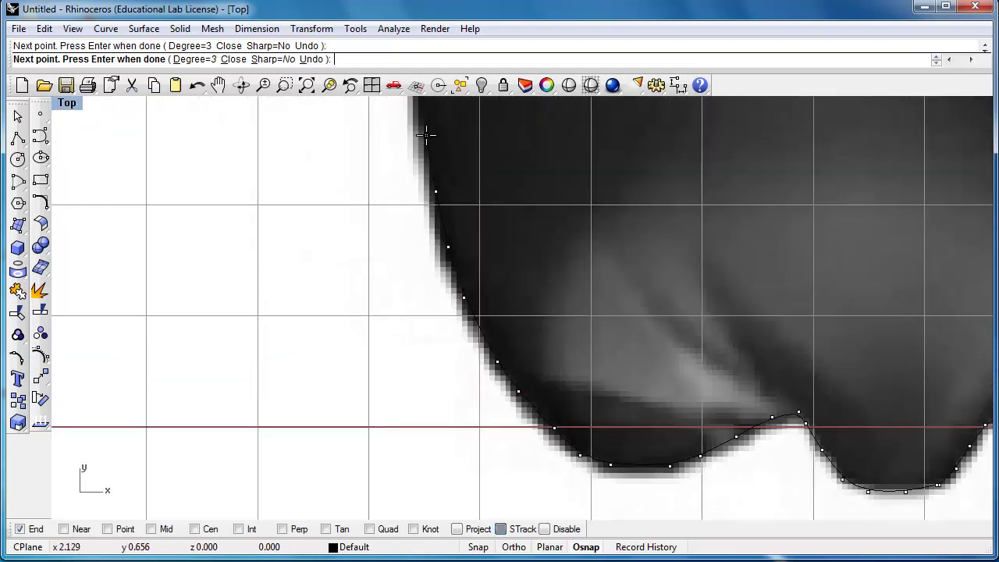
- Continue the curve up the bottle's left side along the label to just above its upper edge, using widely spaced points
{"action": "right_click_drag", "start_coordinate": [426, 136], "coordinate": [522, 408]}
{"action": "right_click_drag", "start_coordinate": [529, 203], "coordinate": [542, 179]}
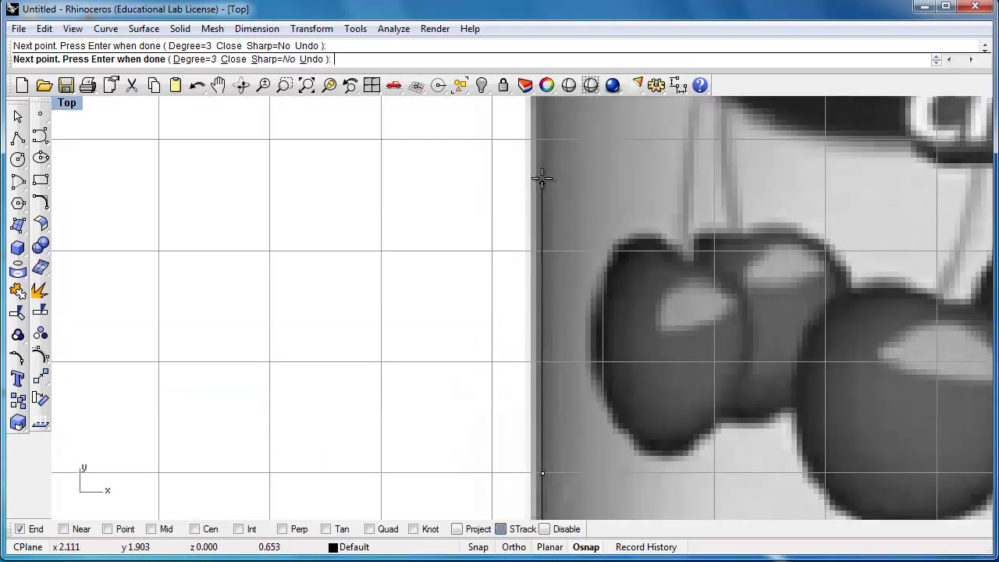
{"action": "right_click_drag", "start_coordinate": [544, 138], "coordinate": [544, 196]}
{"action": "right_click_drag", "start_coordinate": [544, 147], "coordinate": [578, 442]}
{"action": "left_click", "coordinate": [584, 444]}
{"action": "left_click", "coordinate": [581, 333]}
{"action": "left_click", "coordinate": [582, 259]}
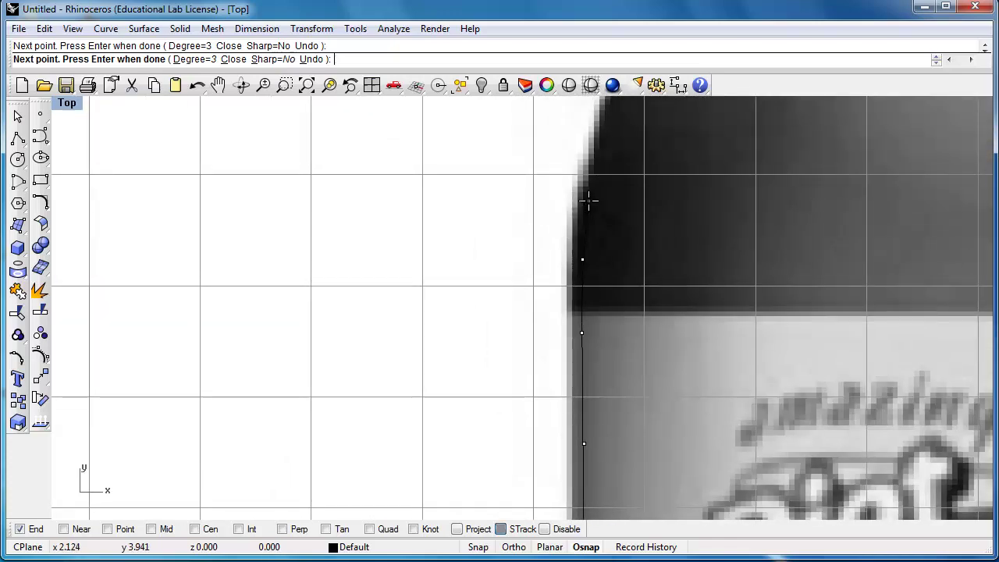
- Continue the curve onto the lower part of the left shoulder, undoing one misplaced point and placing it again closer to the edge
{"action": "left_click", "coordinate": [589, 202]}
{"action": "right_click_drag", "start_coordinate": [621, 98], "coordinate": [631, 352]}
{"action": "left_click", "coordinate": [632, 352]}
{"action": "key", "text": "ctrl+z"}
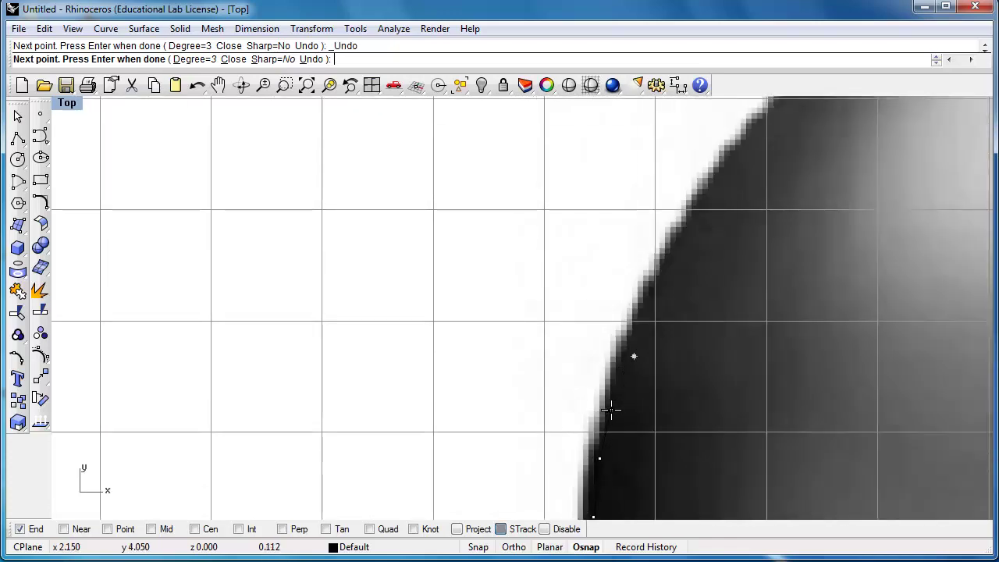
{"action": "left_click", "coordinate": [612, 410]}
{"action": "left_click", "coordinate": [650, 304]}
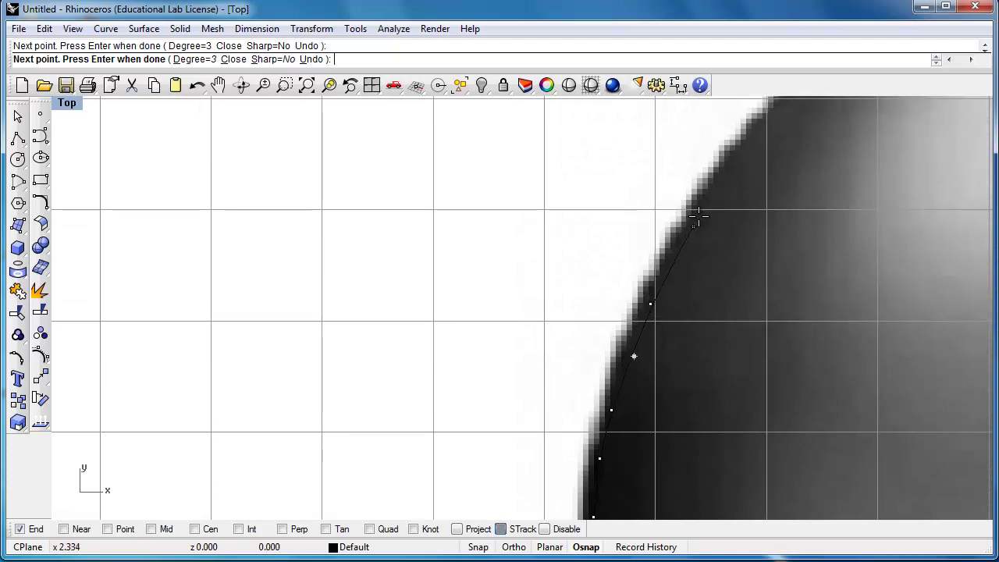
- Trace the rest of the left shoulder upward and finish the curve at the lower endpoint of the neck outline
{"action": "right_click_drag", "start_coordinate": [698, 217], "coordinate": [598, 430]}
{"action": "left_click", "coordinate": [593, 439]}
{"action": "left_click", "coordinate": [631, 379]}
{"action": "left_click", "coordinate": [656, 347]}
{"action": "left_click", "coordinate": [677, 314]}
{"action": "left_click", "coordinate": [731, 268]}
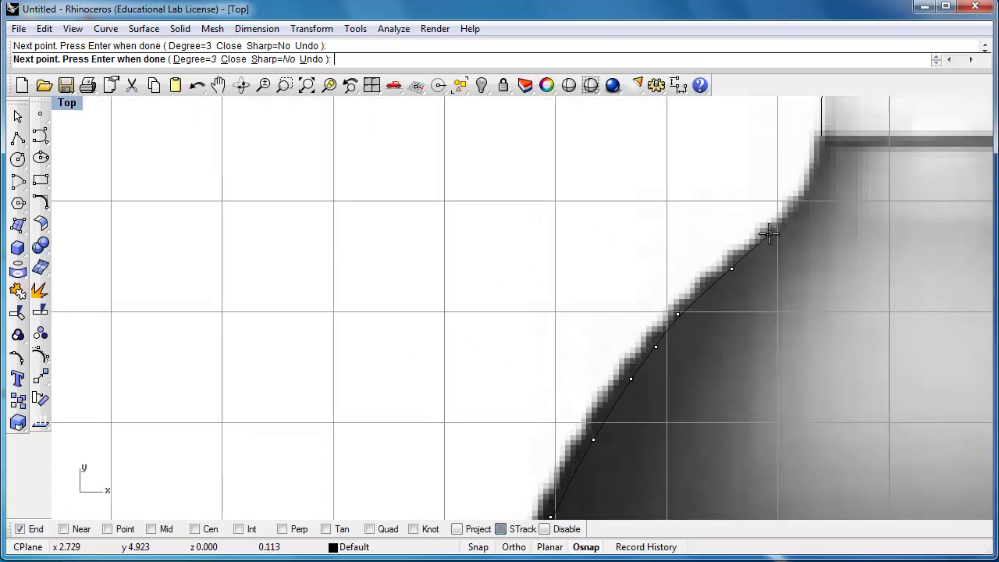
{"action": "left_click", "coordinate": [769, 232]}
{"action": "left_click", "coordinate": [808, 196]}
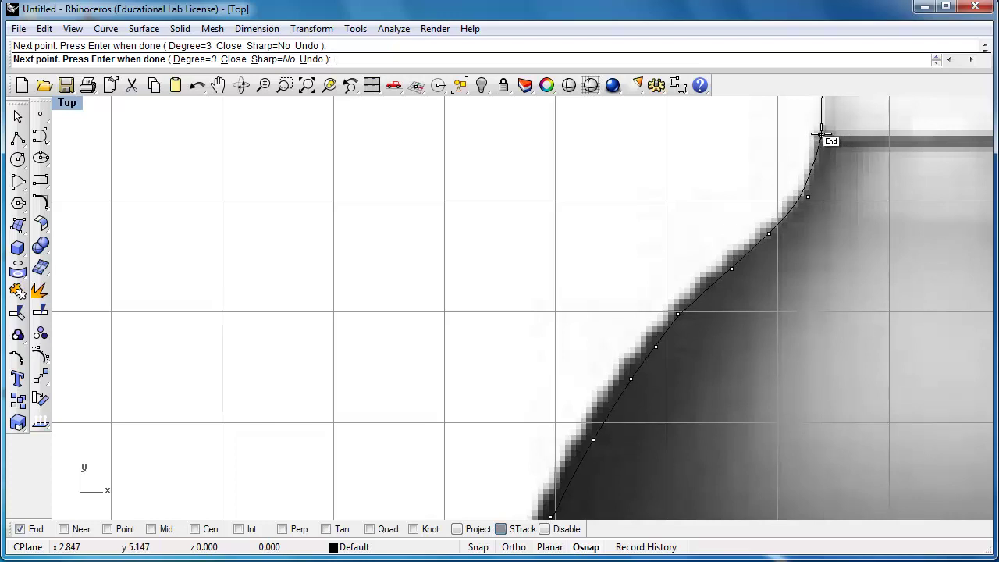
{"action": "left_click", "coordinate": [821, 134]}
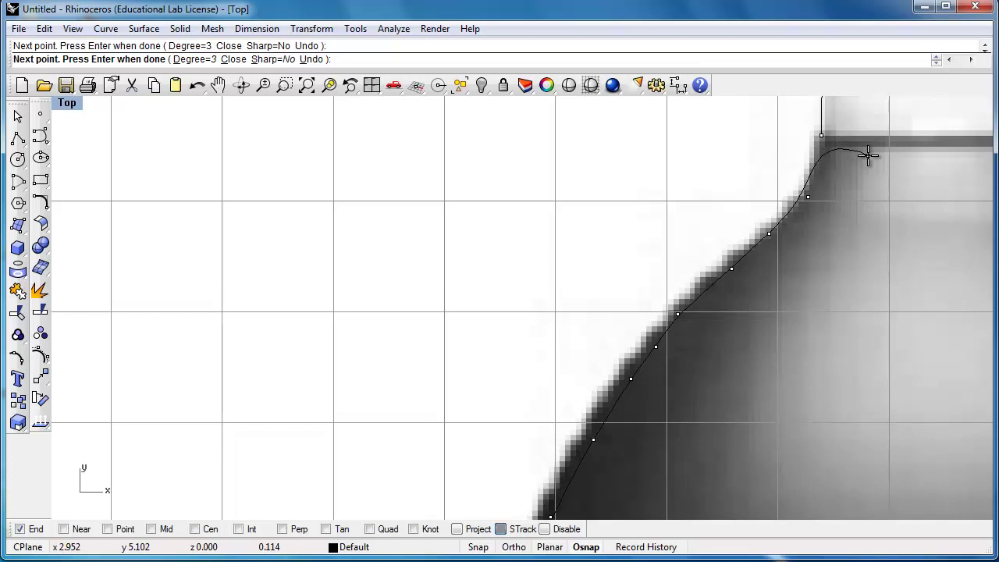
{"action": "key", "text": "Return"}
- View the whole bottle and select the body, right shoulder and cap curves one at a time to check the traced pieces
{"action": "scroll", "coordinate": [517, 290], "scroll_direction": "down", "scroll_amount": 10}
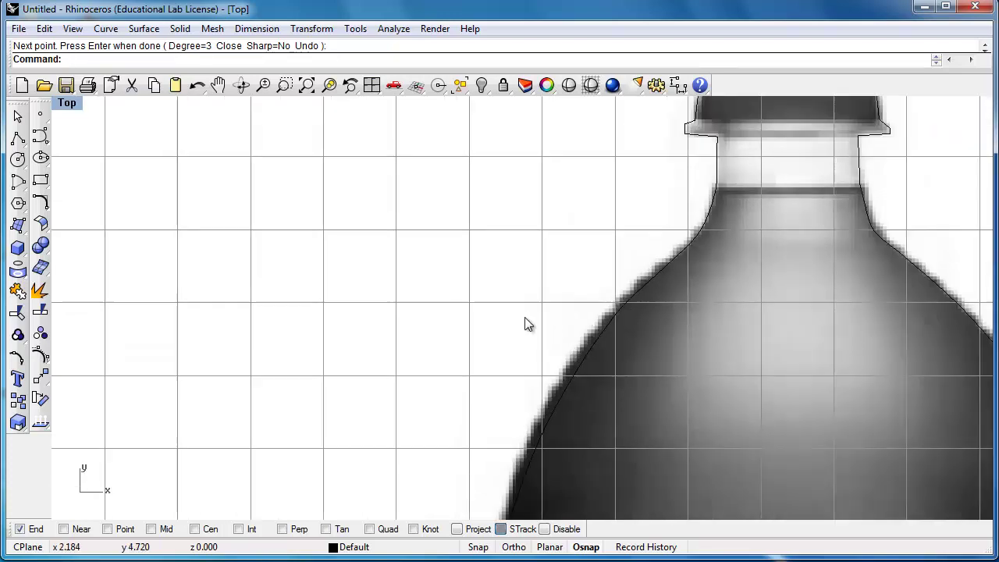
{"action": "scroll", "coordinate": [831, 443], "scroll_direction": "down", "scroll_amount": 3}
{"action": "scroll", "coordinate": [828, 173], "scroll_direction": "down", "scroll_amount": 3}
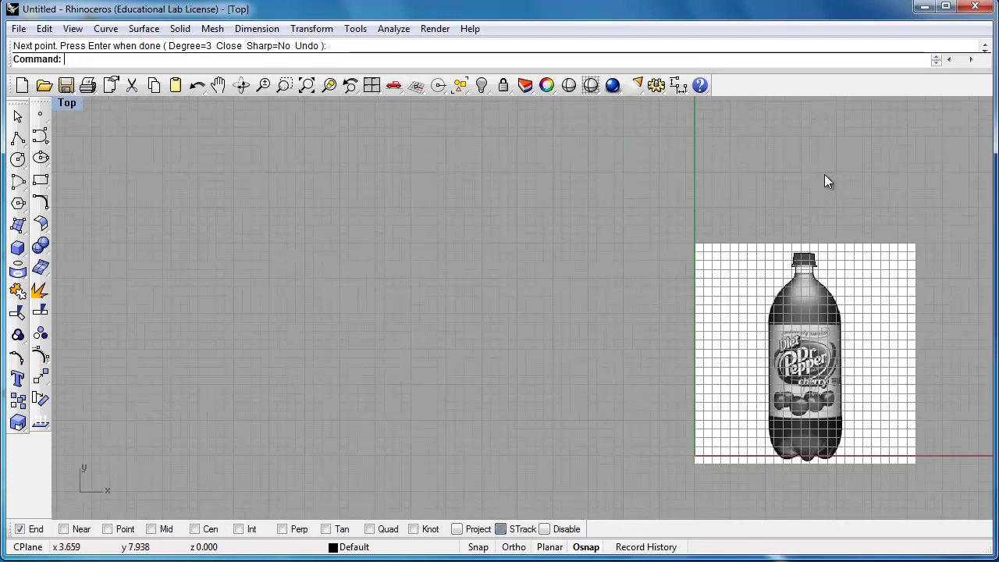
{"action": "scroll", "coordinate": [885, 418], "scroll_direction": "up", "scroll_amount": 1}
{"action": "scroll", "coordinate": [885, 410], "scroll_direction": "up", "scroll_amount": 3}
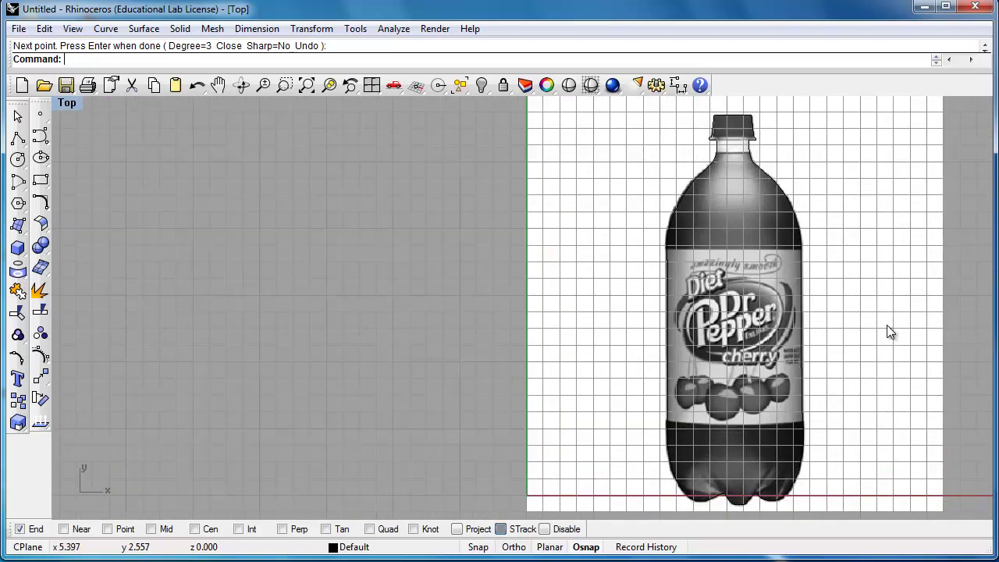
{"action": "left_click", "coordinate": [17, 118]}
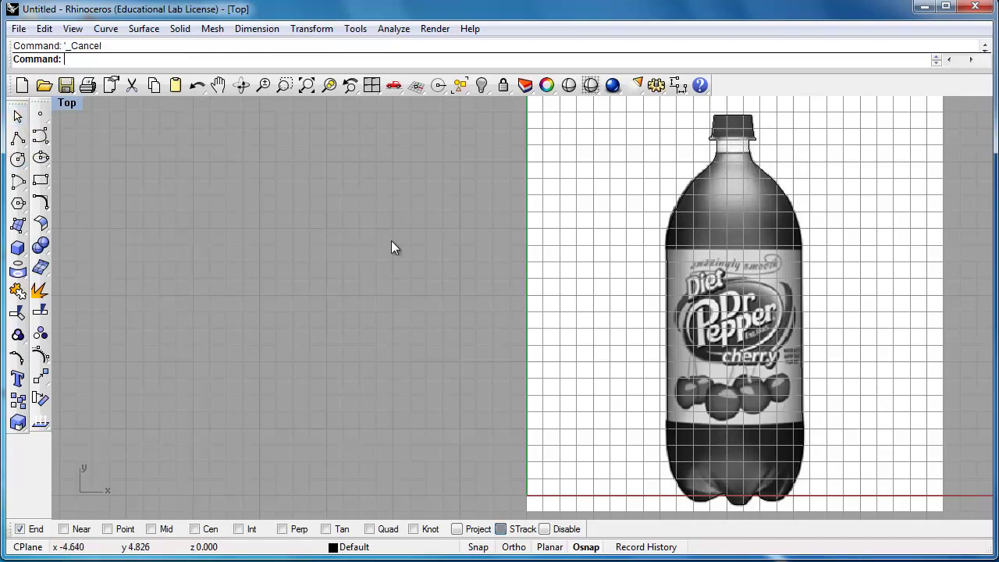
{"action": "left_click", "coordinate": [688, 197]}
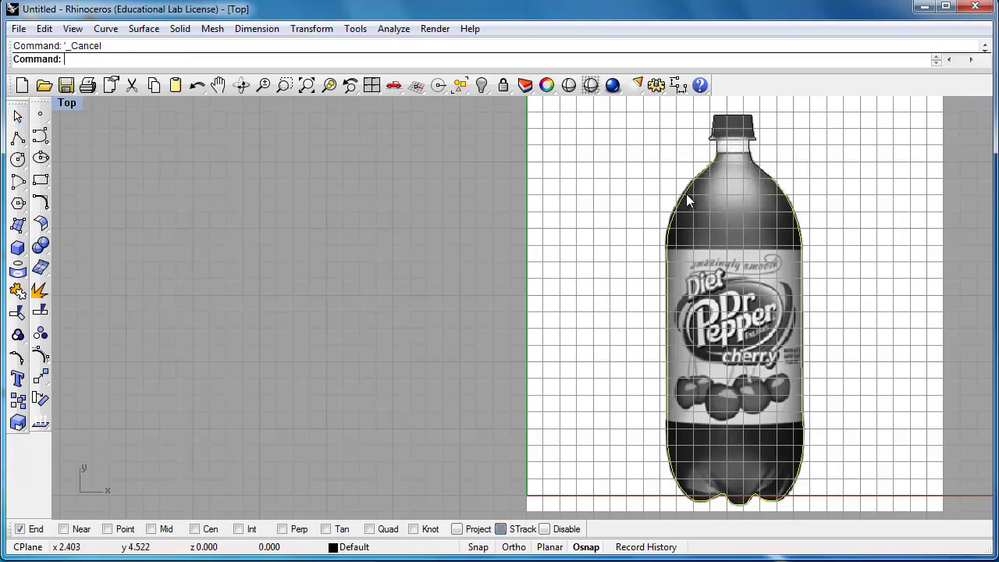
{"action": "left_click", "coordinate": [763, 178]}
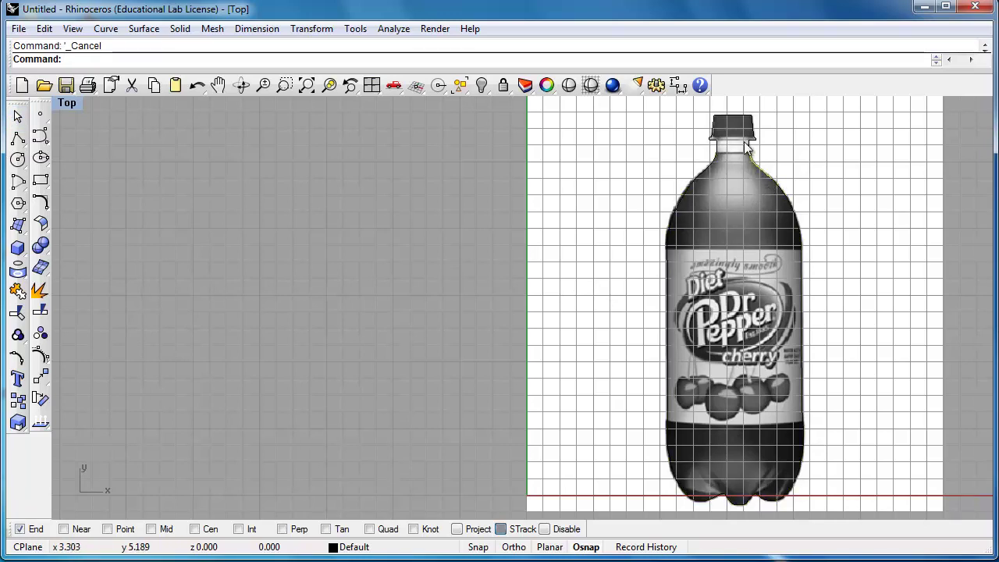
{"action": "left_click", "coordinate": [749, 141]}
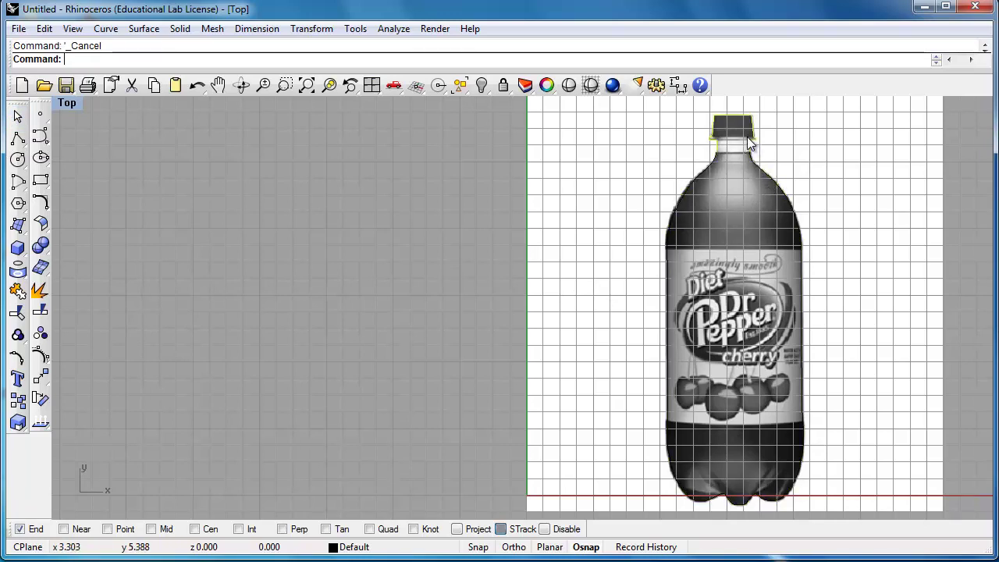
{"action": "left_click", "coordinate": [706, 167]}
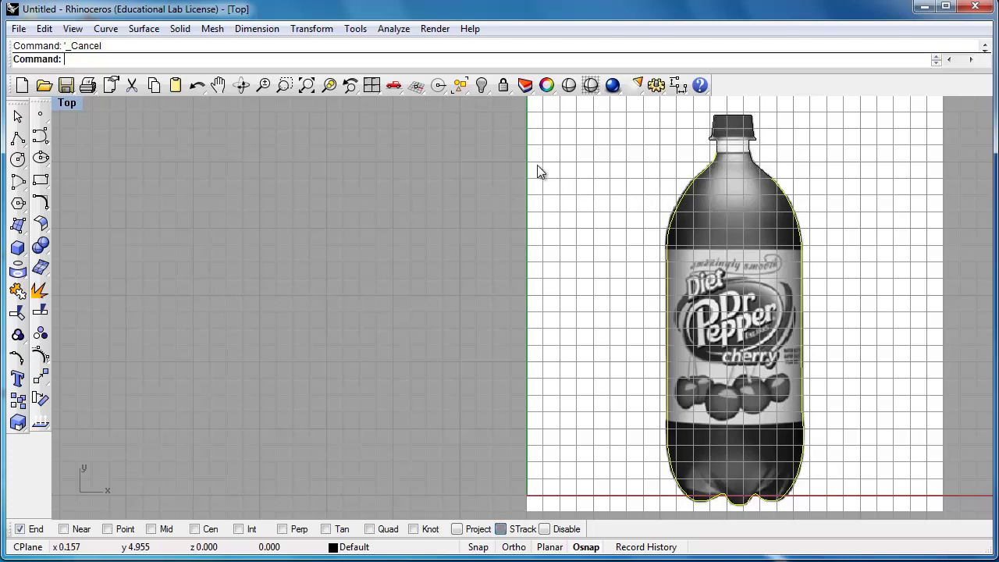
- Hide the background bitmap in the Top viewport
{"action": "left_click", "coordinate": [68, 103]}
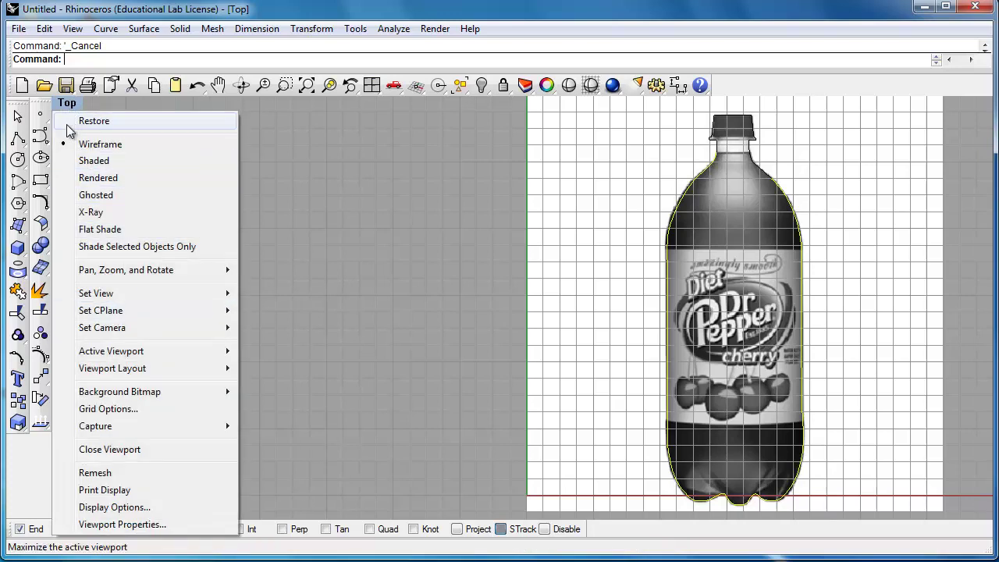
{"action": "mouse_move", "coordinate": [101, 394]}
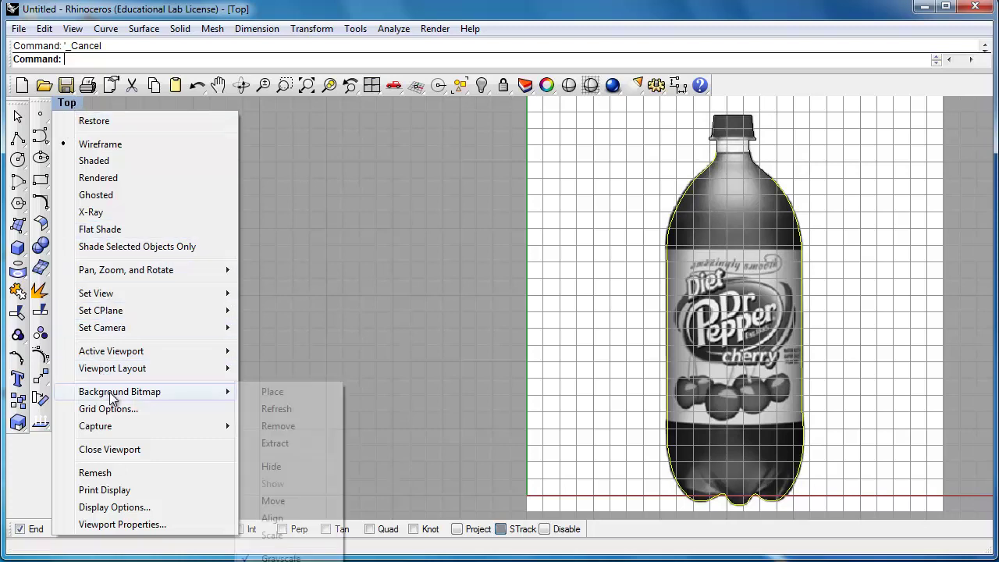
{"action": "left_click", "coordinate": [278, 467]}
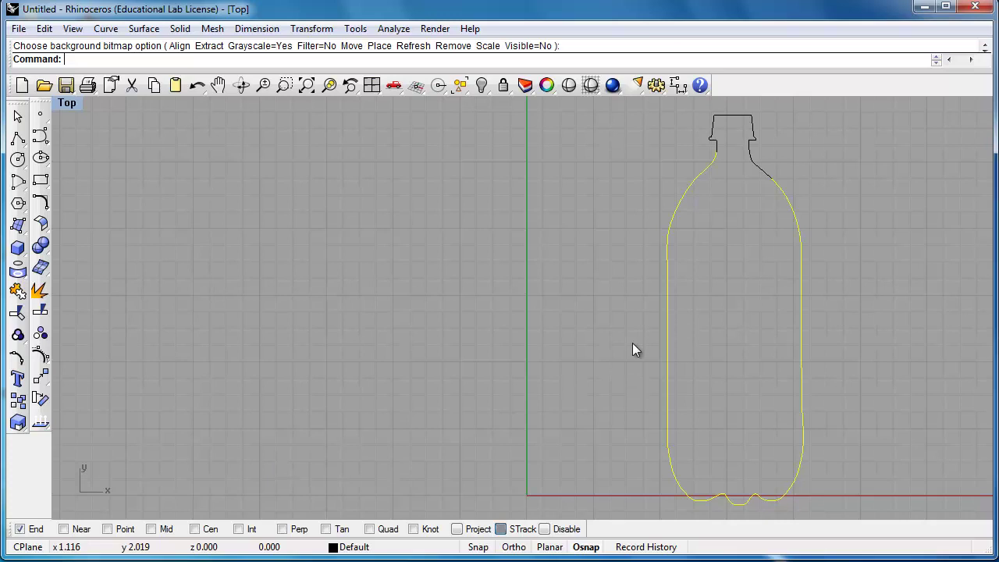
- Select the outline's separate curves individually, choosing the cap curve where it overlaps the right shoulder curve at their shared endpoint
{"action": "left_click", "coordinate": [756, 130]}
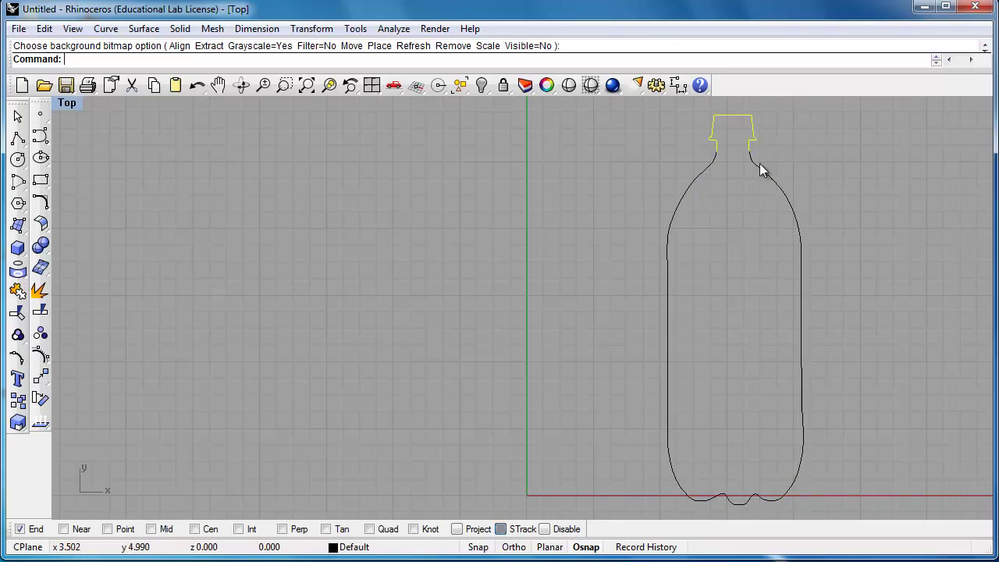
{"action": "left_click", "coordinate": [758, 164]}
{"action": "left_click", "coordinate": [782, 190]}
{"action": "left_click", "coordinate": [814, 178]}
{"action": "left_click", "coordinate": [750, 151]}
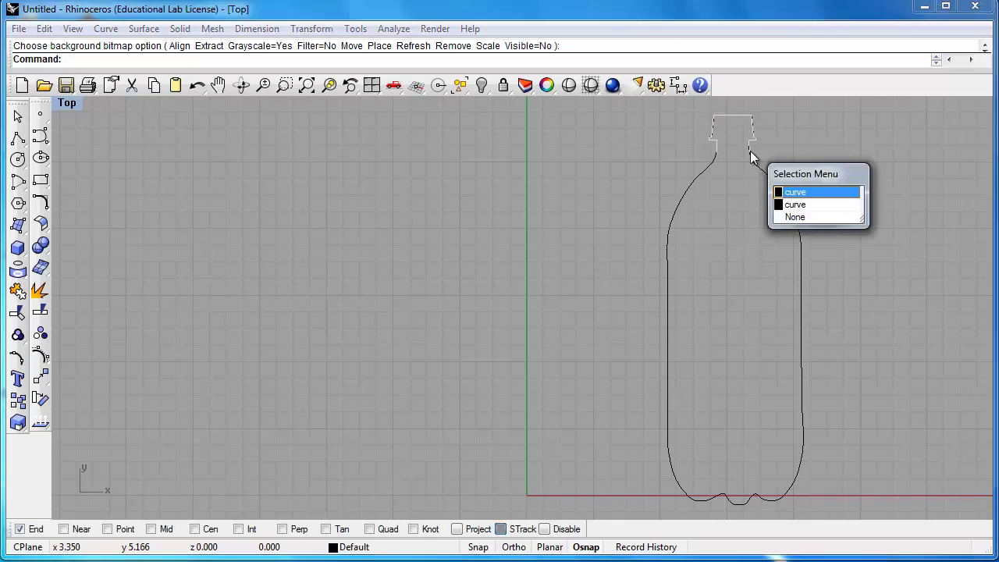
{"action": "left_click", "coordinate": [792, 193]}
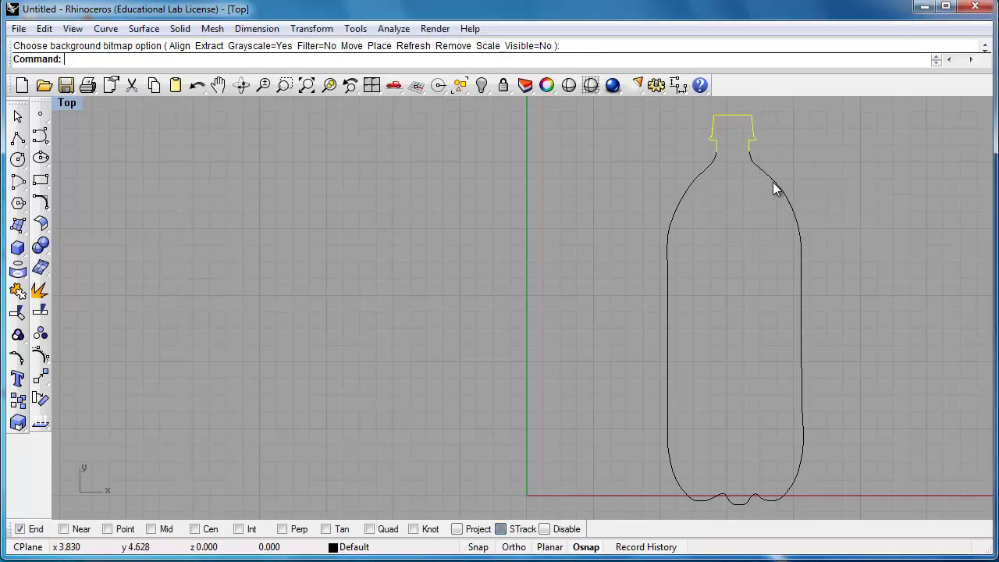
- Join the right shoulder, cap and body curves into one closed outline, then check it by selecting it and clear the selection
{"action": "left_click", "coordinate": [754, 167]}
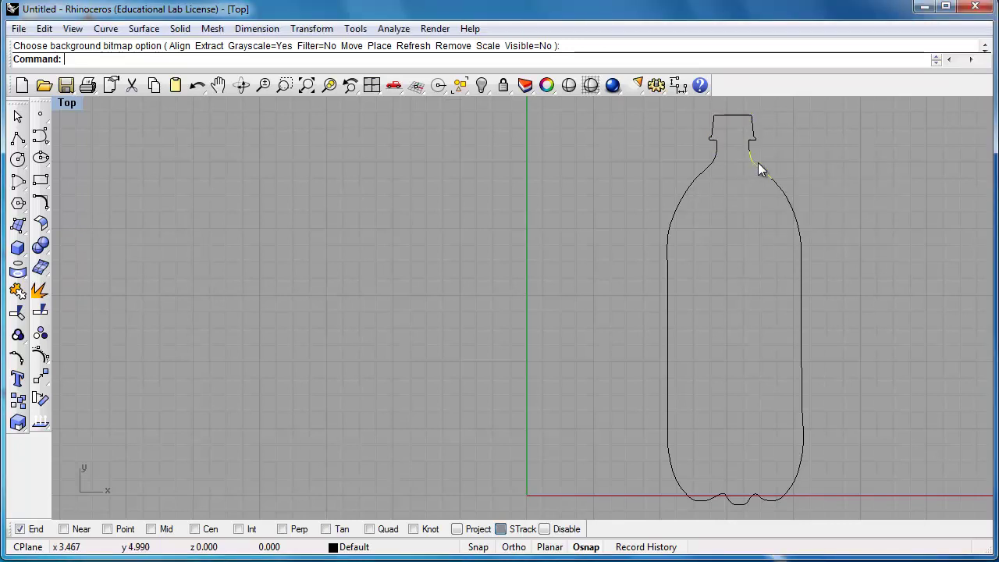
{"action": "left_click", "coordinate": [754, 137]}
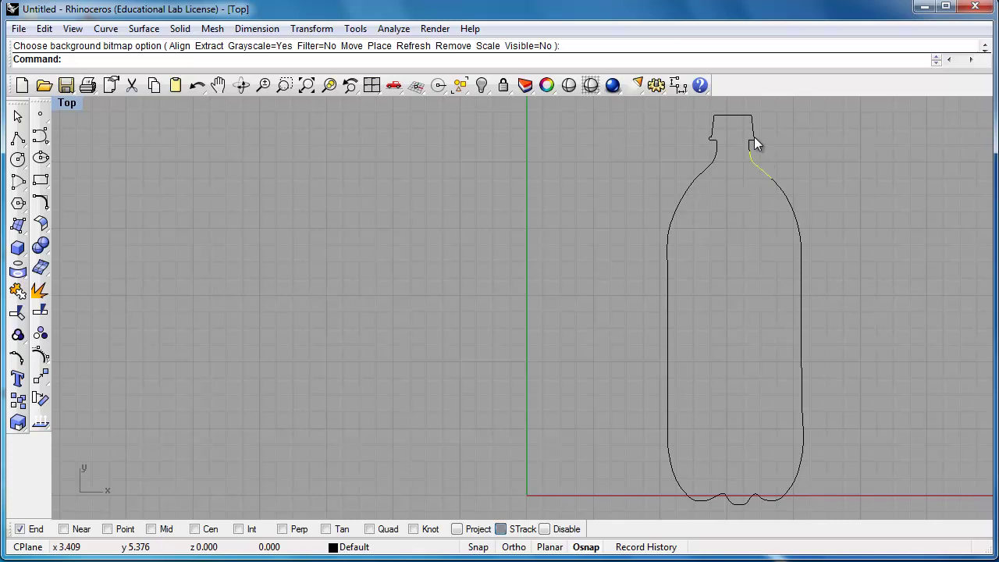
{"action": "left_click", "coordinate": [794, 211], "text": "shift"}
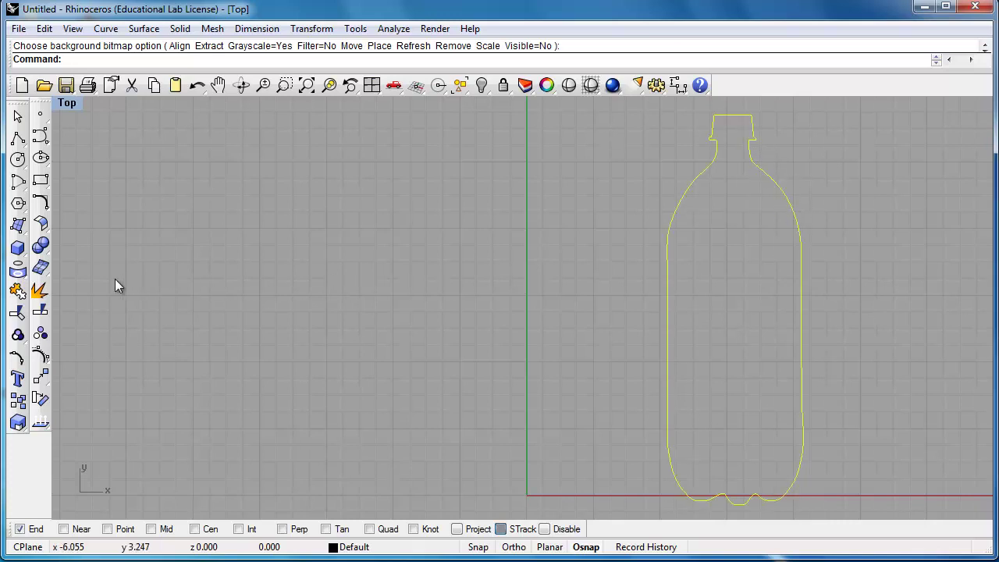
{"action": "left_click", "coordinate": [17, 291]}
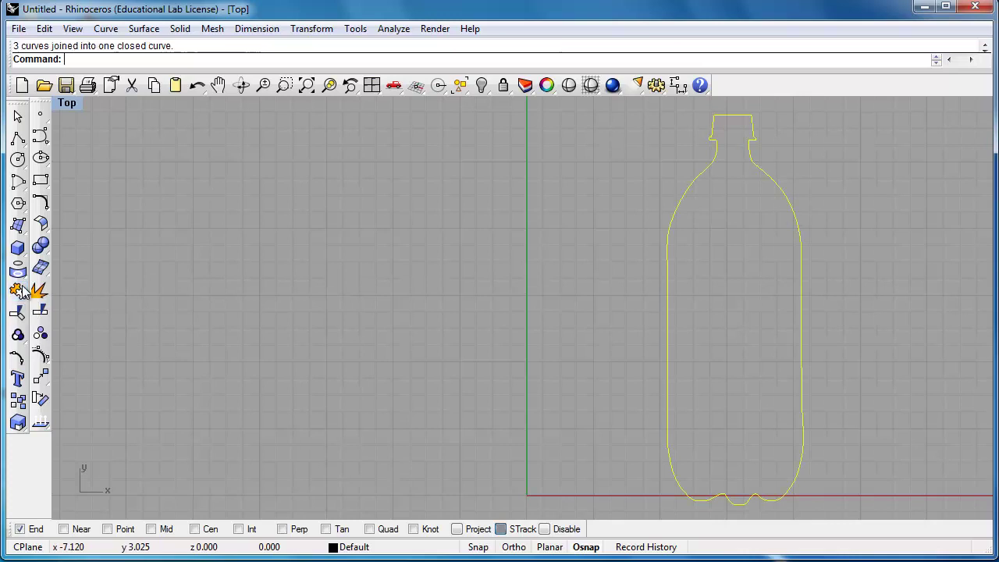
{"action": "left_click", "coordinate": [536, 265]}
{"action": "left_click", "coordinate": [669, 258]}
{"action": "left_click", "coordinate": [929, 184]}
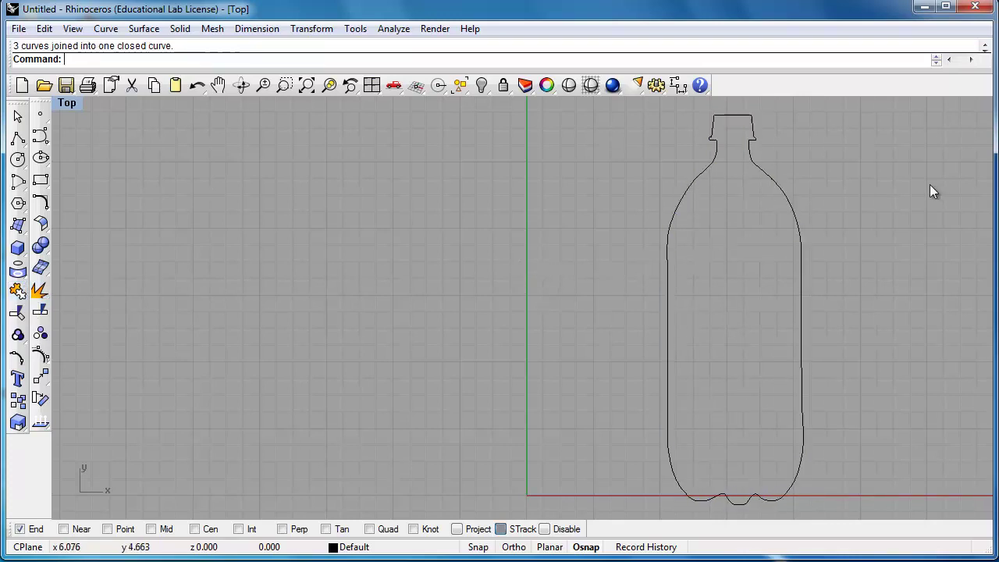
- Undo the join of the bottle outline, redo the one curve undone too far, and clear the selection
{"action": "left_click", "coordinate": [798, 234]}
{"action": "left_click", "coordinate": [869, 215]}
{"action": "key", "text": "ctrl+z"}
{"action": "key", "text": "ctrl+z"}
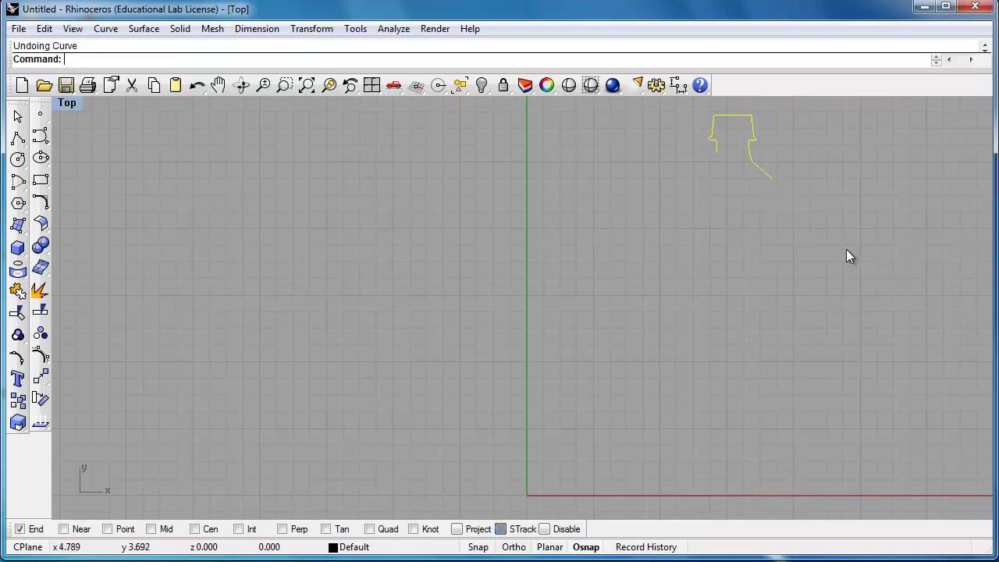
{"action": "key", "text": "ctrl+y"}
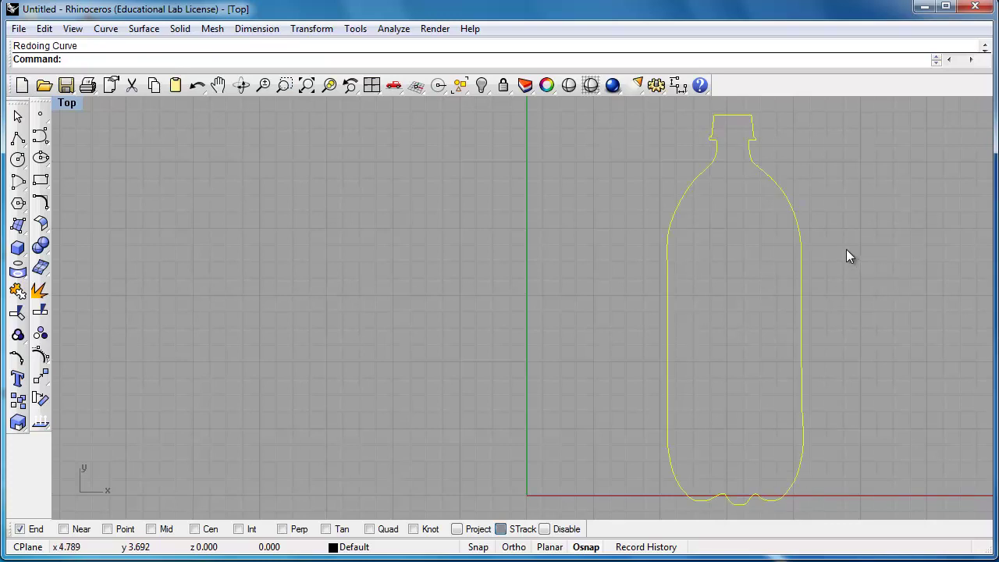
{"action": "key", "text": "Escape"}
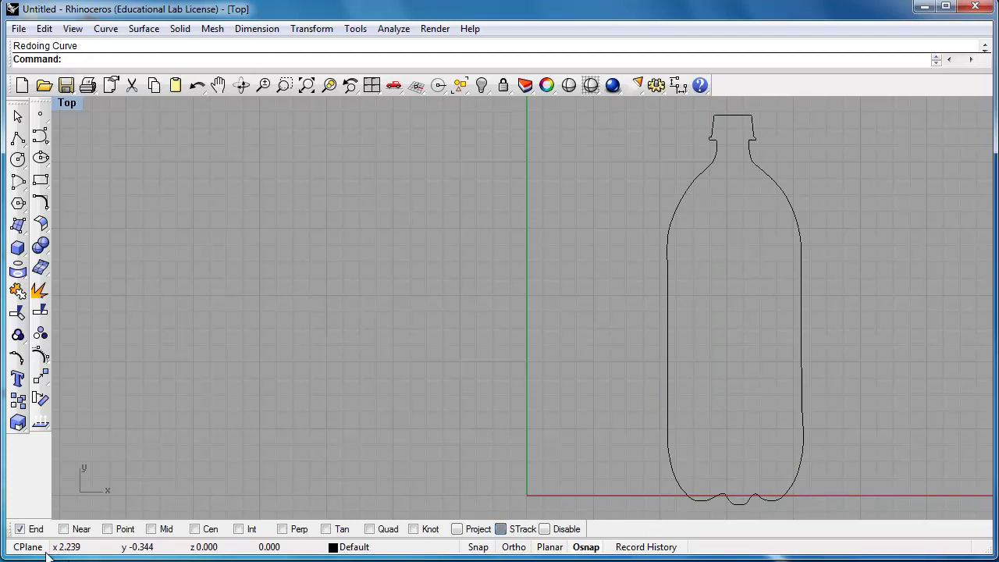
- Show the edit points of the bottle's body curve and try to move its end point at the right shoulder
{"action": "left_click", "coordinate": [587, 547]}
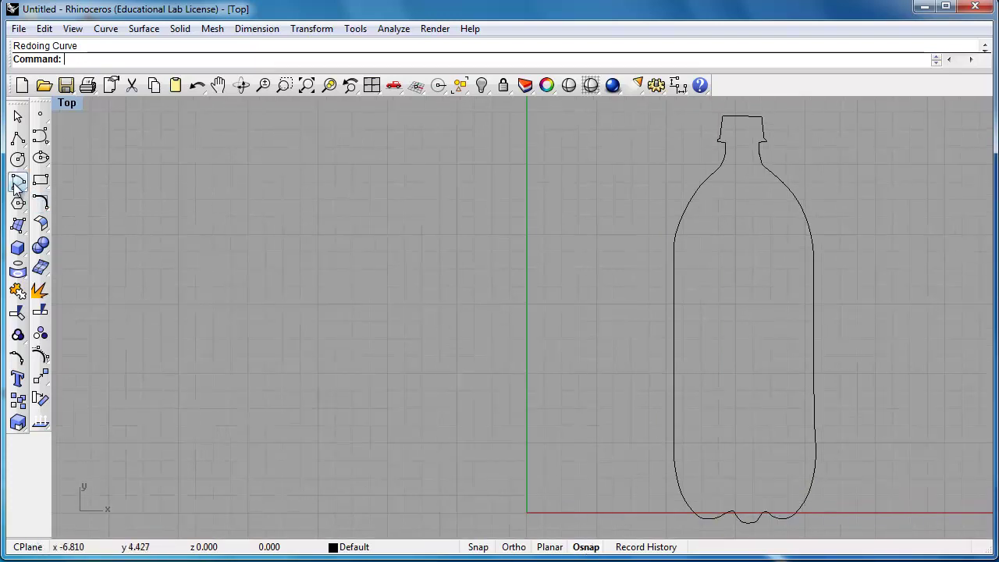
{"action": "left_click", "coordinate": [19, 358]}
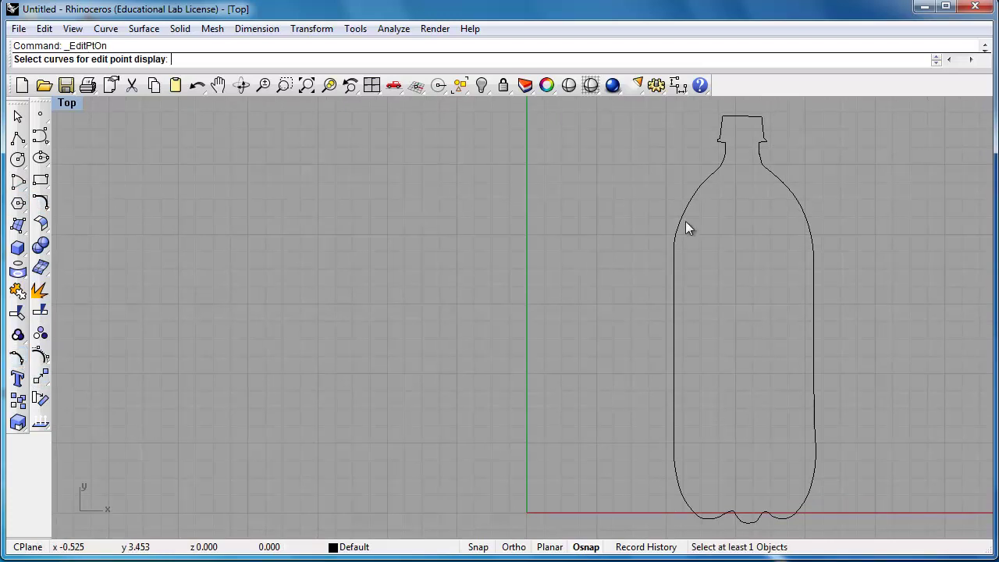
{"action": "left_click", "coordinate": [696, 200]}
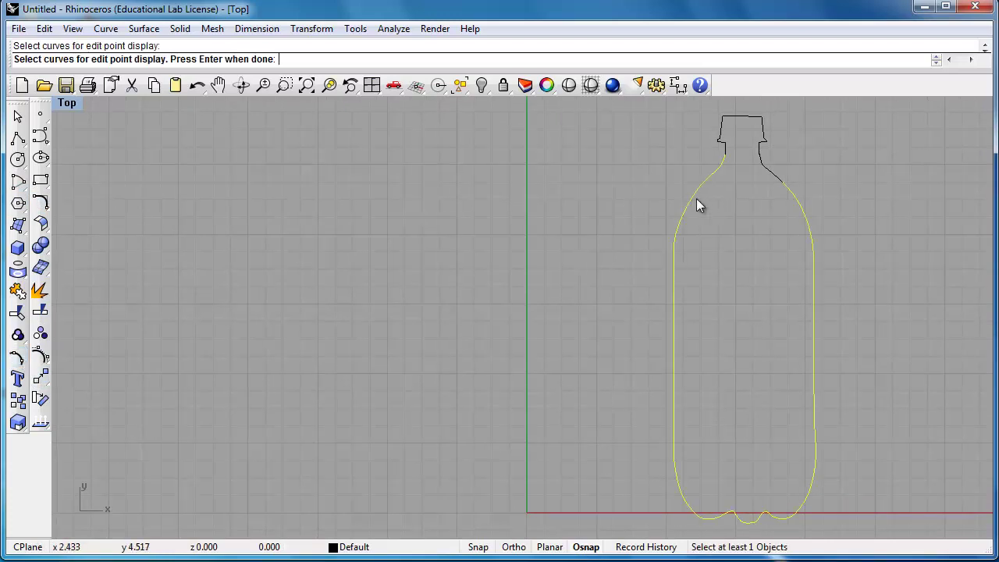
{"action": "key", "text": "Return"}
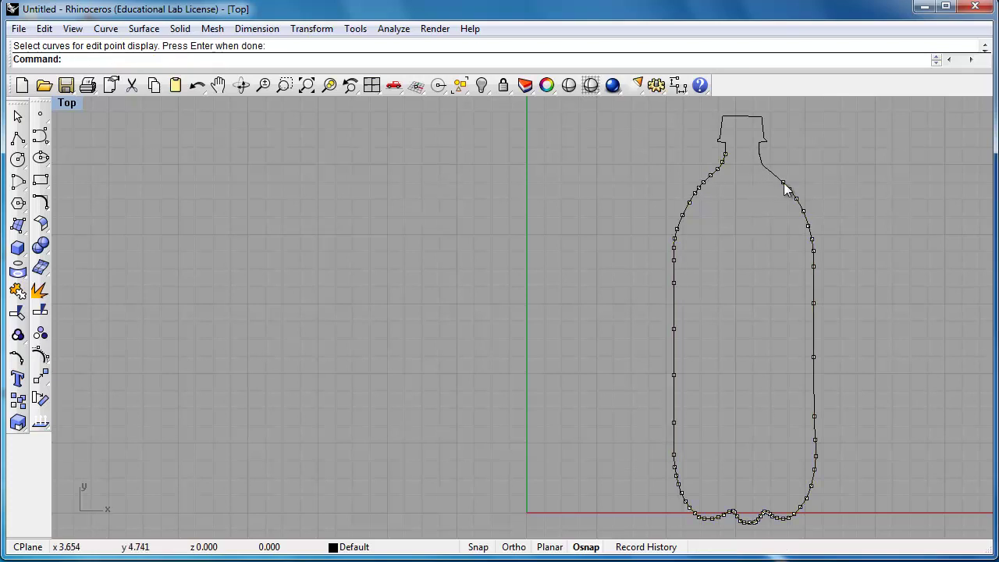
{"action": "left_click", "coordinate": [783, 181]}
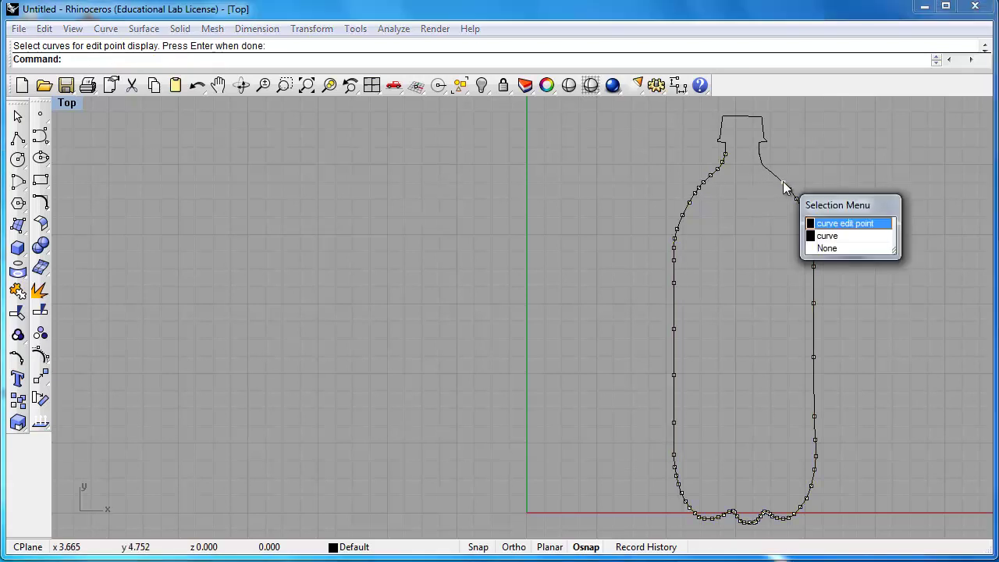
{"action": "left_click", "coordinate": [835, 224]}
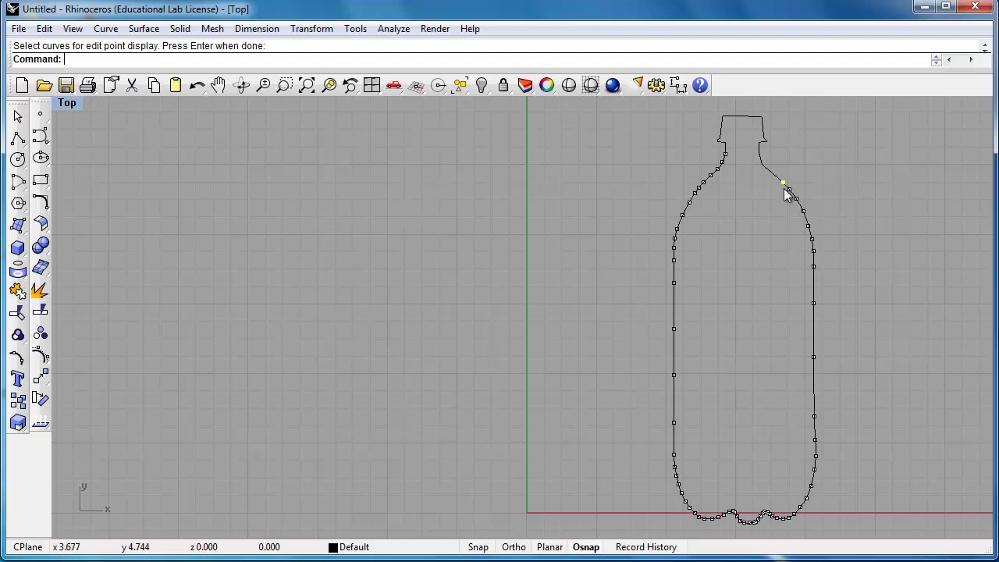
{"action": "mouse_move", "coordinate": [785, 191]}
{"action": "left_mouse_down"}
{"action": "mouse_move", "coordinate": [778, 205]}
{"action": "mouse_move", "coordinate": [789, 188]}
{"action": "left_mouse_up"}
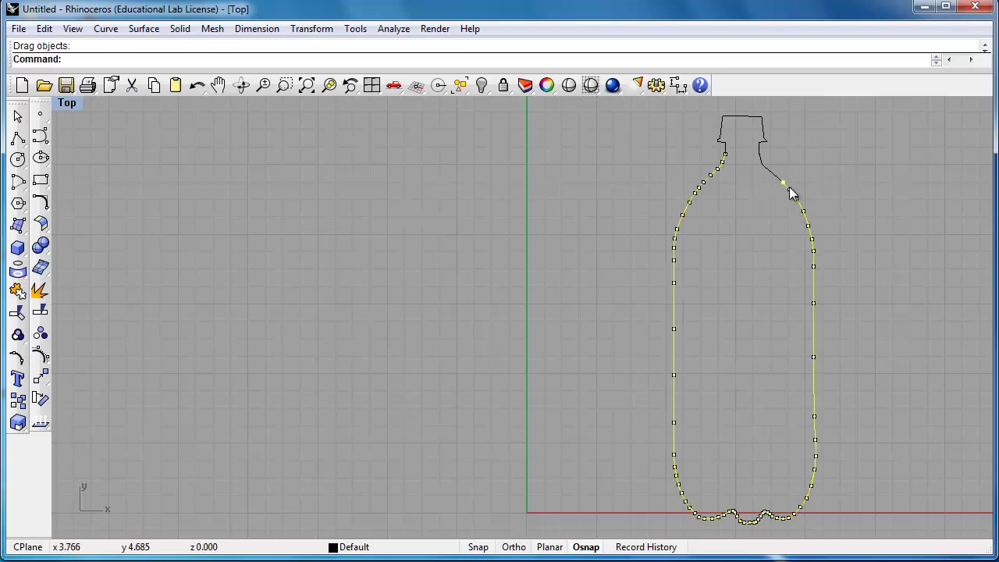
- With End object snap off, move the body curve's end point slightly away from the right shoulder curve, then turn off the edit points
{"action": "scroll", "coordinate": [789, 186], "scroll_direction": "up", "scroll_amount": 5}
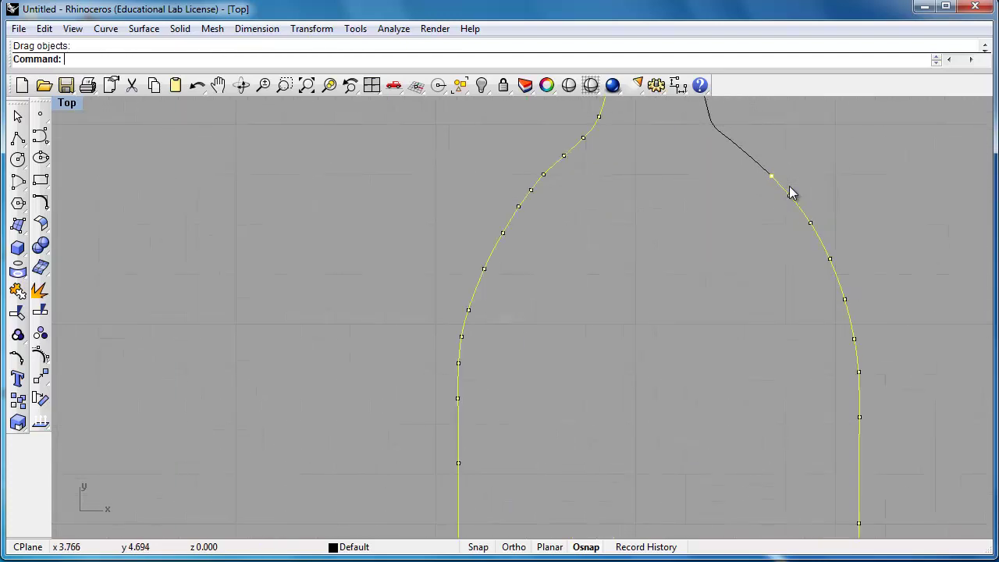
{"action": "left_click", "coordinate": [586, 547]}
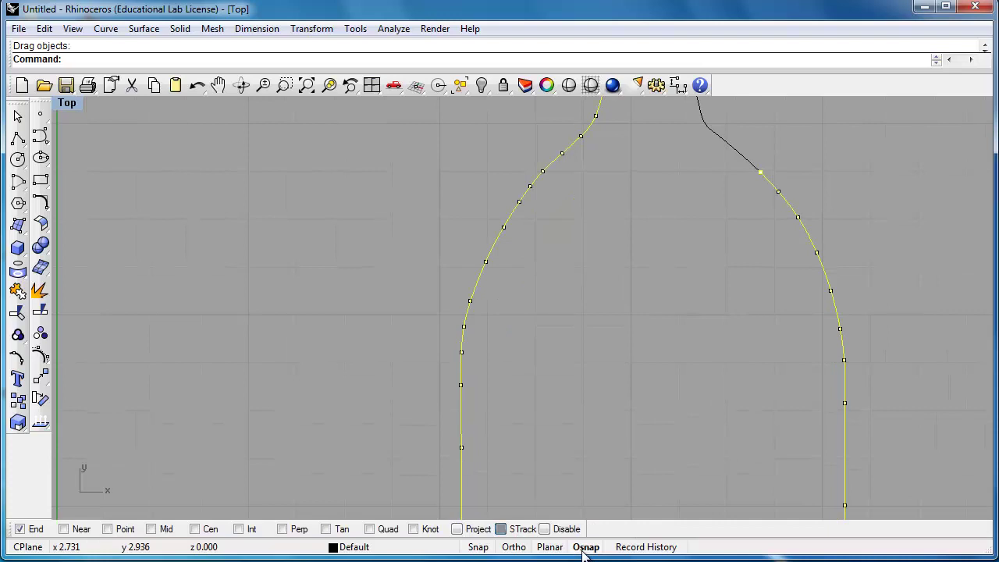
{"action": "left_click", "coordinate": [20, 529]}
{"action": "left_click", "coordinate": [678, 430]}
{"action": "left_click", "coordinate": [759, 173]}
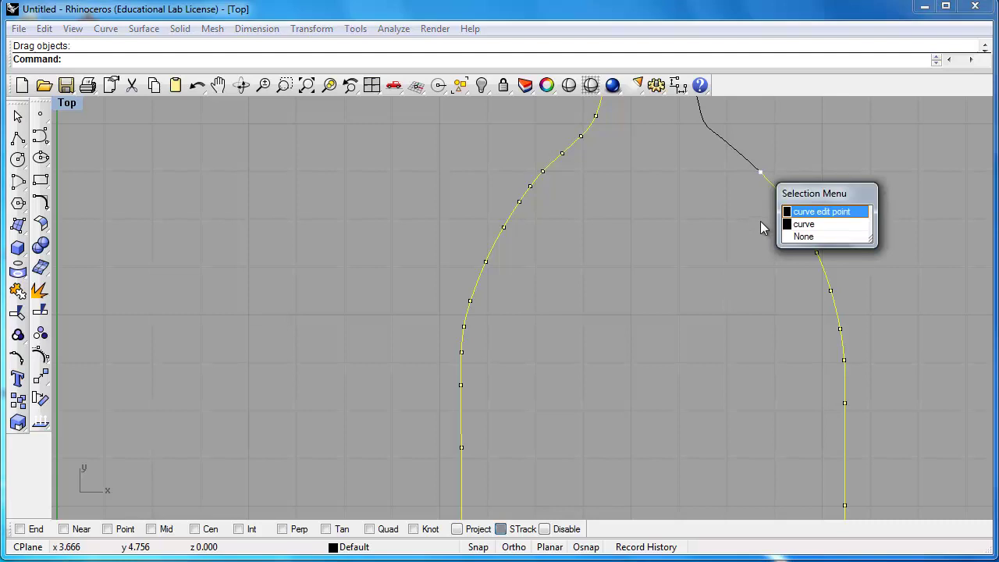
{"action": "left_click", "coordinate": [820, 211]}
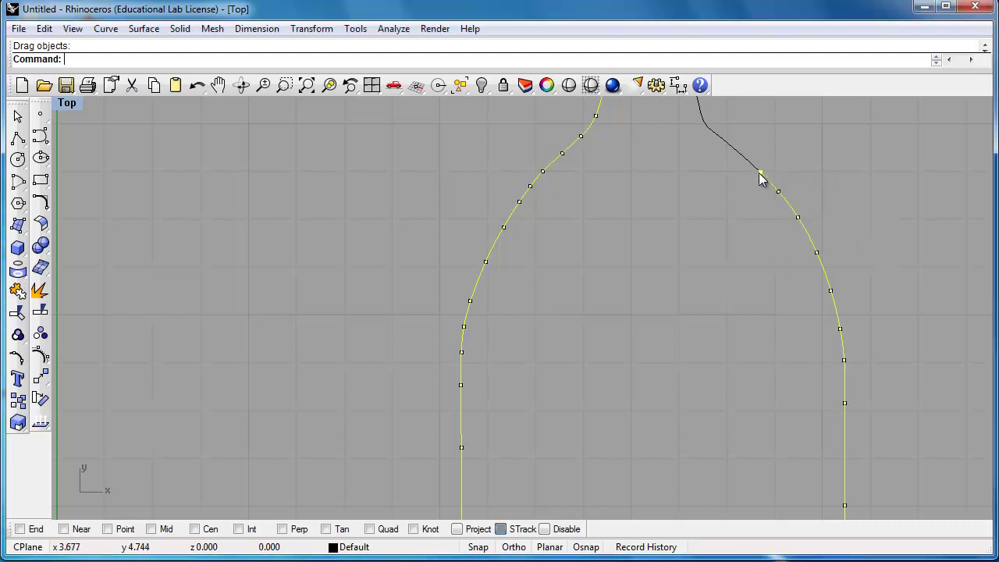
{"action": "mouse_move", "coordinate": [759, 173]}
{"action": "left_mouse_down"}
{"action": "mouse_move", "coordinate": [755, 199]}
{"action": "mouse_move", "coordinate": [762, 174]}
{"action": "left_mouse_up"}
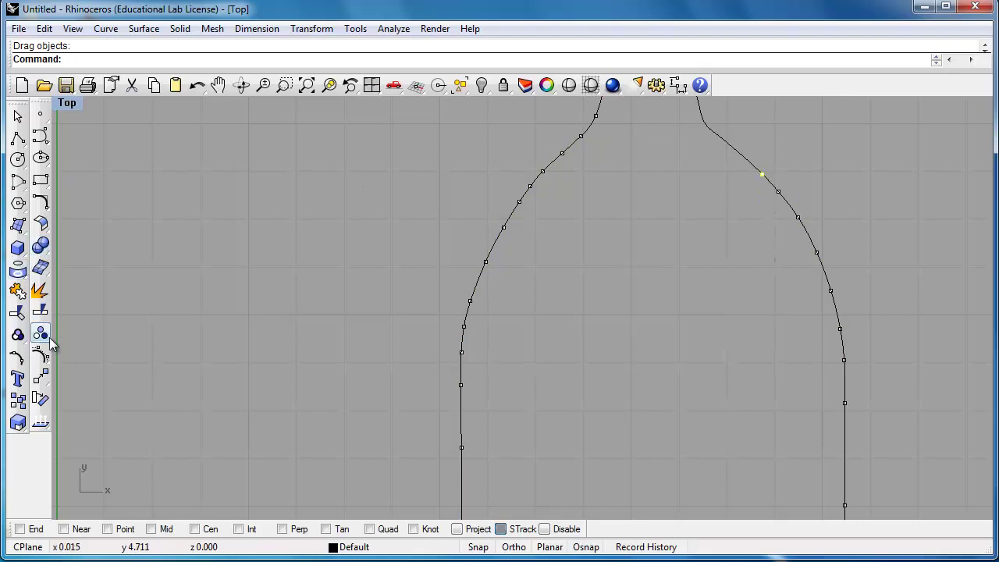
{"action": "right_click", "coordinate": [19, 357]}
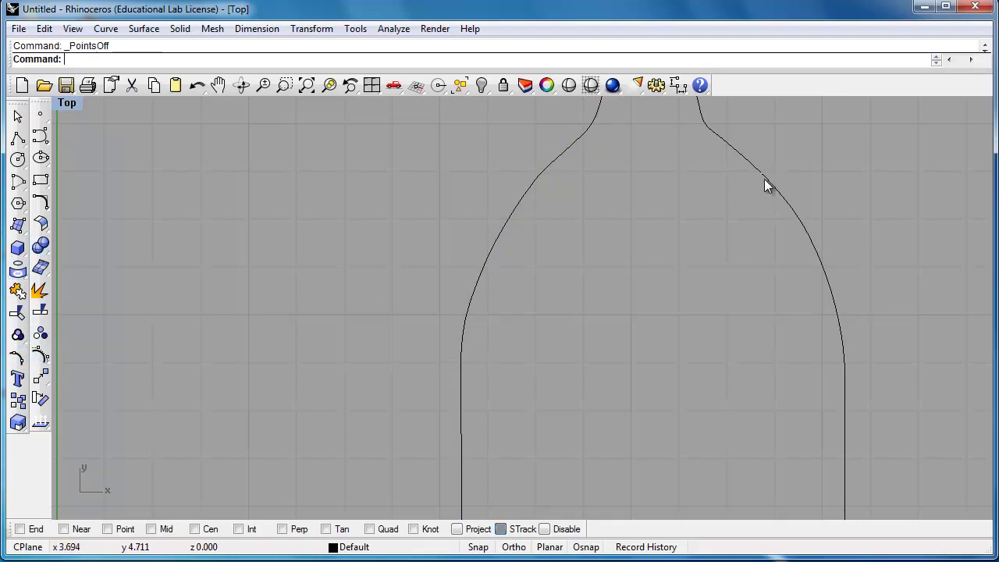
- Select the body curve and examine the gap between it and the right shoulder curve up close, then clear the selection
{"action": "scroll", "coordinate": [763, 174], "scroll_direction": "down", "scroll_amount": 2}
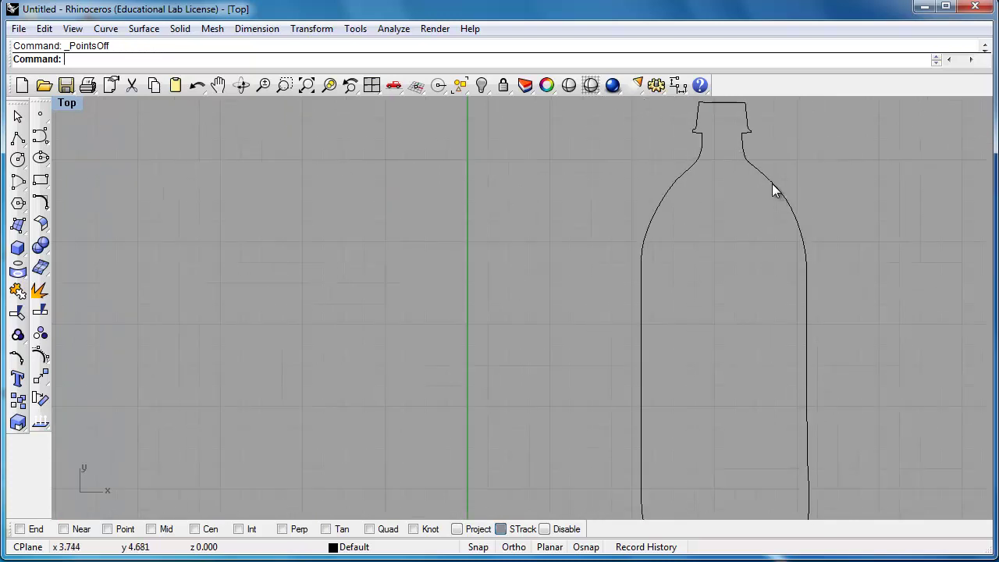
{"action": "left_click", "coordinate": [772, 188]}
{"action": "scroll", "coordinate": [776, 188], "scroll_direction": "up", "scroll_amount": 2}
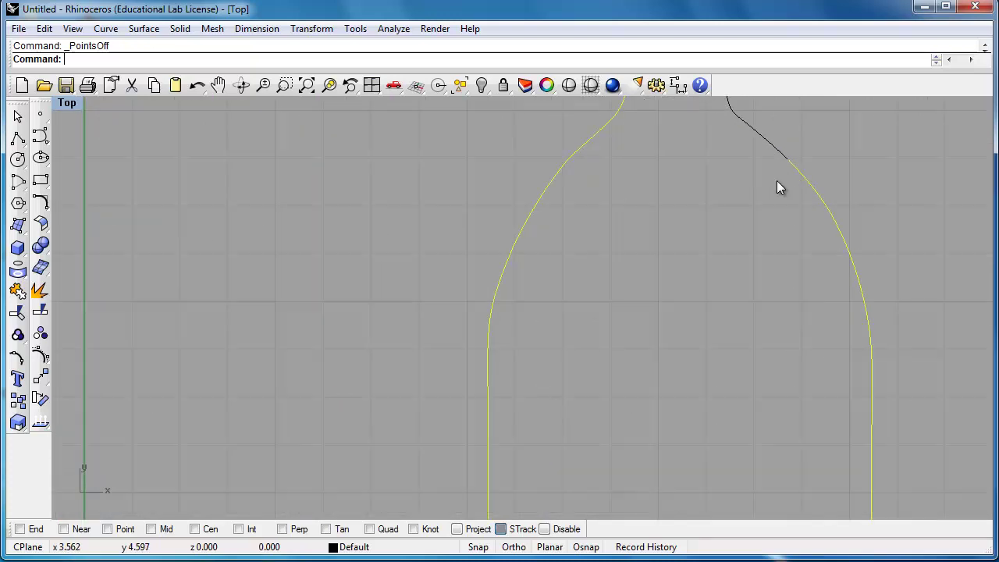
{"action": "scroll", "coordinate": [749, 148], "scroll_direction": "up", "scroll_amount": 4}
{"action": "scroll", "coordinate": [810, 193], "scroll_direction": "up", "scroll_amount": 2}
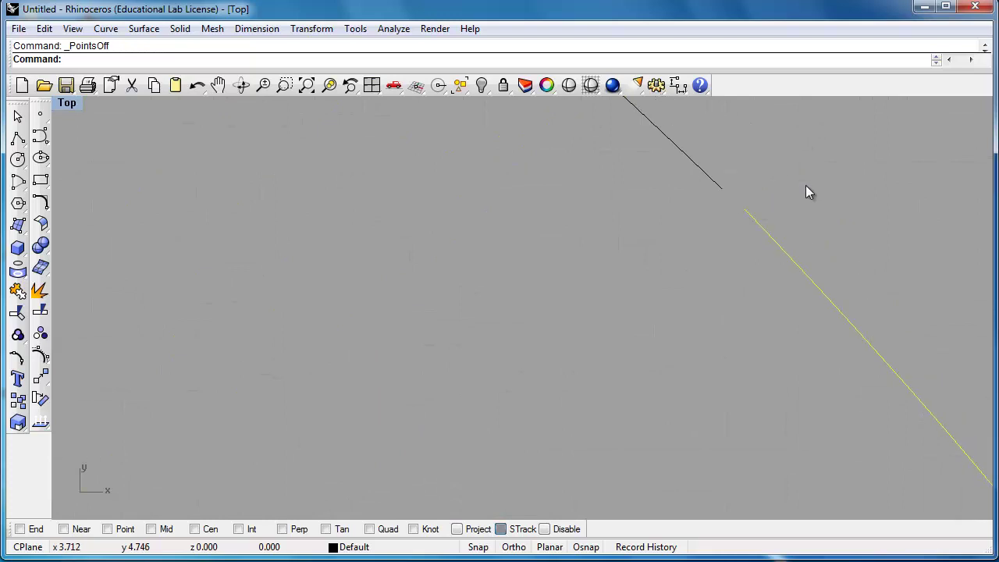
{"action": "left_click", "coordinate": [722, 220]}
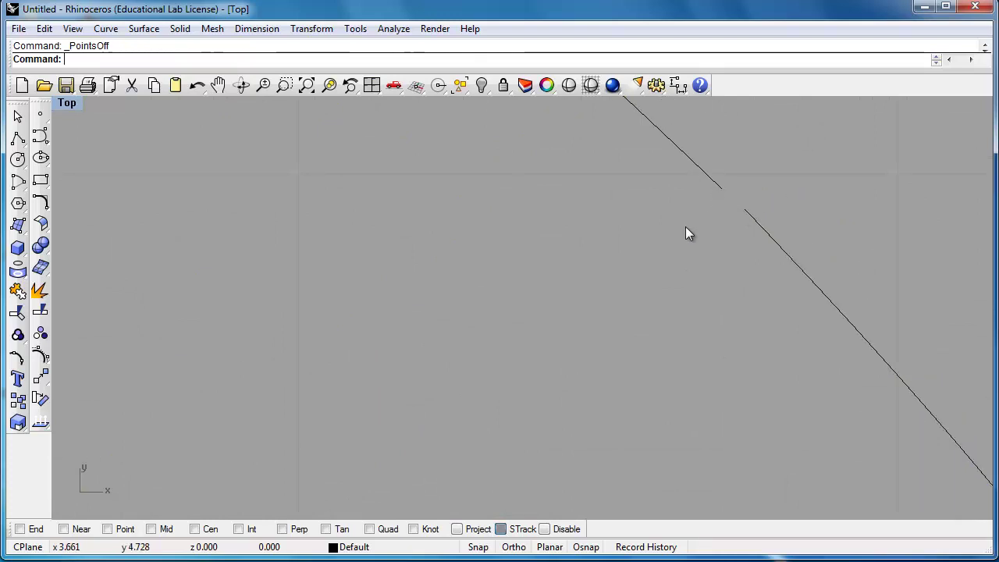
- Try to join the body, shoulder and cap curves despite the right-shoulder gap, and undo the join
{"action": "scroll", "coordinate": [671, 270], "scroll_direction": "down", "scroll_amount": 4}
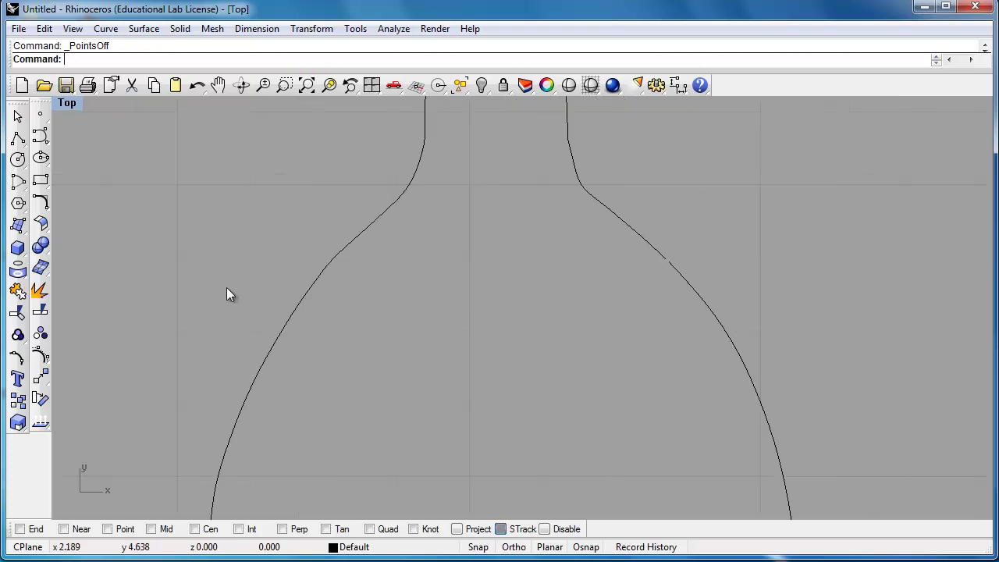
{"action": "scroll", "coordinate": [226, 288], "scroll_direction": "down", "scroll_amount": 3}
{"action": "scroll", "coordinate": [355, 367], "scroll_direction": "down", "scroll_amount": 1}
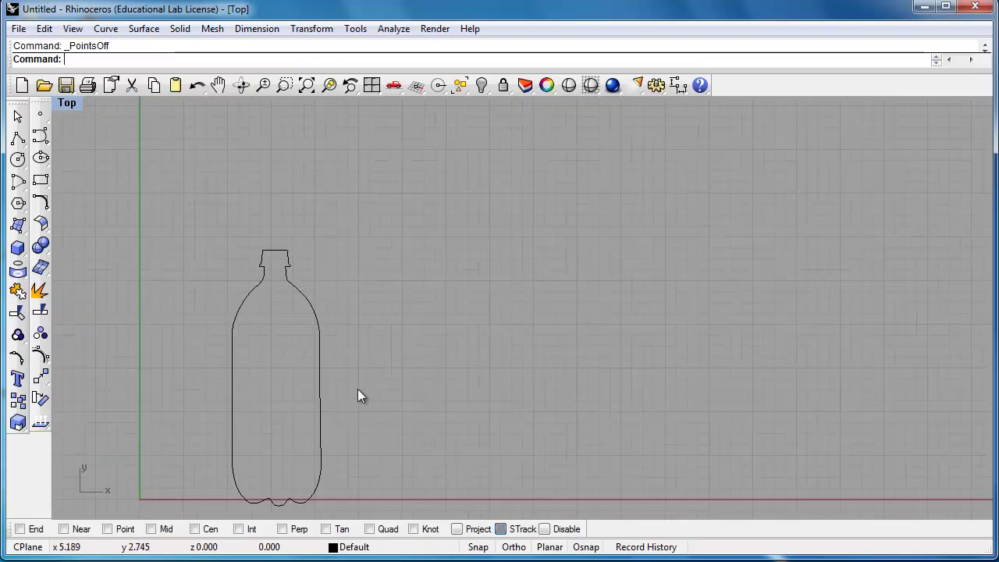
{"action": "left_click", "coordinate": [251, 289], "text": "shift"}
{"action": "left_click", "coordinate": [292, 286], "text": "shift"}
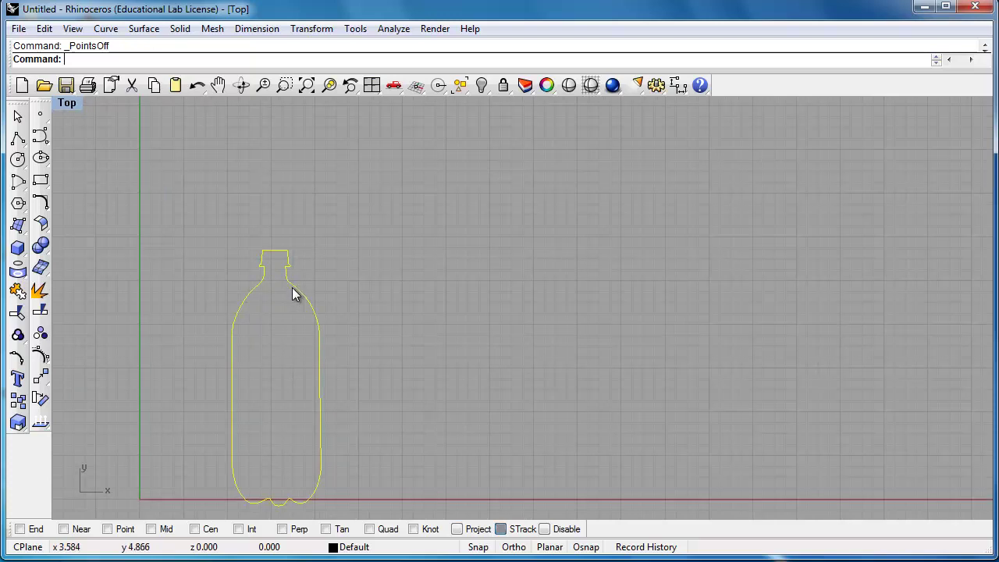
{"action": "left_click", "coordinate": [18, 292]}
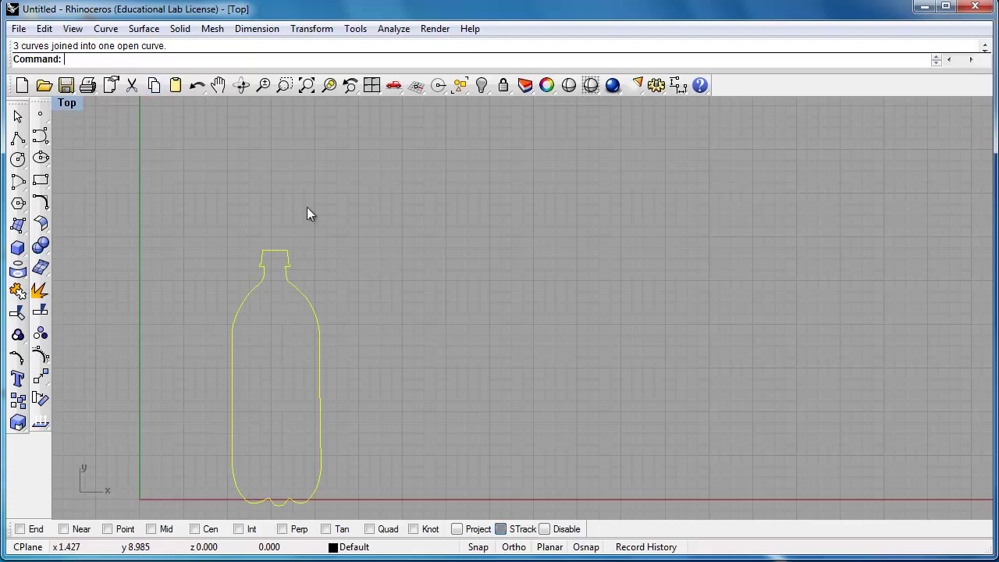
{"action": "scroll", "coordinate": [311, 313], "scroll_direction": "up", "scroll_amount": 8}
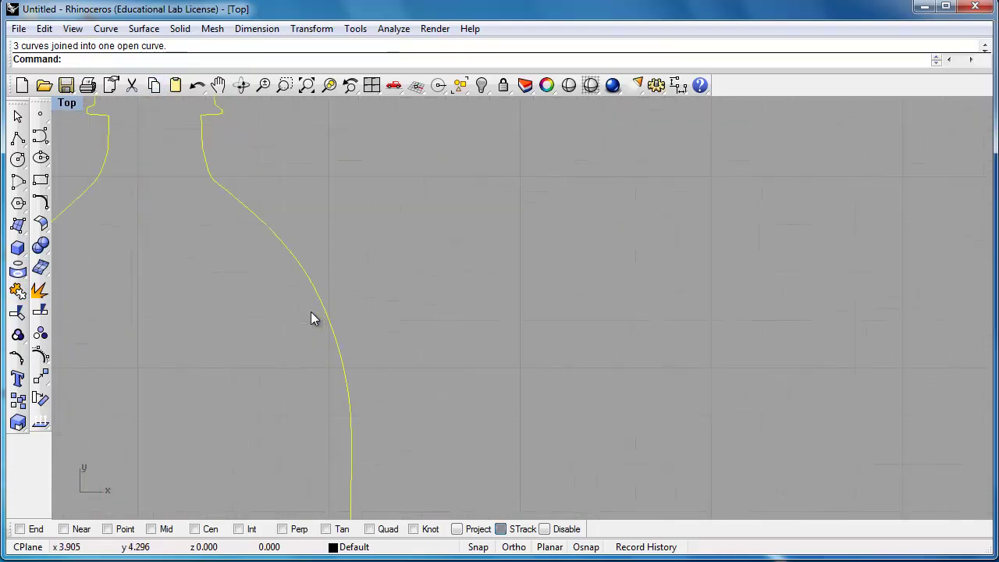
{"action": "scroll", "coordinate": [310, 312], "scroll_direction": "down", "scroll_amount": 4}
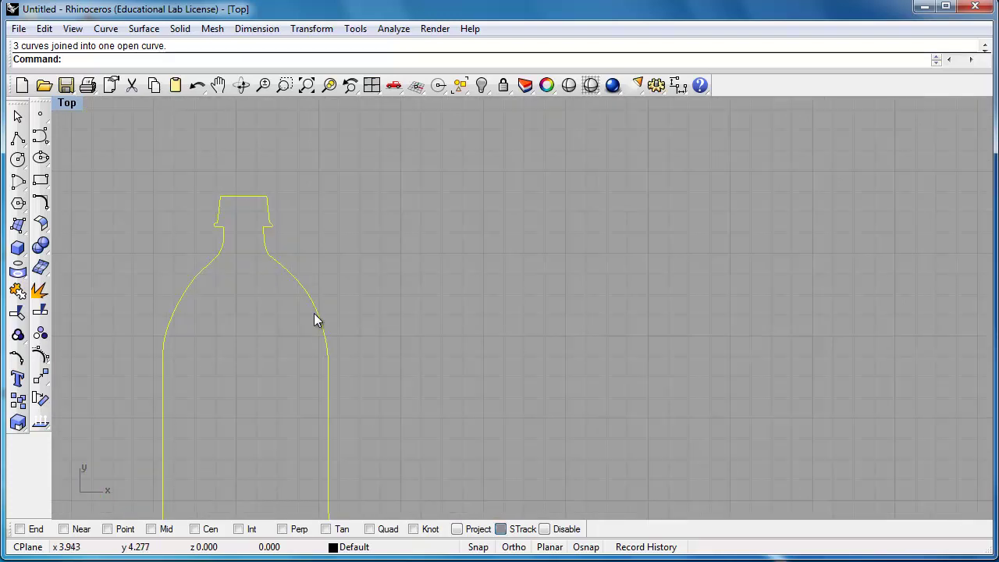
{"action": "key", "text": "ctrl+z"}
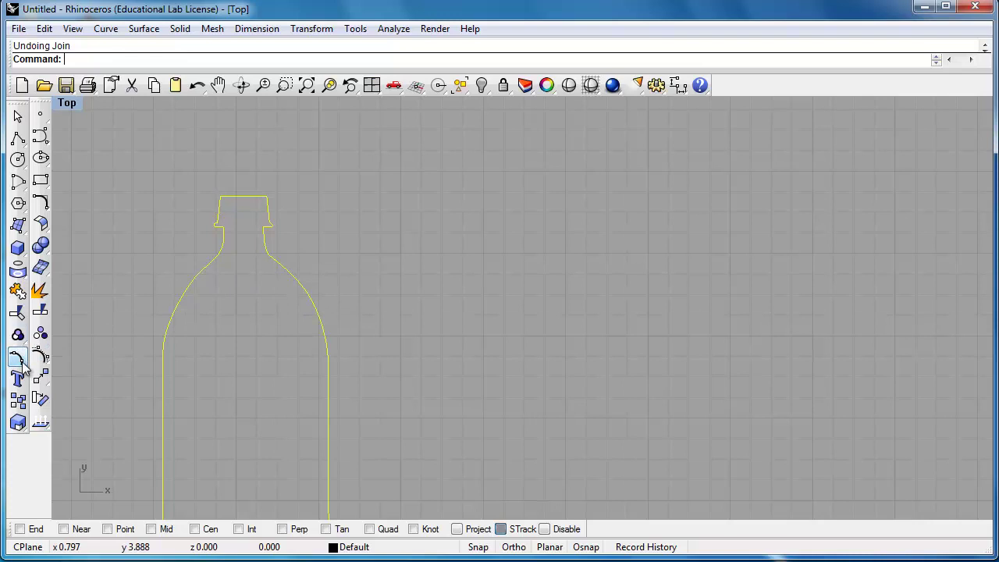
- Show the edit points of all three curves, enable End object snap, and try to move the body curve's end point at the gap
{"action": "left_click", "coordinate": [17, 356]}
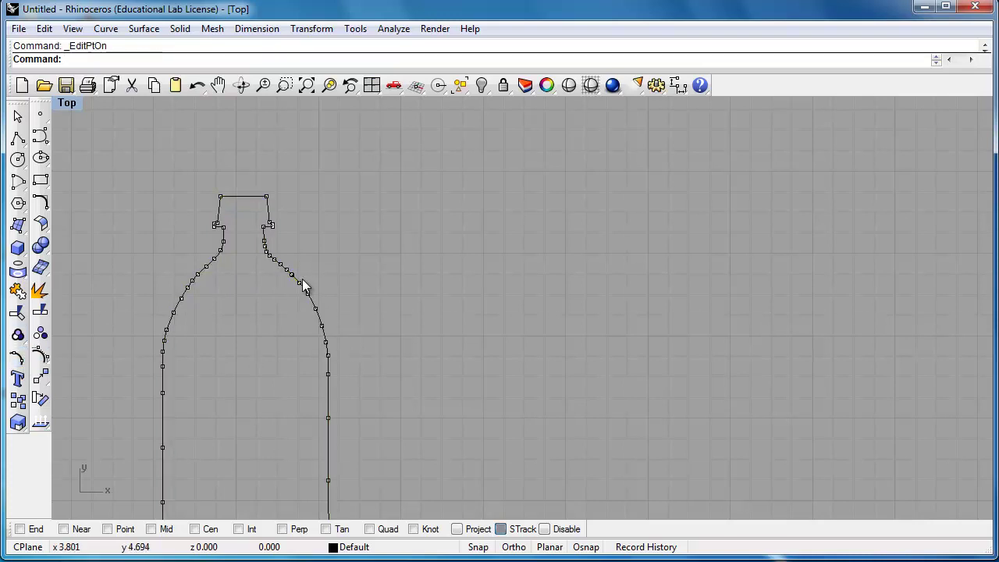
{"action": "scroll", "coordinate": [302, 283], "scroll_direction": "up", "scroll_amount": 5}
{"action": "scroll", "coordinate": [260, 269], "scroll_direction": "up", "scroll_amount": 1}
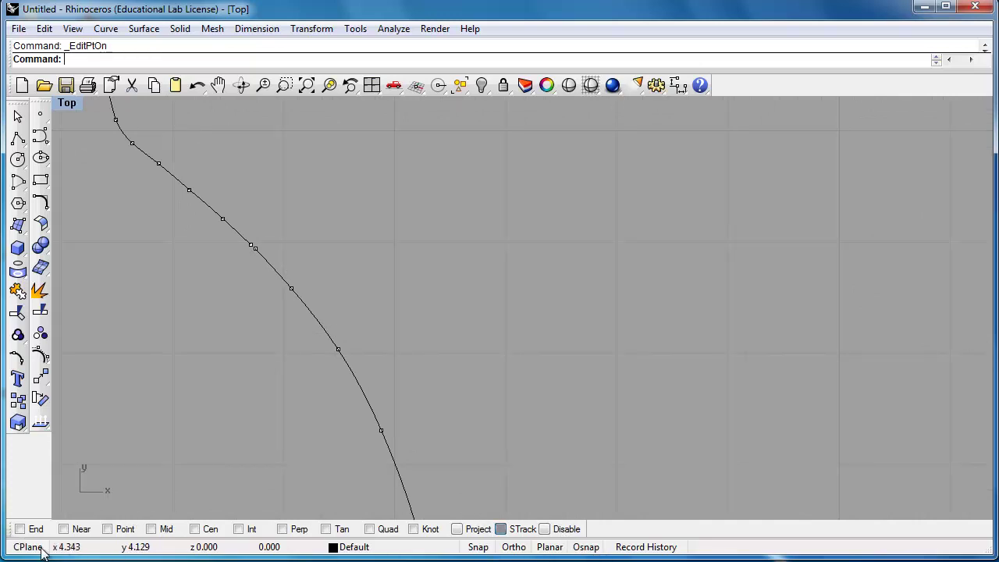
{"action": "left_click", "coordinate": [20, 530]}
{"action": "left_click", "coordinate": [255, 249]}
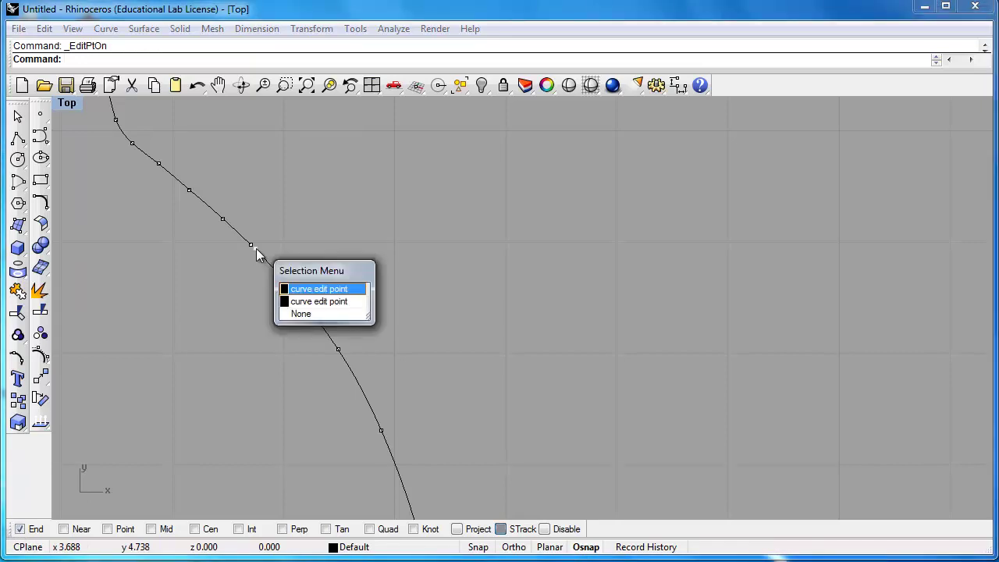
{"action": "left_click", "coordinate": [293, 288]}
{"action": "mouse_move", "coordinate": [255, 249]}
{"action": "left_mouse_down"}
{"action": "mouse_move", "coordinate": [371, 246]}
{"action": "mouse_move", "coordinate": [256, 246]}
{"action": "left_mouse_up"}
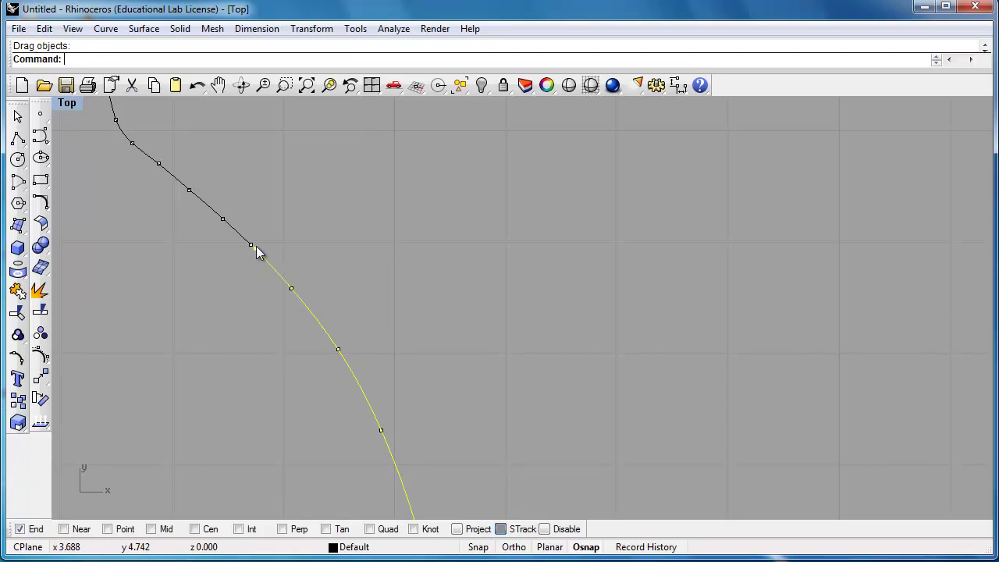
- Snap the right shoulder curve's lower end point onto the body curve's end point and turn off the edit points
{"action": "left_click", "coordinate": [252, 246]}
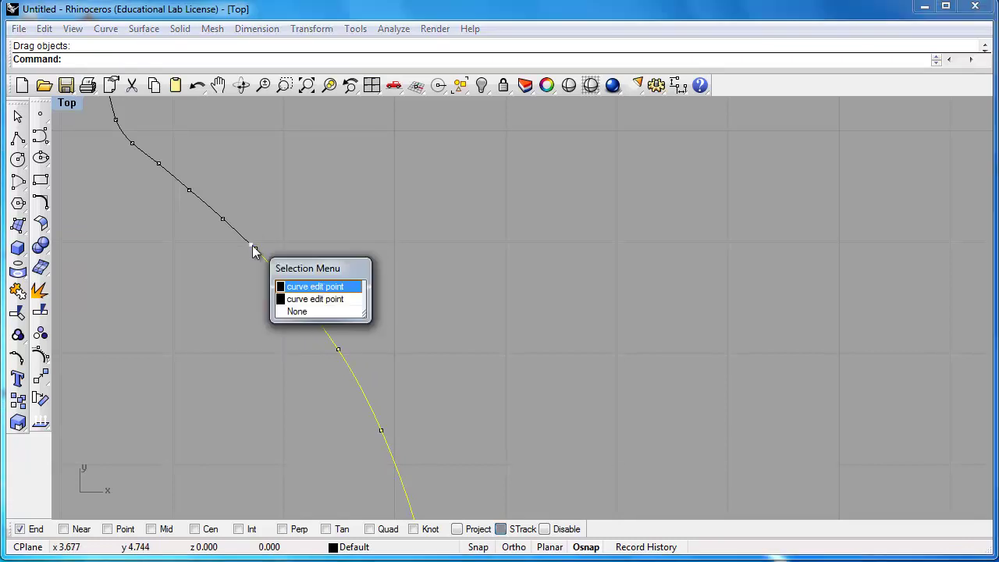
{"action": "left_click", "coordinate": [315, 286]}
{"action": "mouse_move", "coordinate": [252, 245]}
{"action": "left_mouse_down"}
{"action": "mouse_move", "coordinate": [254, 290]}
{"action": "mouse_move", "coordinate": [256, 248]}
{"action": "left_mouse_up"}
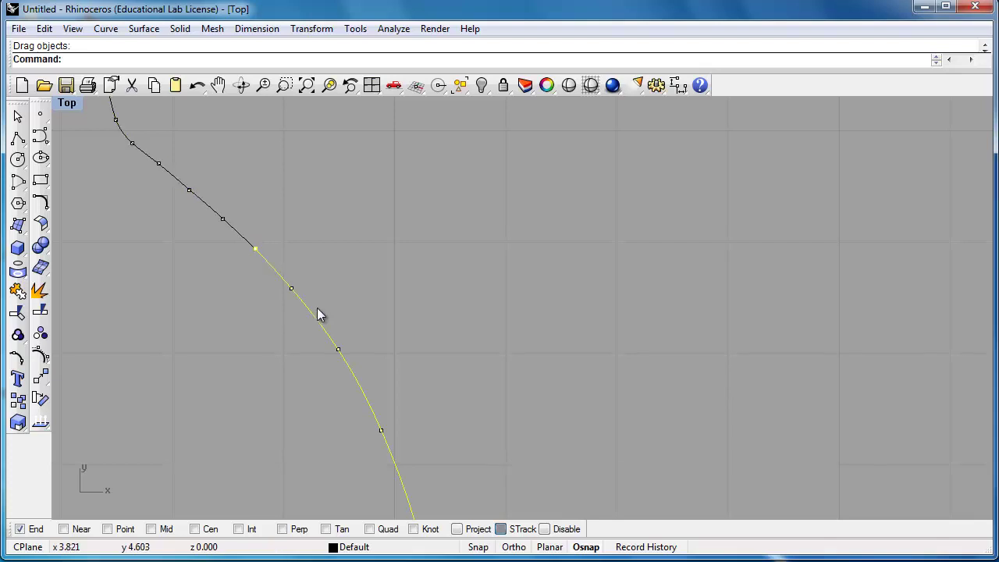
{"action": "left_click", "coordinate": [36, 356]}
- Select the bottle's body, right shoulder and cap curves together and join them into one closed outline
{"action": "left_click", "coordinate": [232, 232]}
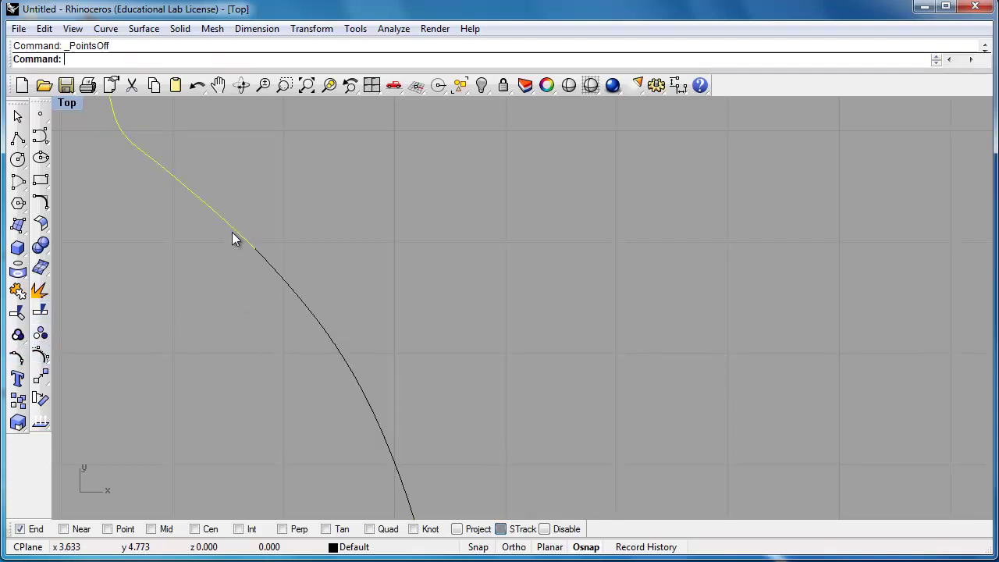
{"action": "scroll", "coordinate": [184, 376], "scroll_direction": "down", "scroll_amount": 5}
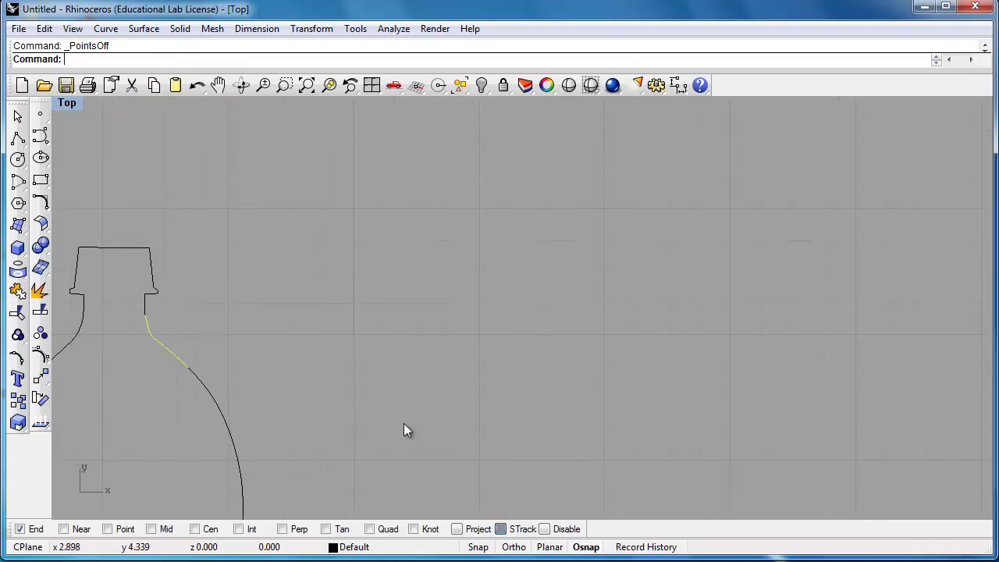
{"action": "scroll", "coordinate": [558, 416], "scroll_direction": "down", "scroll_amount": 3}
{"action": "scroll", "coordinate": [473, 278], "scroll_direction": "down", "scroll_amount": 4}
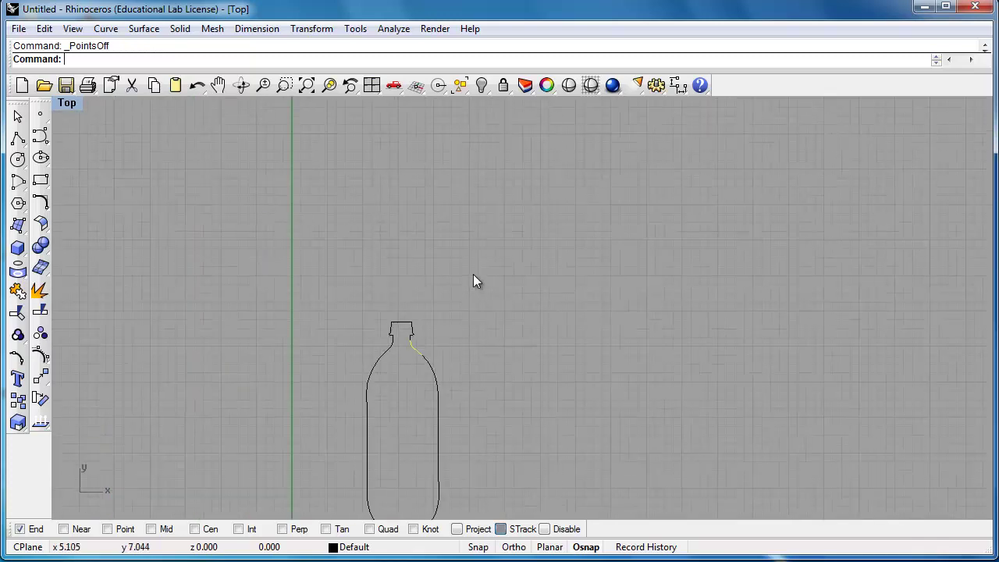
{"action": "left_click_drag", "start_coordinate": [377, 280], "coordinate": [500, 447]}
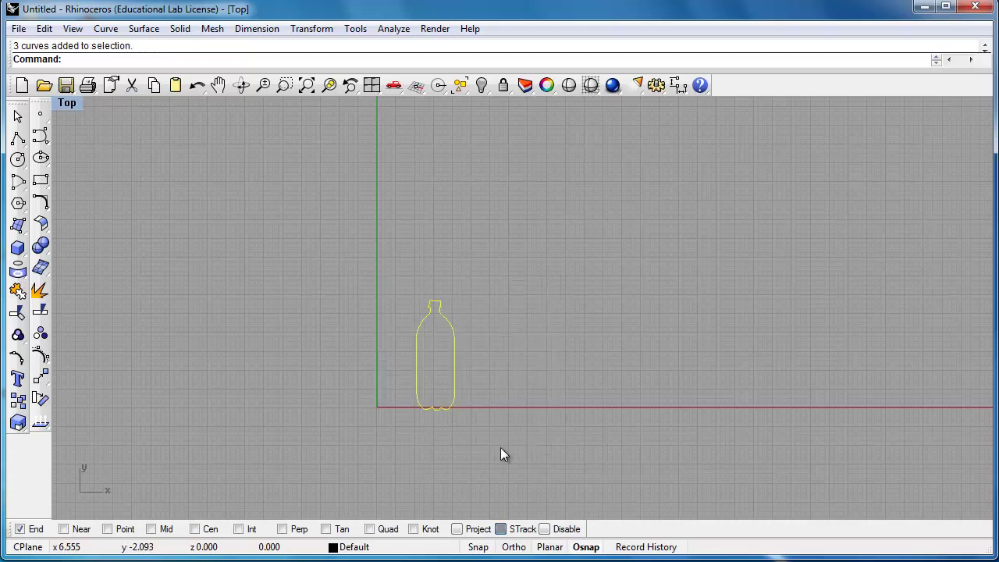
{"action": "left_click", "coordinate": [18, 293]}
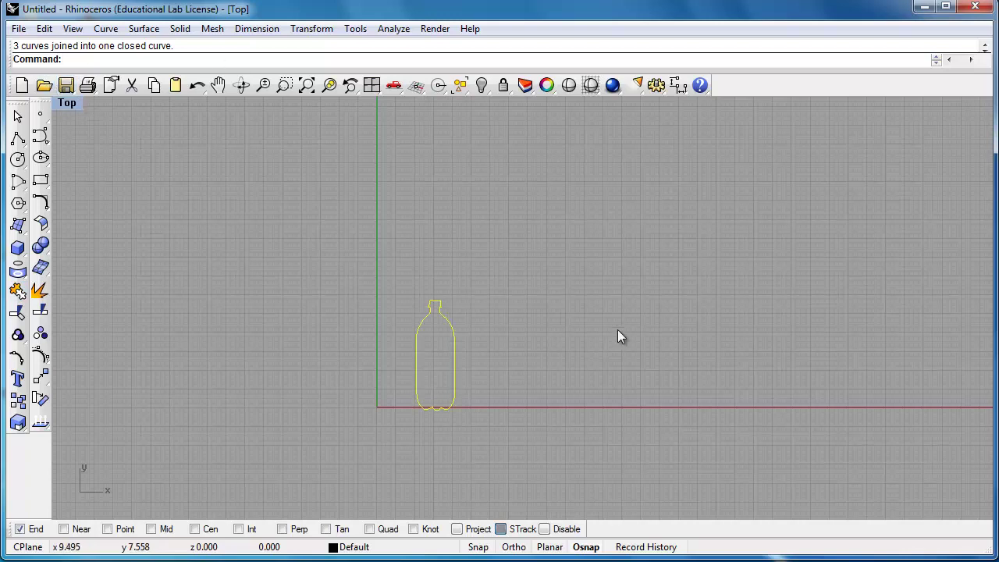
- Move the joined bottle outline farther right of the Y axis, resting its base on the X axis
{"action": "left_click_drag", "start_coordinate": [455, 375], "coordinate": [582, 301]}
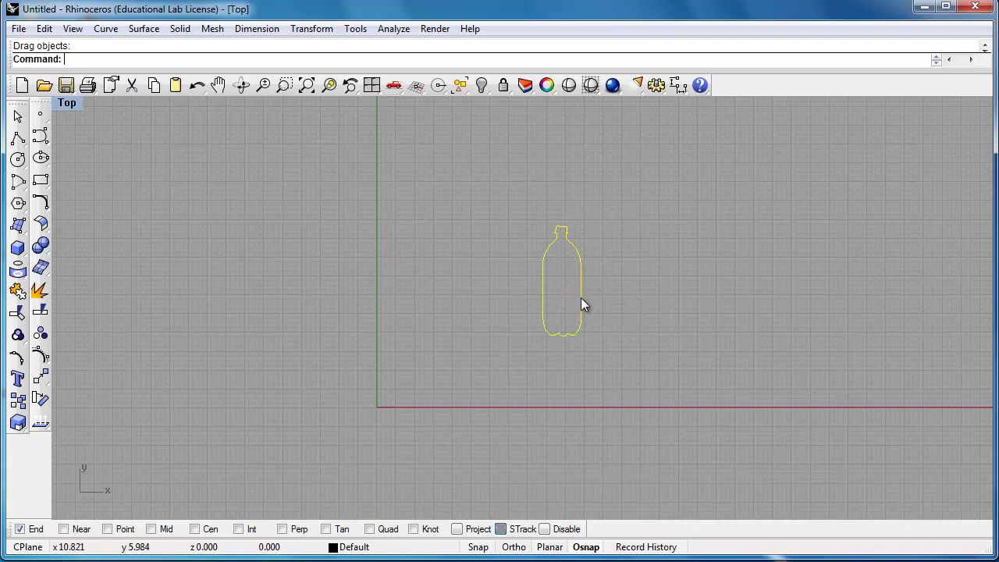
{"action": "left_click_drag", "start_coordinate": [580, 298], "coordinate": [579, 365]}
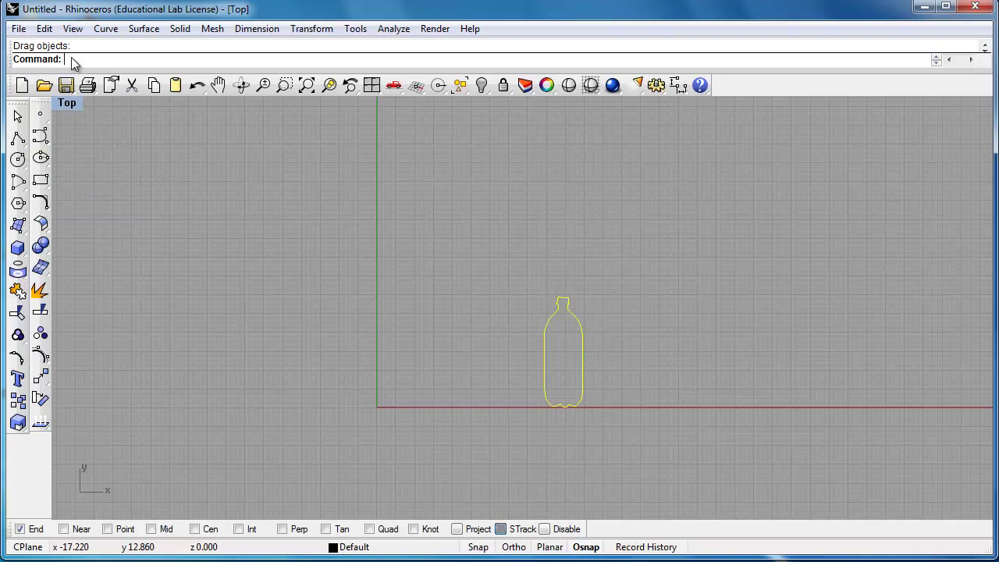
- Draw a rectangle from the origin with length 4 and width 12 as a size reference for the bottle
{"action": "type", "text": "Rectangle"}
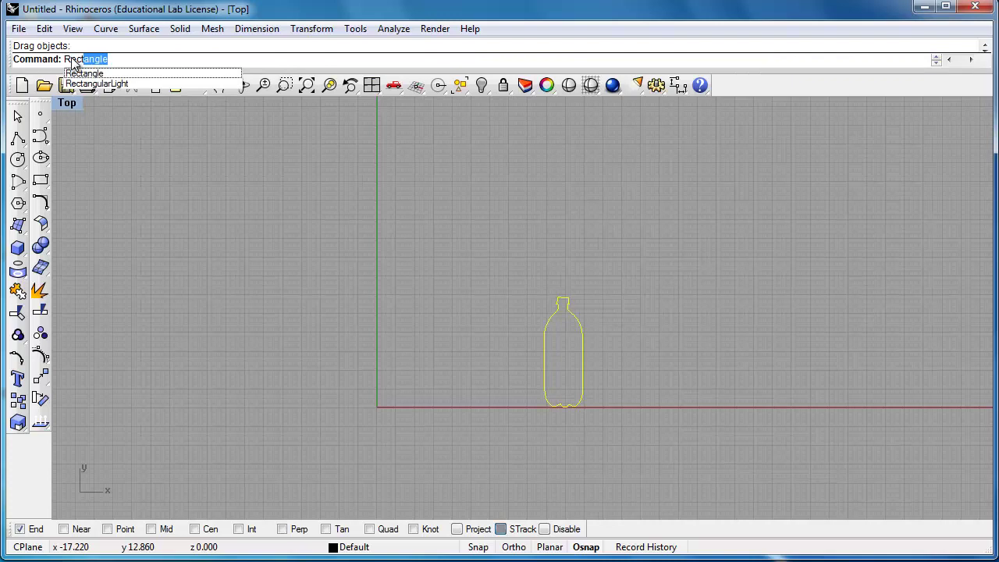
{"action": "left_click", "coordinate": [97, 73]}
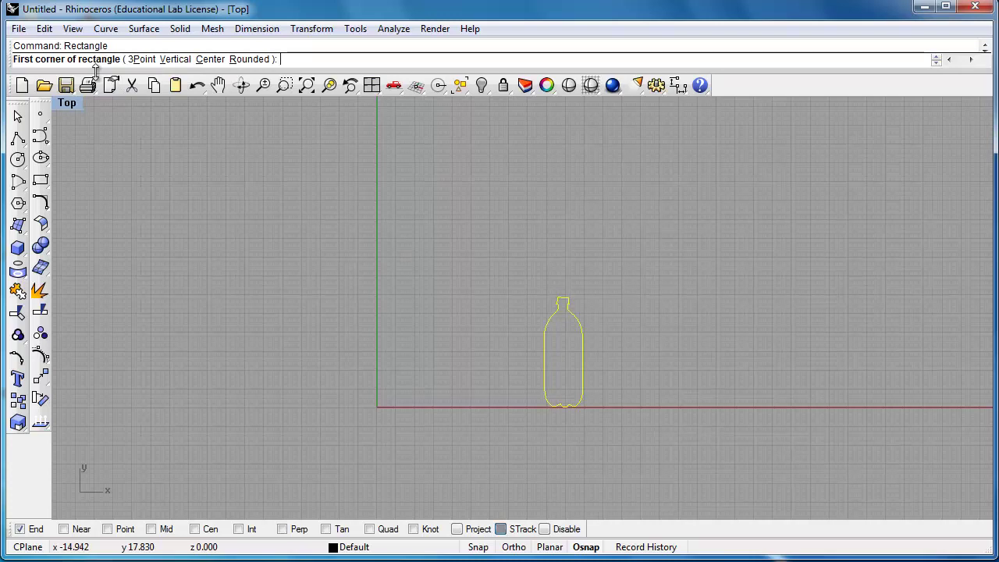
{"action": "type", "text": "0"}
{"action": "key", "text": "Return"}
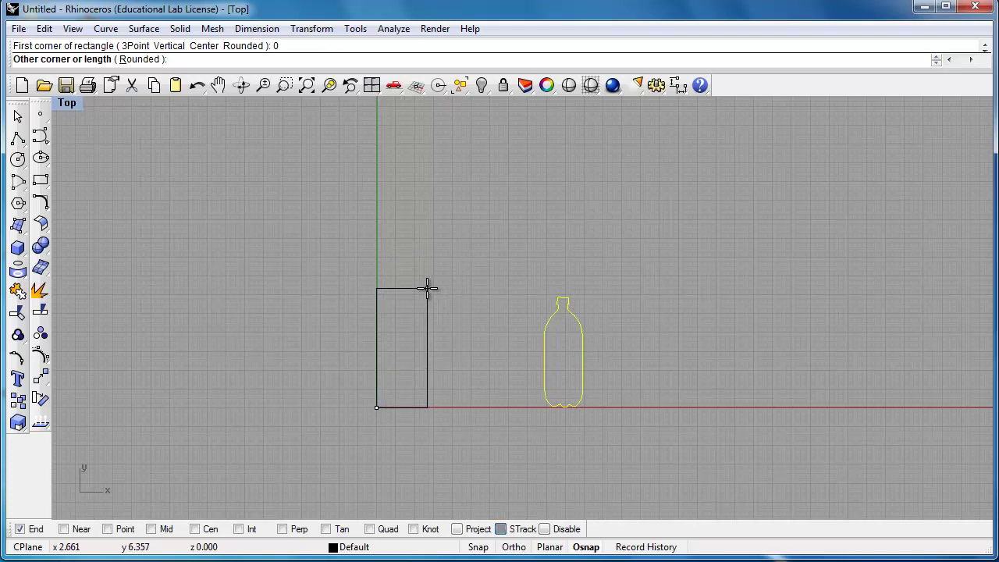
{"action": "key", "text": "Return"}
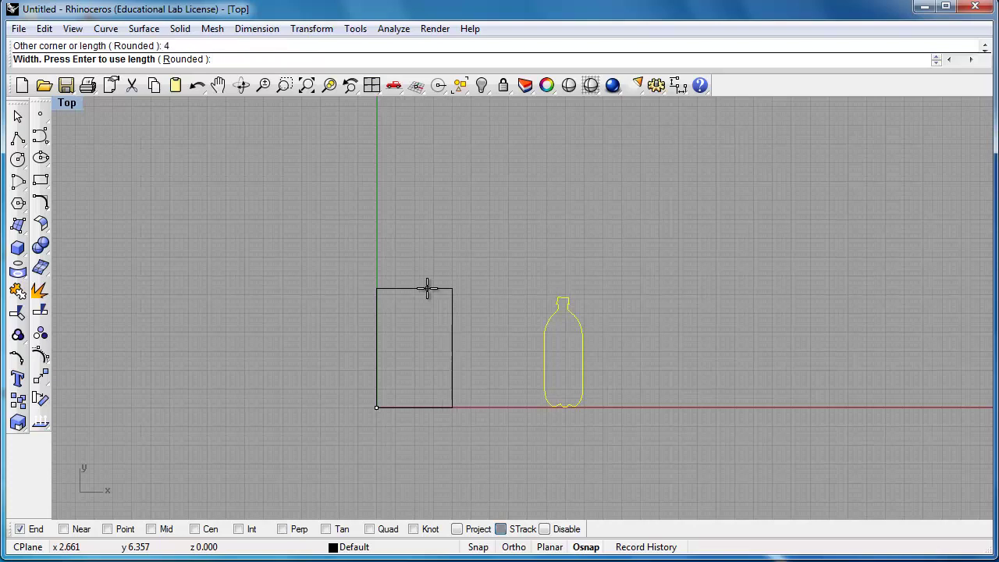
{"action": "type", "text": "12"}
{"action": "key", "text": "Return"}
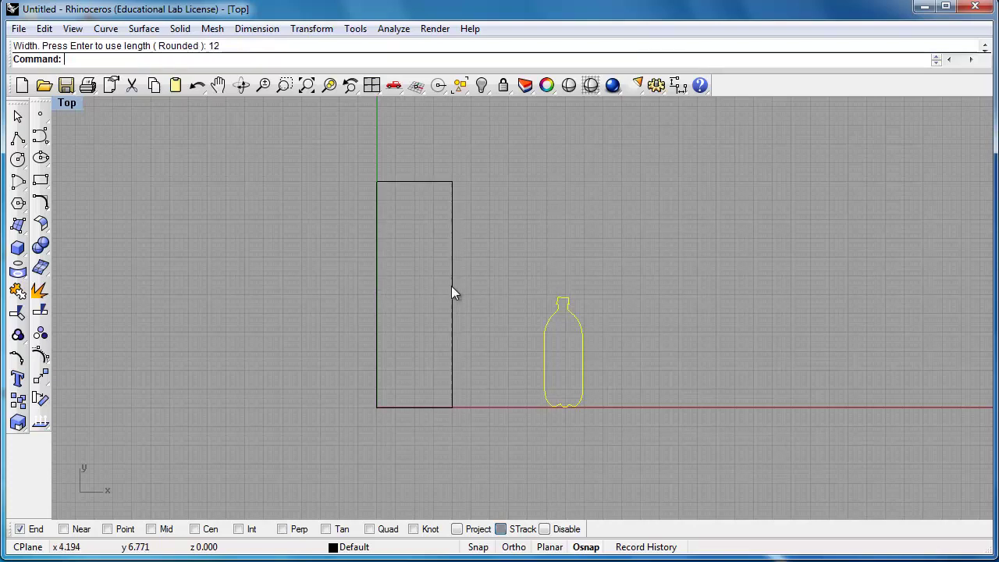
- Move the bottle outline into the rectangle, against its left edge and base
{"action": "left_click", "coordinate": [452, 293]}
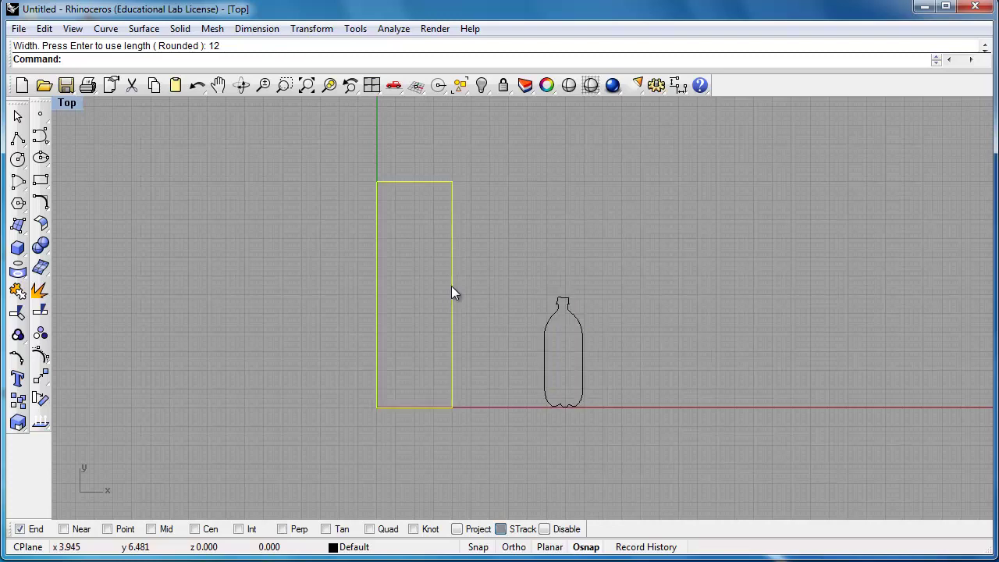
{"action": "left_click", "coordinate": [544, 349]}
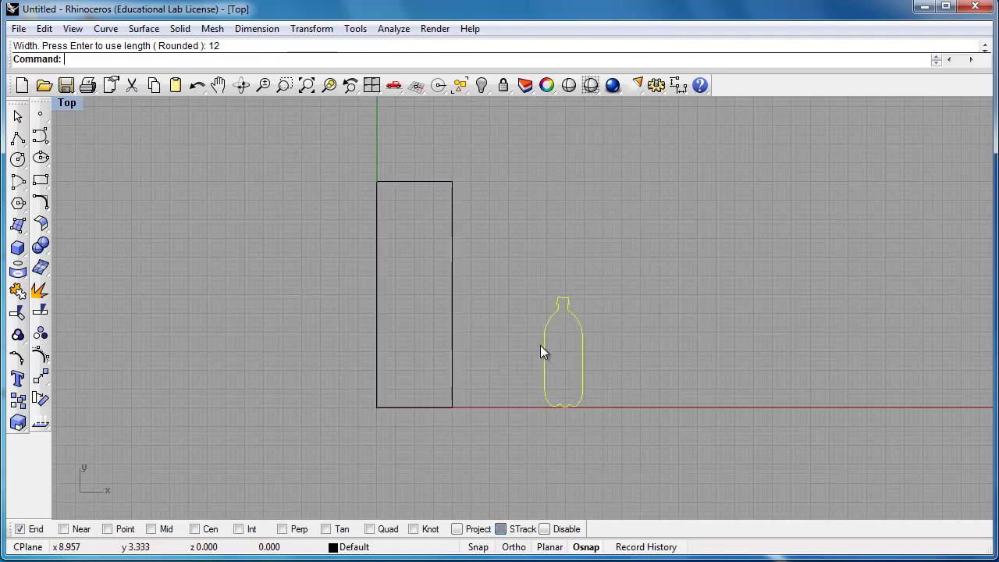
{"action": "left_click_drag", "start_coordinate": [540, 346], "coordinate": [378, 347]}
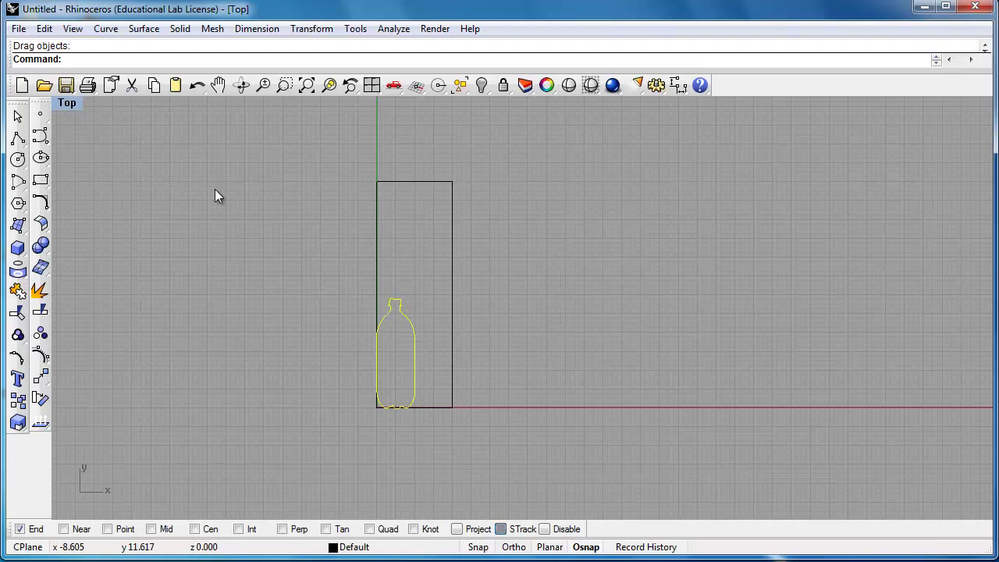
- Scale the bottle outline with Scale2D from the rectangle's origin corner, using the cap's upper-right end as reference, until the cap meets the rectangle's top edge
{"action": "type", "text": "cale"}
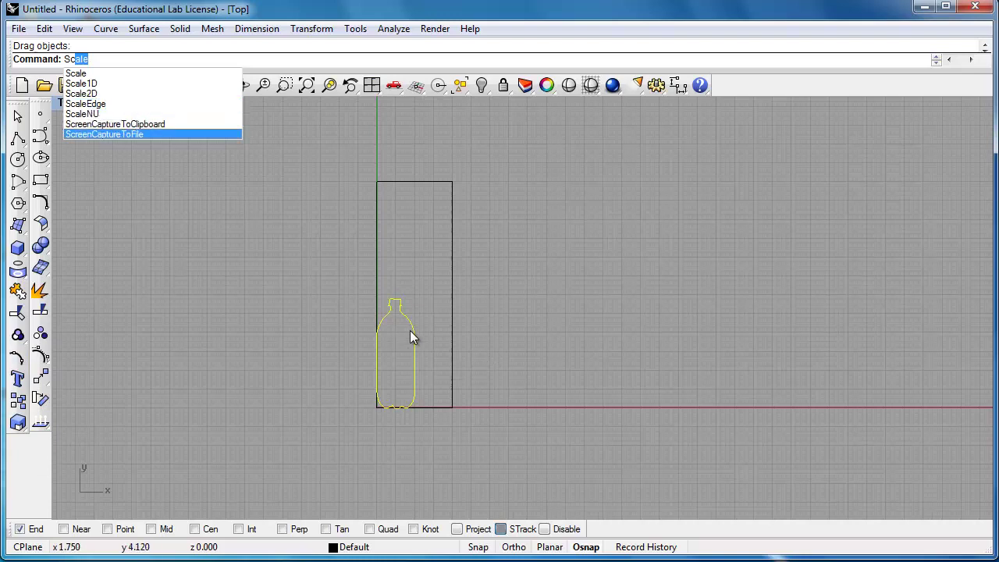
{"action": "left_click", "coordinate": [258, 296]}
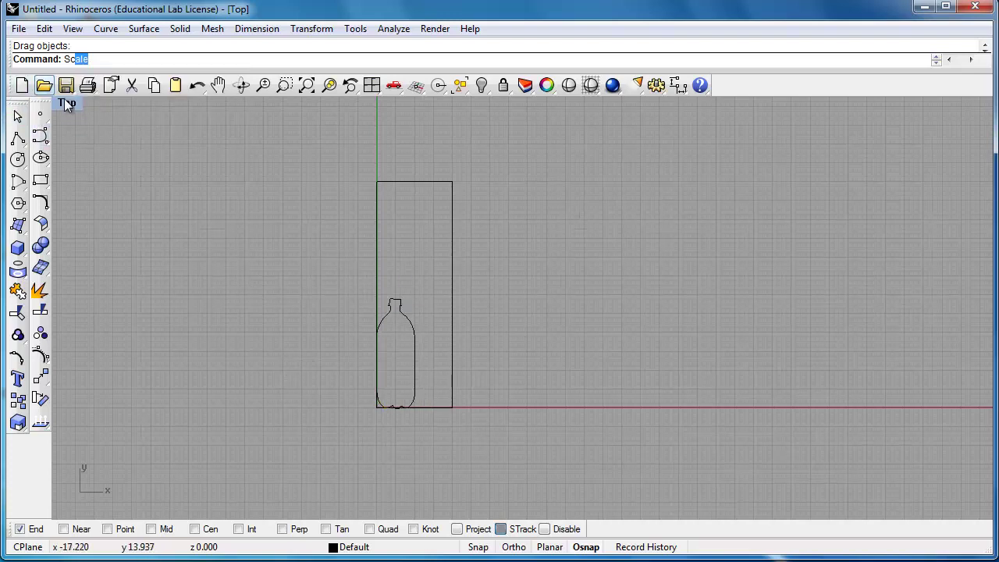
{"action": "left_click", "coordinate": [103, 62]}
{"action": "type", "text": "Scale2"}
{"action": "key", "text": "Return"}
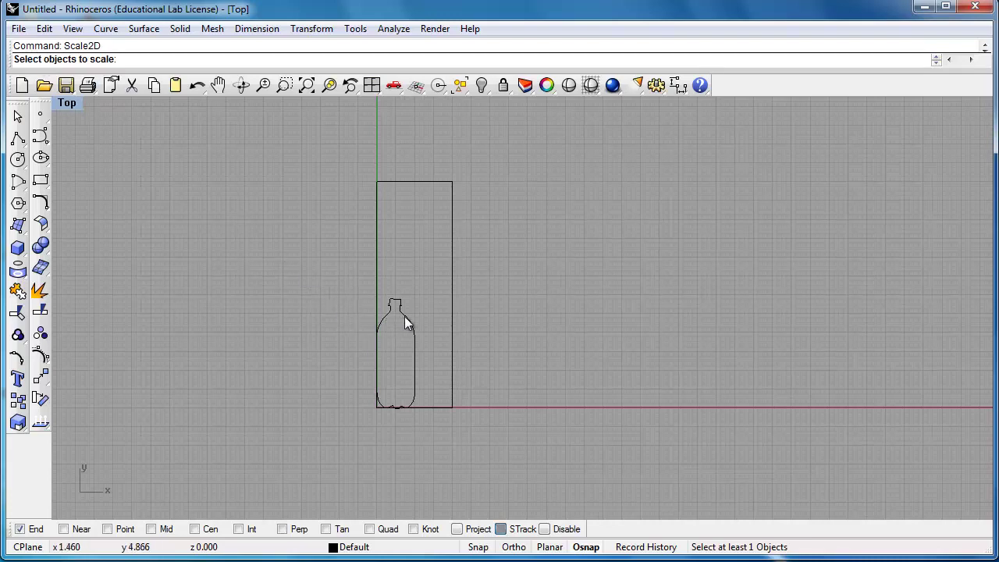
{"action": "left_click", "coordinate": [406, 322]}
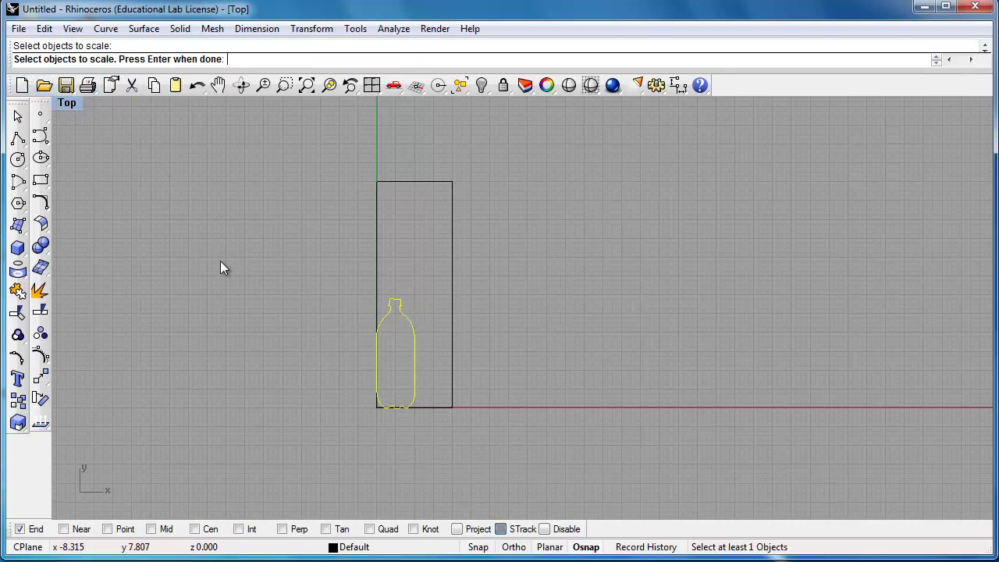
{"action": "key", "text": "Return"}
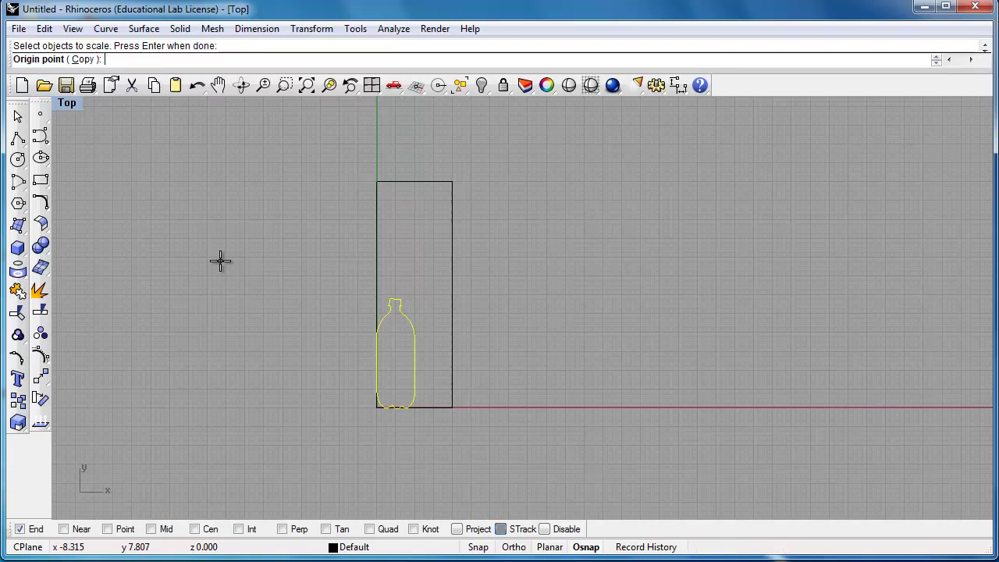
{"action": "left_click", "coordinate": [375, 407]}
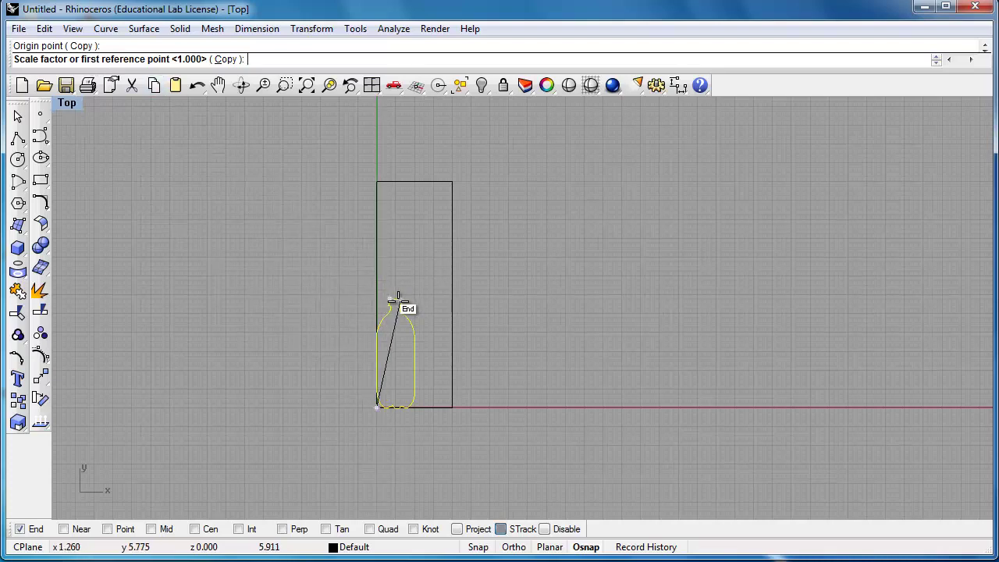
{"action": "scroll", "coordinate": [405, 296], "scroll_direction": "up", "scroll_amount": 3}
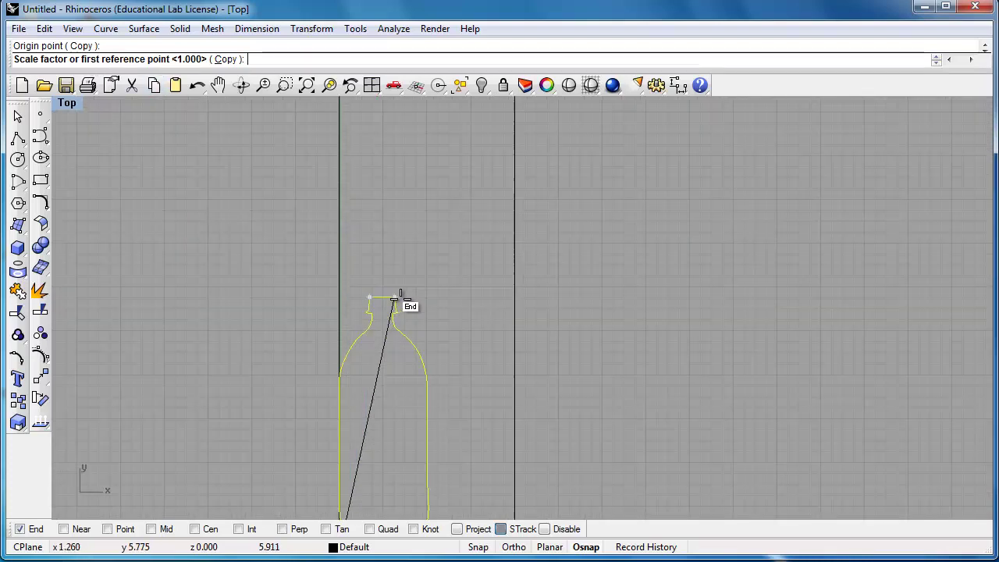
{"action": "scroll", "coordinate": [394, 296], "scroll_direction": "down", "scroll_amount": 2}
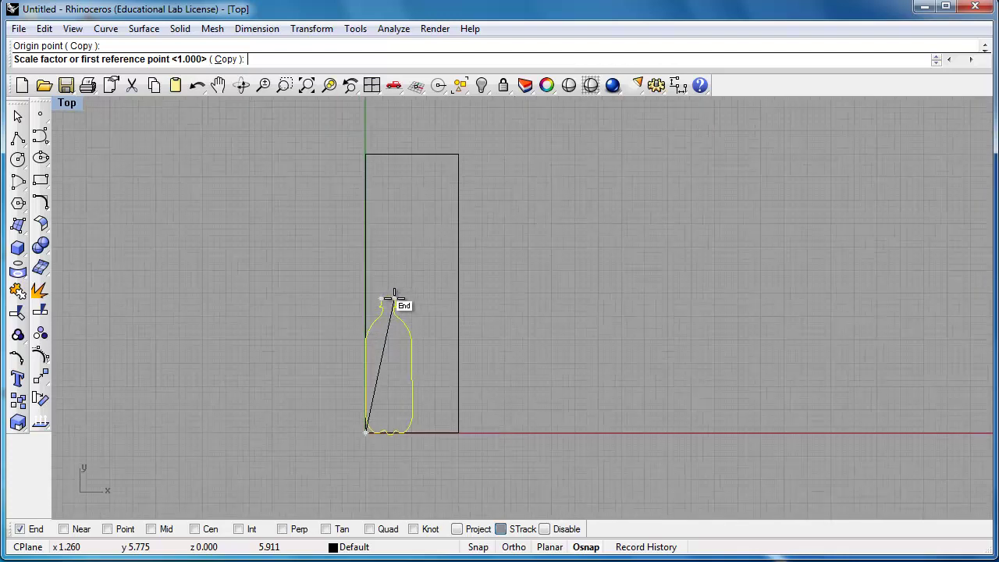
{"action": "left_click", "coordinate": [393, 295]}
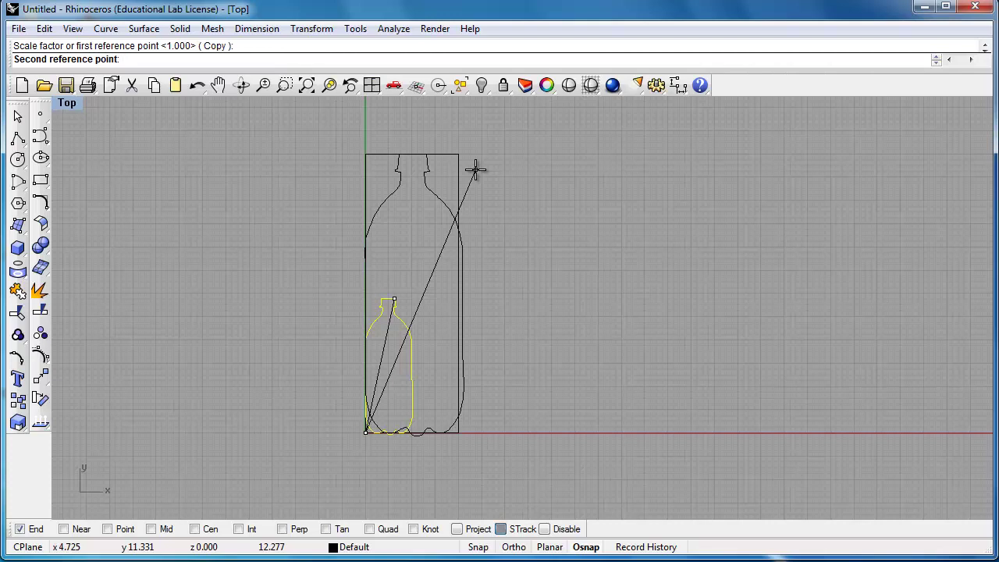
{"action": "key", "text": "Escape"}
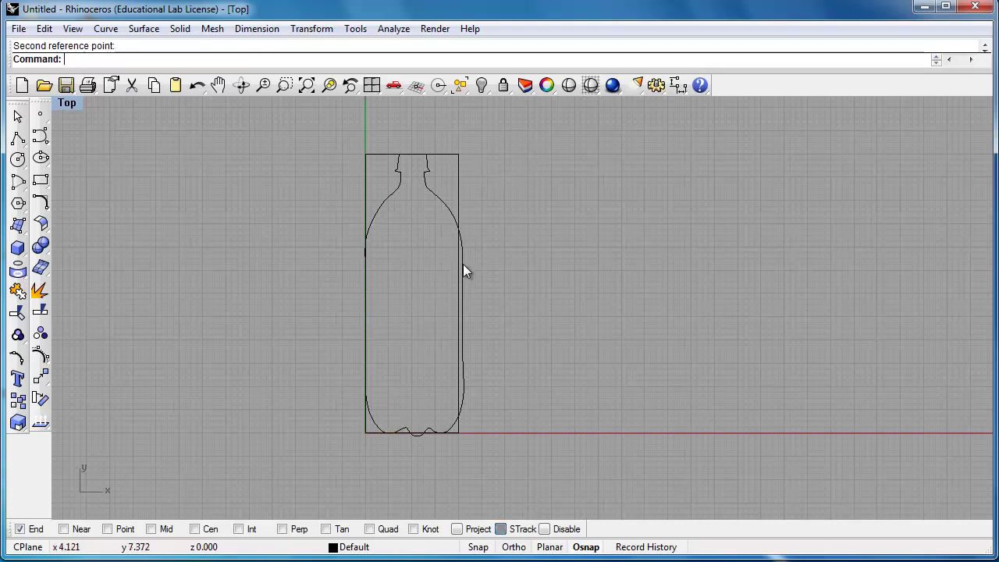